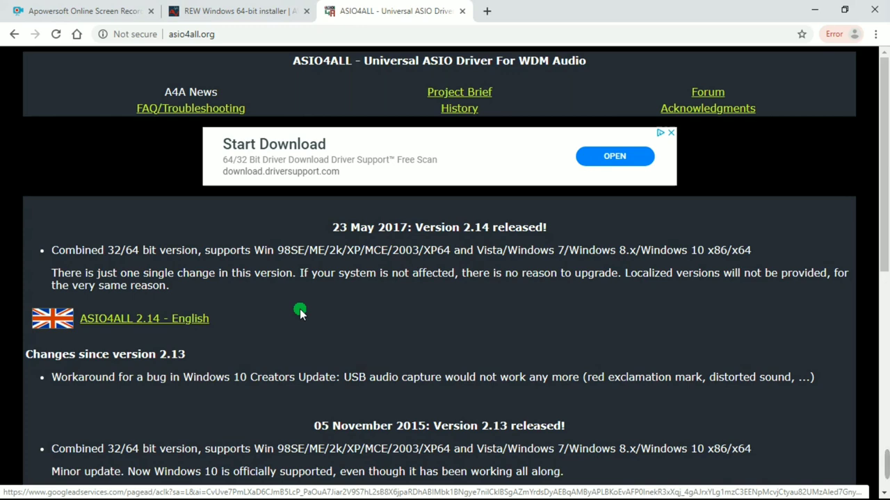
# Close the ASIO4ALL download page, minimize the browser and launch REW from the desktop.
pyautogui.scroll(-2, 300, 313)
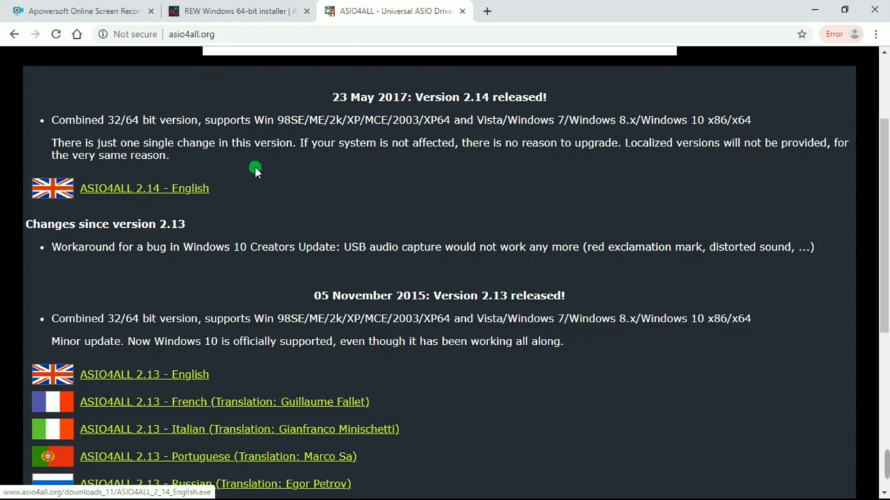
pyautogui.click(463, 11)
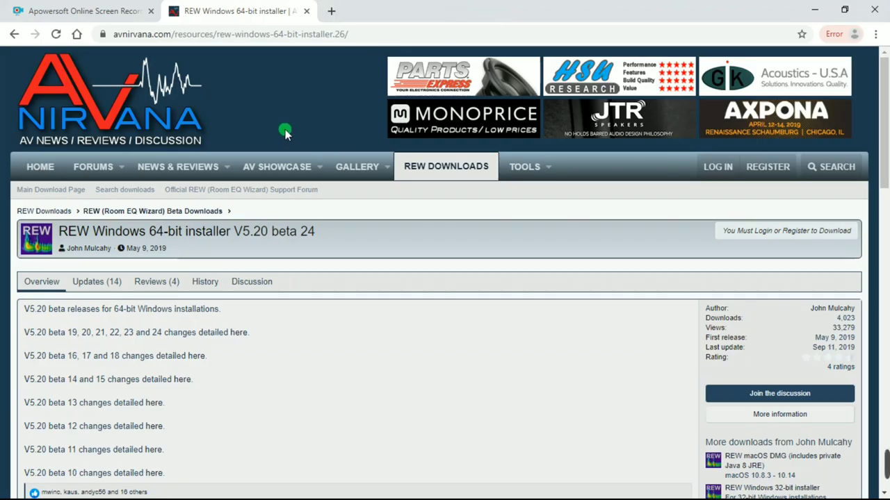
pyautogui.click(811, 12)
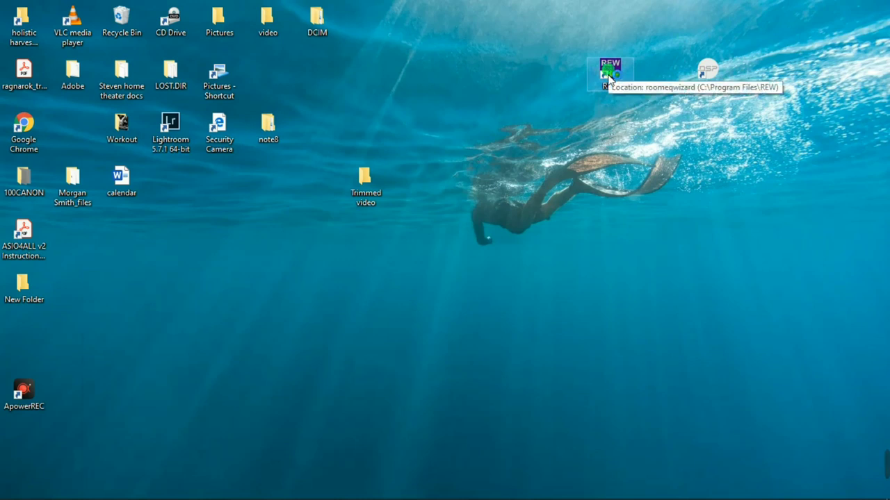
pyautogui.doubleClick(609, 73)
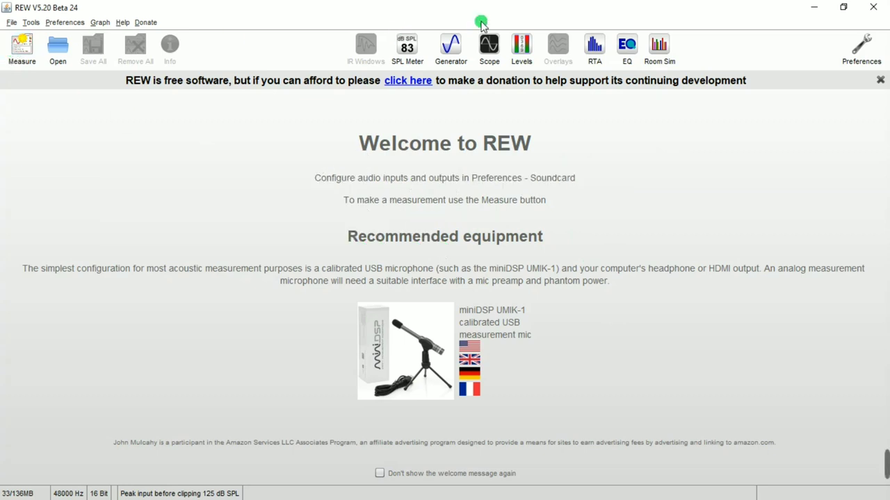
# Open REW's preferences at the soundcard settings.
pyautogui.click(66, 22)
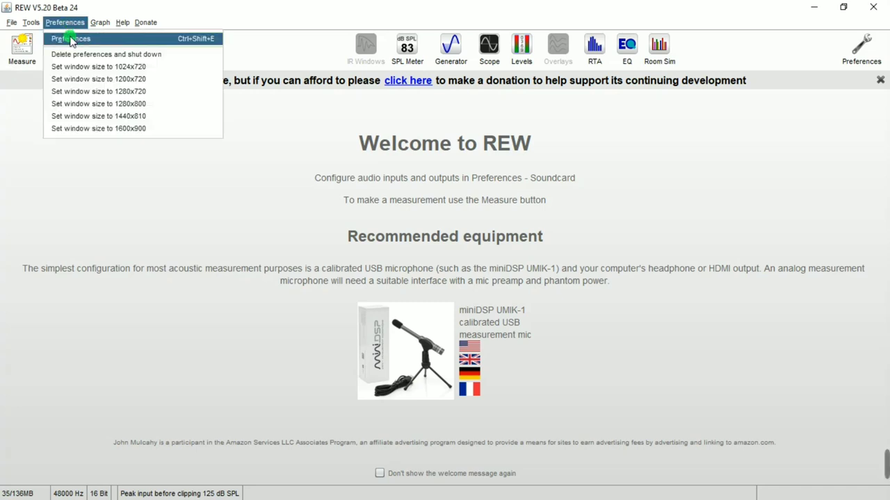
pyautogui.click(861, 46)
pyautogui.click(861, 46)
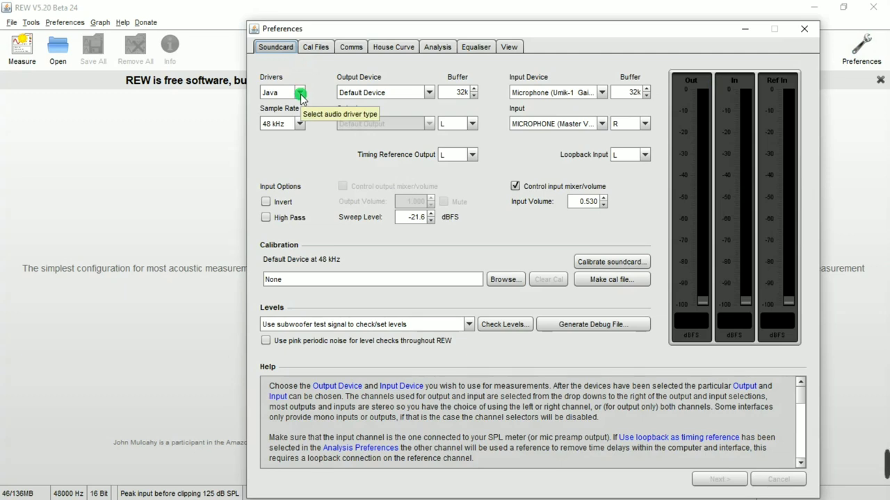
# Set the soundcard driver type to ASIO and choose ASIO4ALL v2 as the ASIO device.
pyautogui.click(299, 93)
pyautogui.click(291, 121)
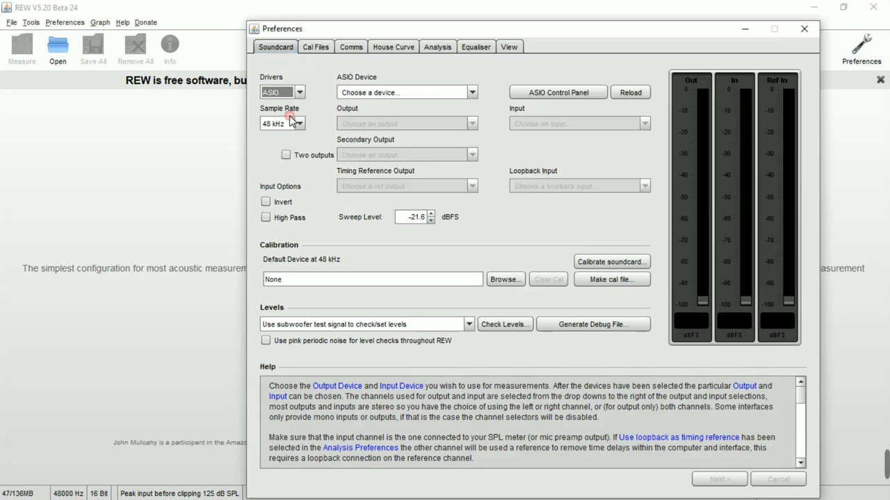
pyautogui.click(472, 92)
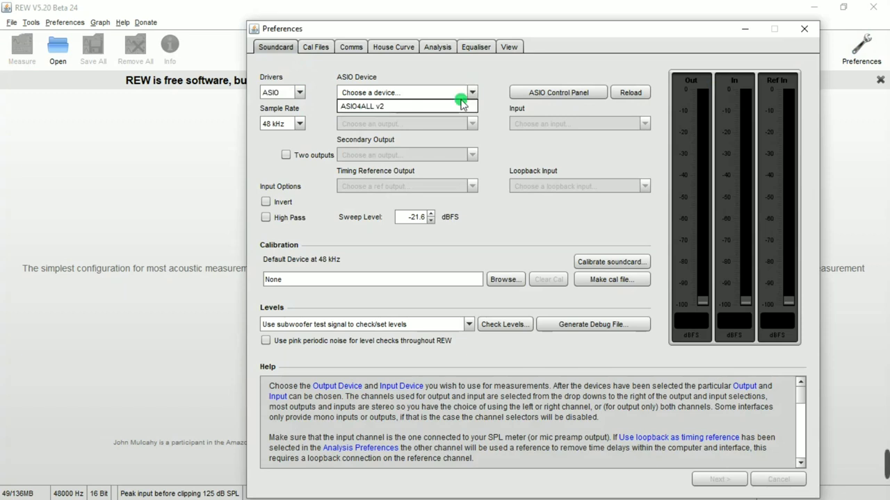
pyautogui.click(462, 106)
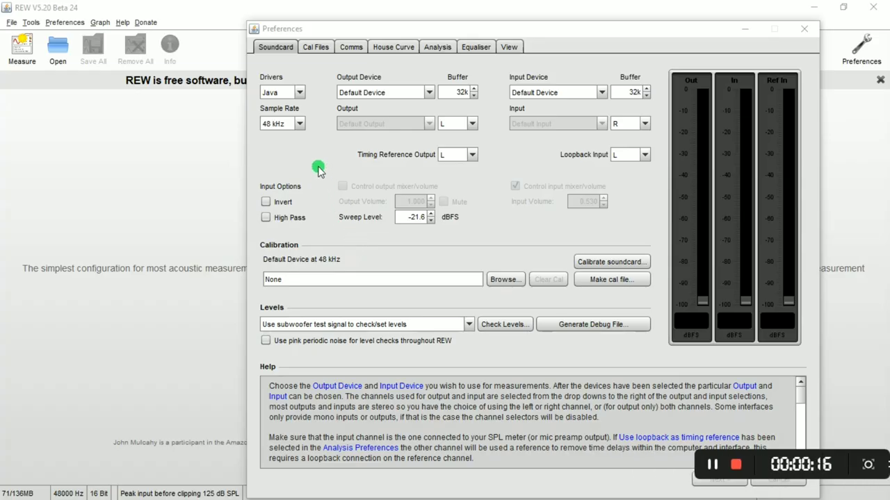
# With the Java driver, set the output device to marantz-AVR and the input device to Microphone (Umik-1 Gain: 18dB).
pyautogui.click(302, 93)
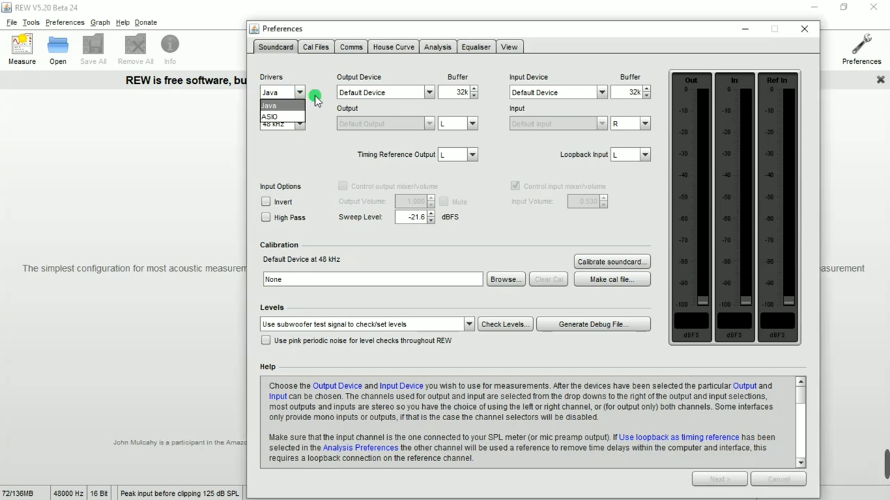
pyautogui.click(315, 98)
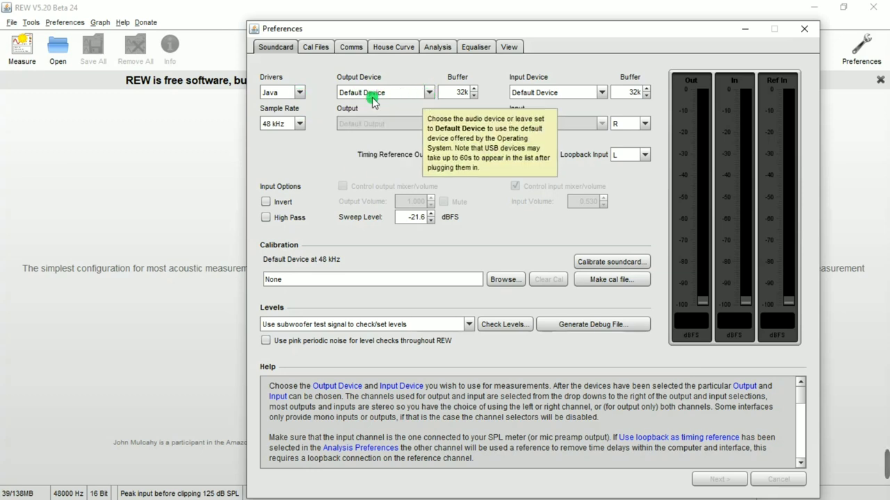
pyautogui.click(429, 96)
pyautogui.click(431, 128)
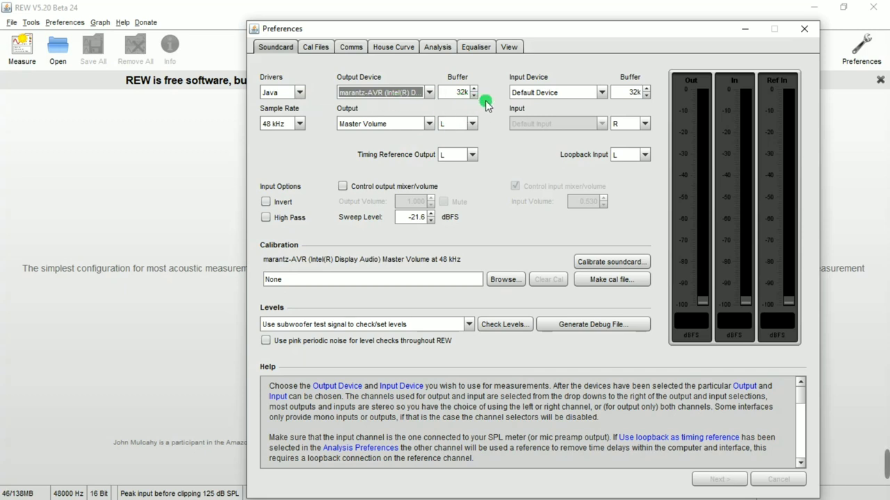
pyautogui.click(601, 92)
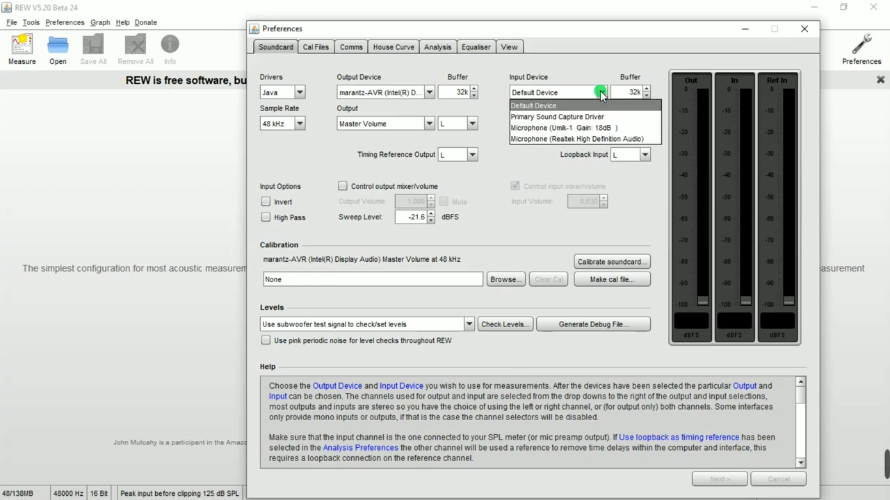
pyautogui.click(612, 128)
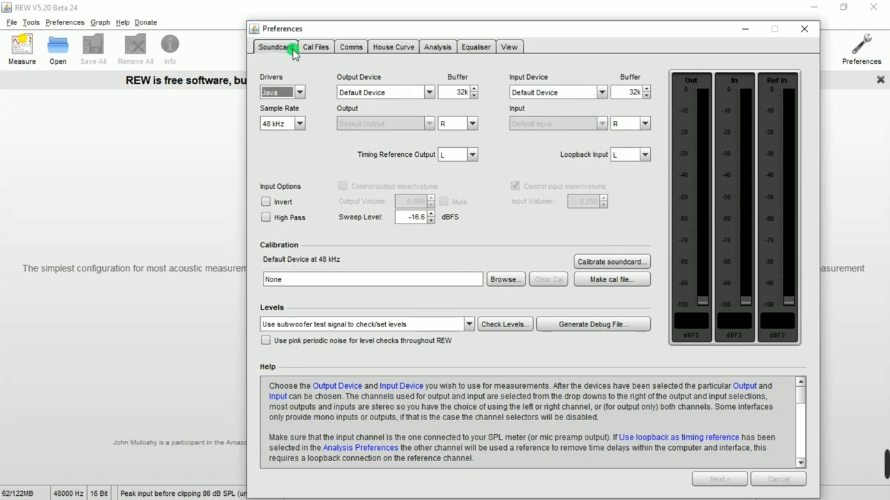
# Examine the microphone calibration files assigned to the input devices and return to the soundcard settings.
pyautogui.click(316, 48)
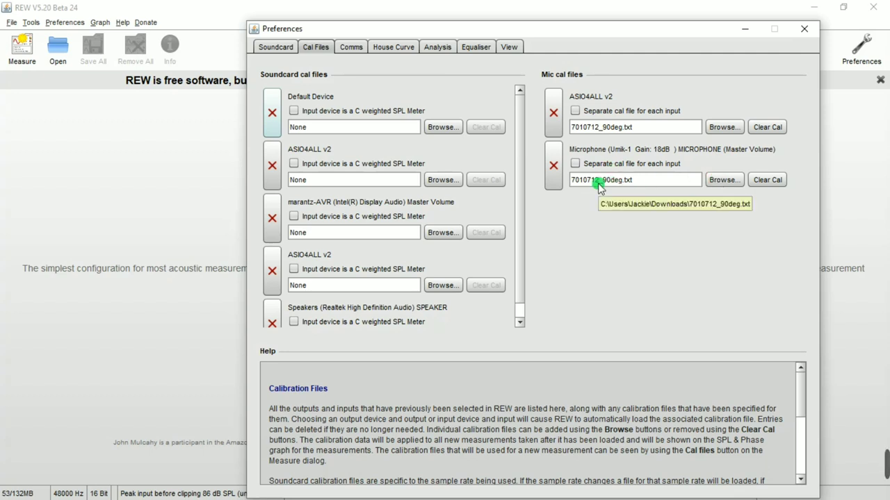
pyautogui.click(284, 50)
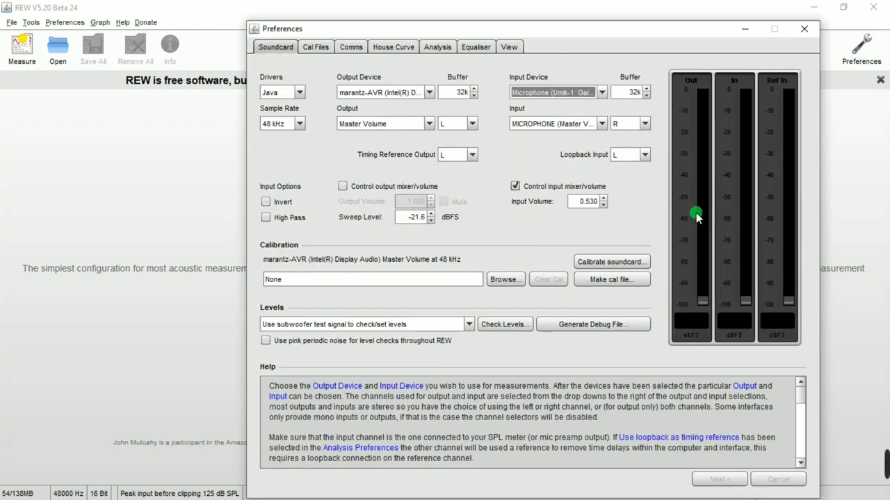
# Run the level check with the subwoofer test signal, finish it and close the preferences.
pyautogui.moveTo(710, 163)
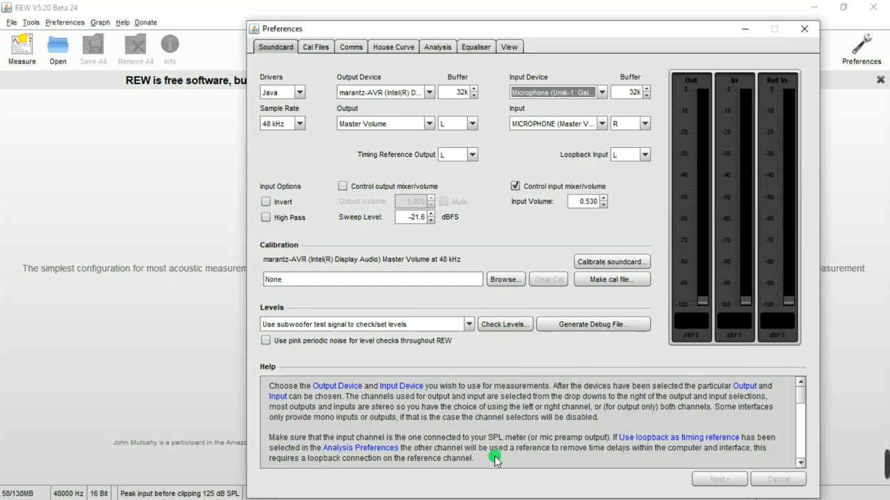
pyautogui.click(513, 324)
pyautogui.scroll(-2, 536, 423)
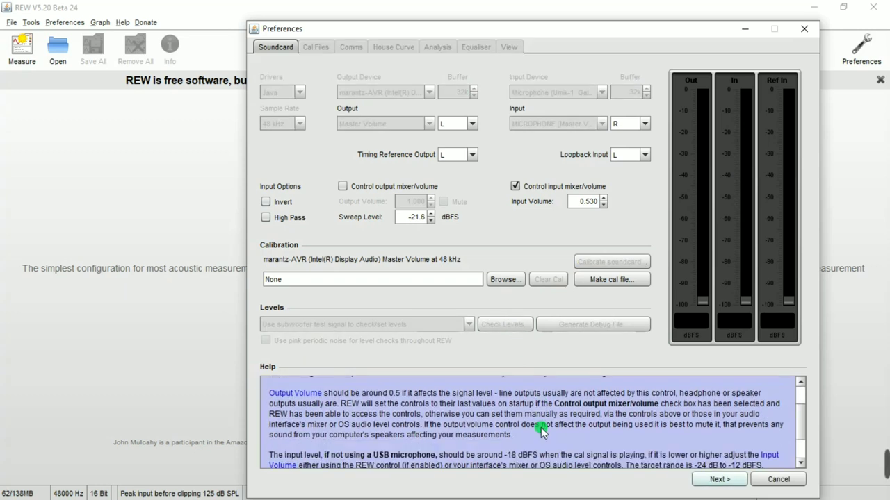
pyautogui.scroll(-2, 646, 444)
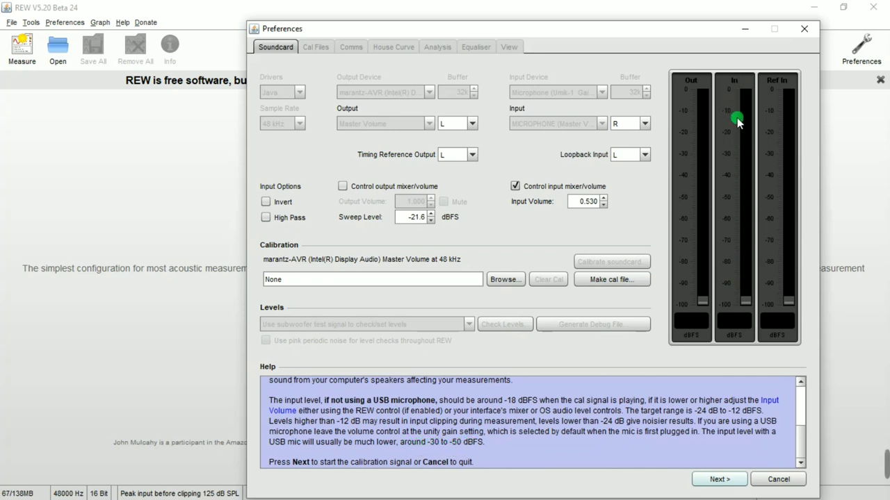
pyautogui.click(719, 480)
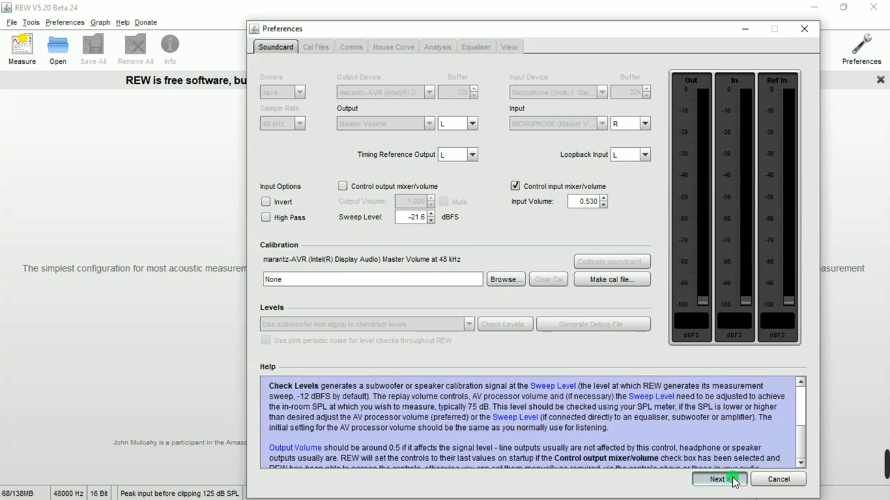
pyautogui.click(719, 479)
pyautogui.click(723, 480)
pyautogui.click(504, 325)
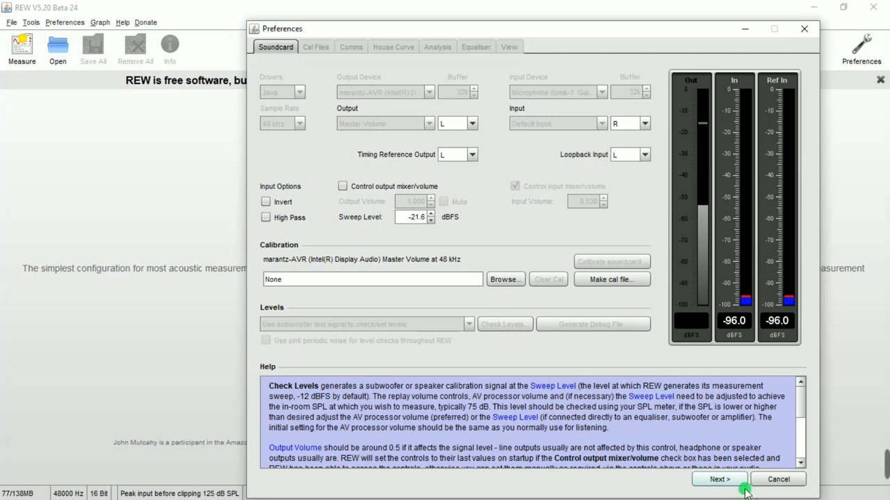
pyautogui.click(736, 482)
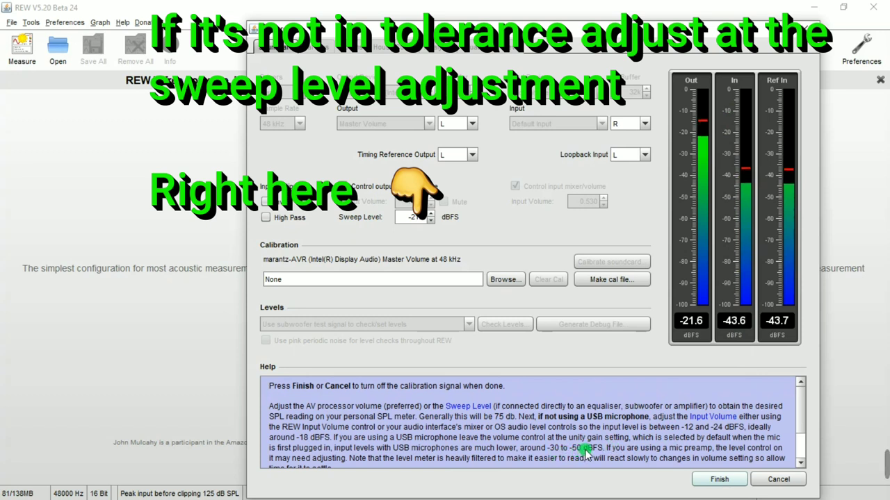
pyautogui.click(730, 480)
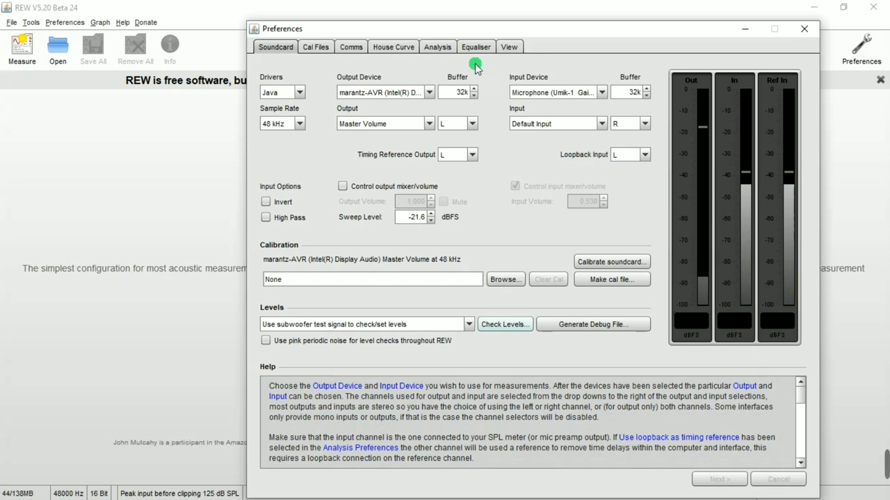
pyautogui.click(805, 32)
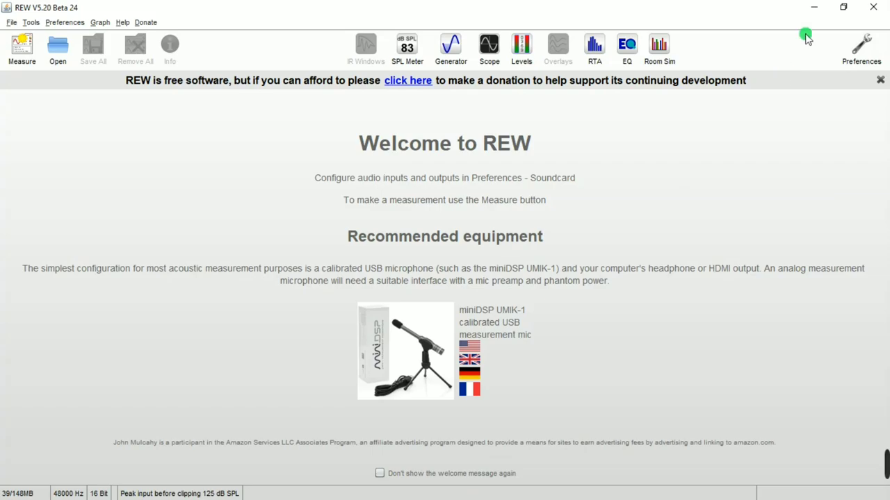
# Minimize REW and launch MiniDSP-2x4-HD from the desktop.
pyautogui.click(814, 7)
pyautogui.moveTo(333, 497)
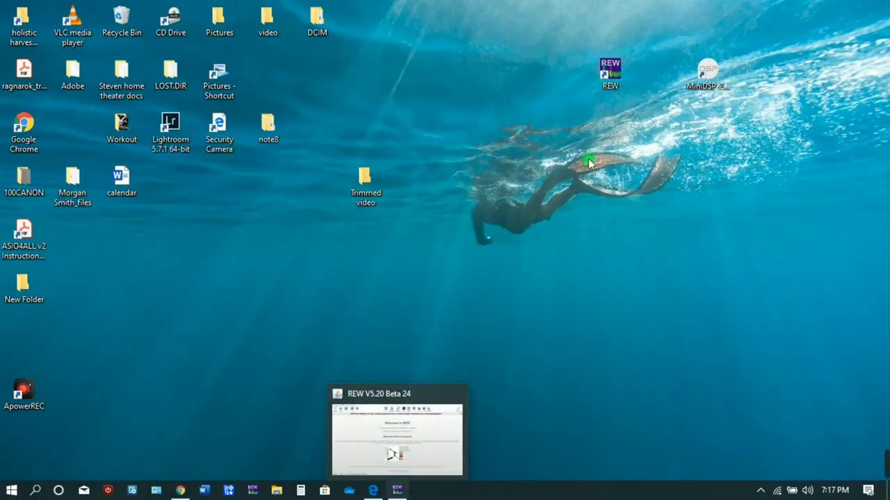
pyautogui.click(705, 74)
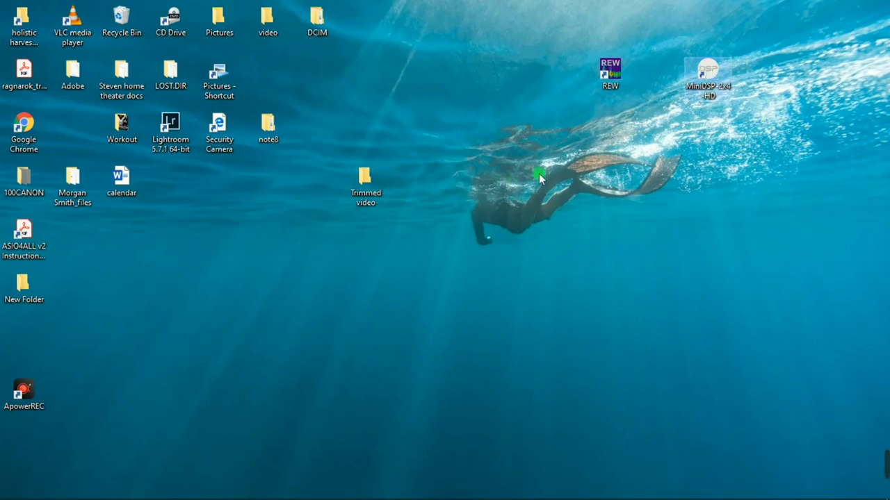
pyautogui.doubleClick(697, 101)
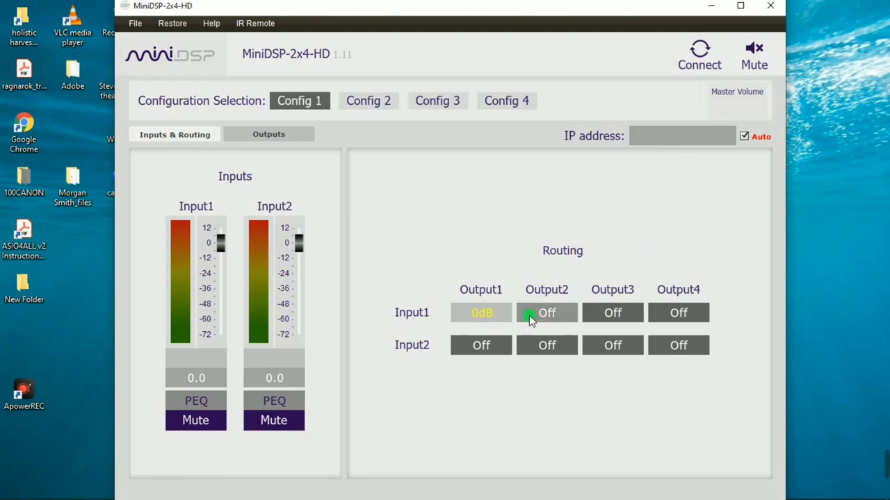
# In Config 1, route Input1 to Output2 and Input2 to Output3 and Output4, all at 0 dB.
pyautogui.click(549, 322)
pyautogui.click(598, 344)
pyautogui.click(672, 345)
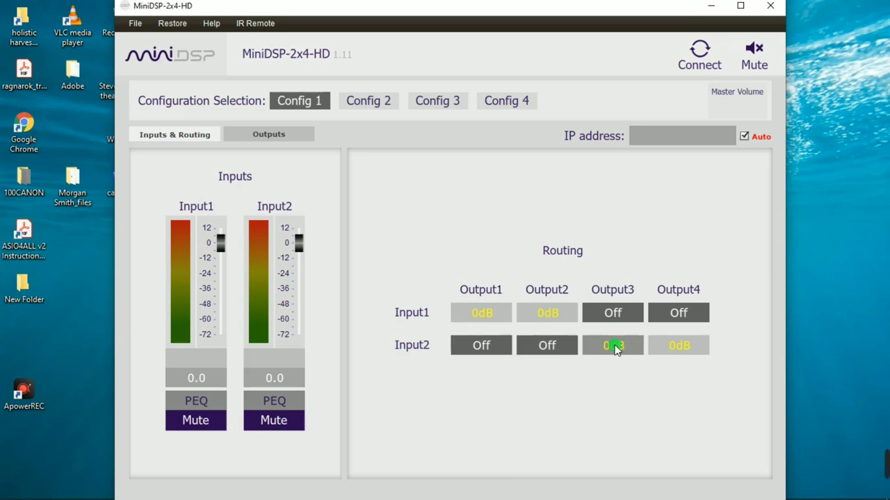
# Turn off Input2's routing to Output3 and Output4 and route Input1 to both of them at 0 dB instead.
pyautogui.click(678, 345)
pyautogui.click(618, 316)
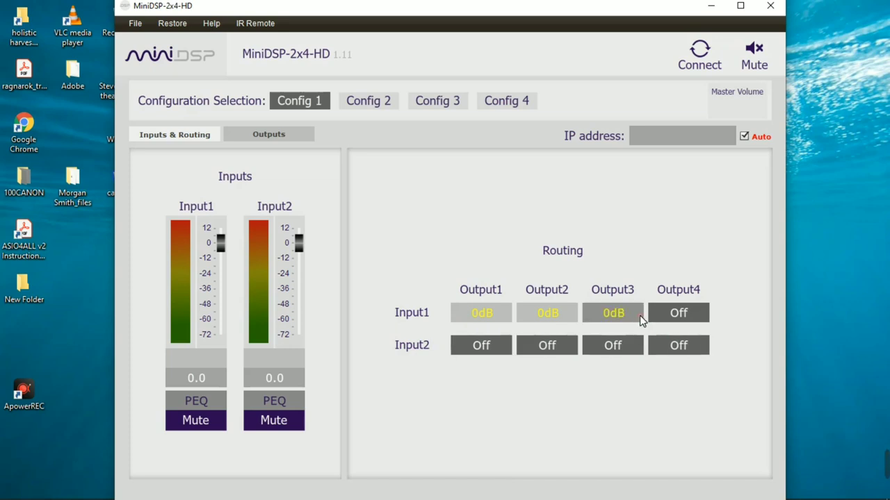
pyautogui.click(669, 316)
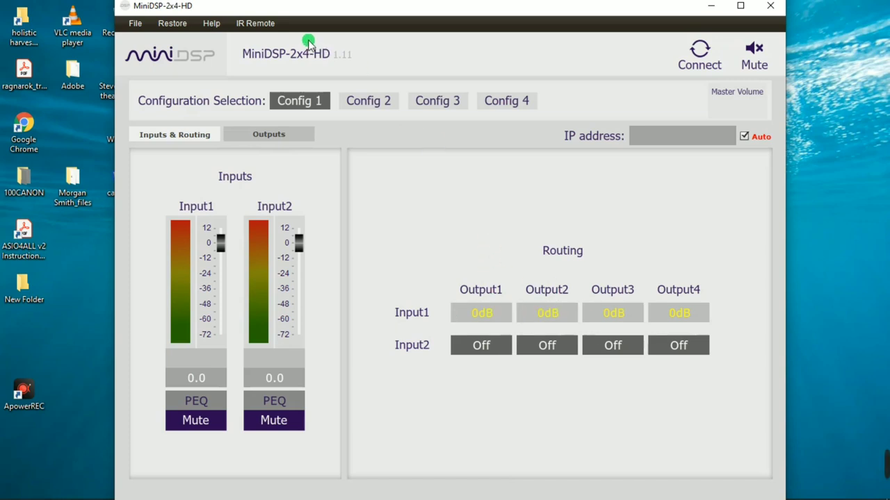
# Try to connect to the MiniDSP-2x4-HD board.
pyautogui.click(701, 68)
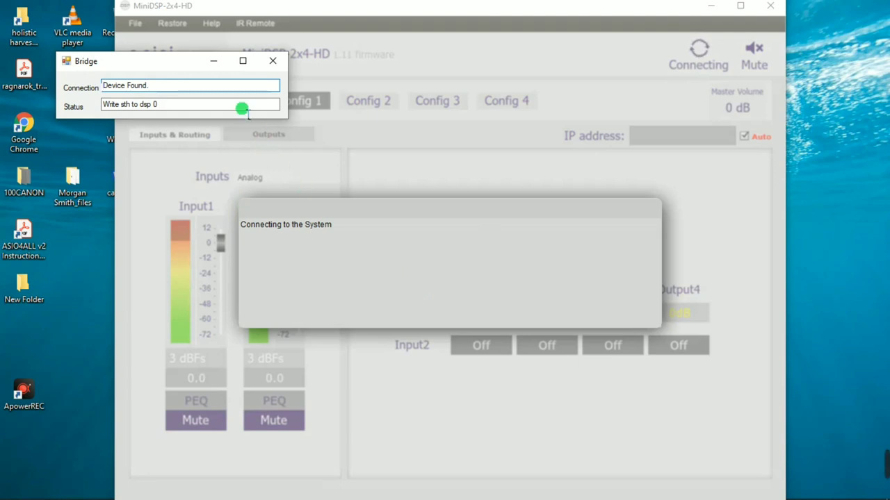
pyautogui.click(214, 63)
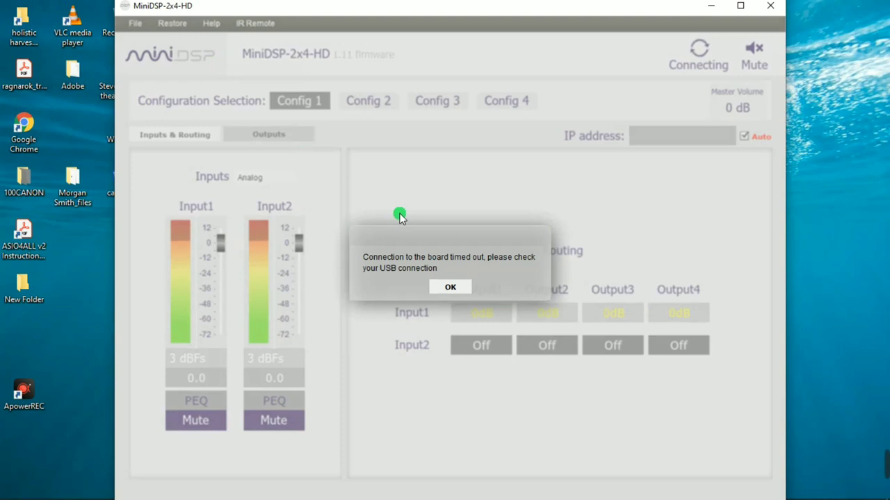
pyautogui.click(449, 288)
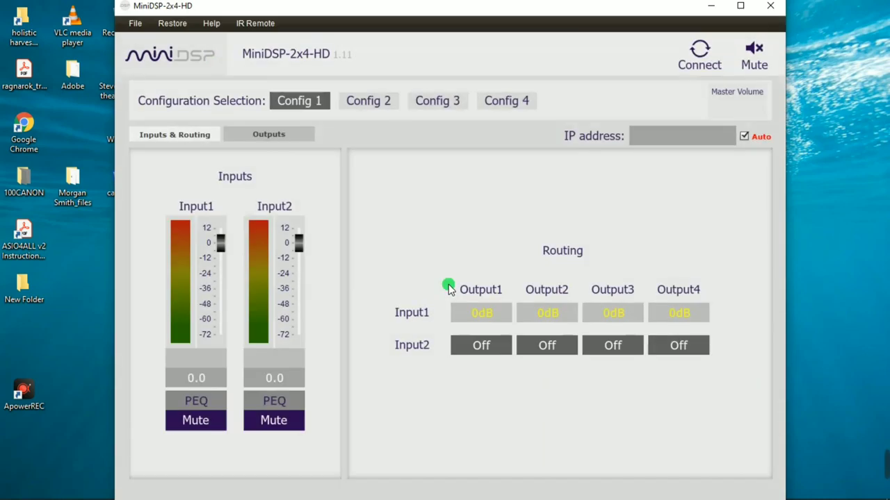
# Connect to the MiniDSP-2x4-HD board again and load the configuration with Restore Config.
pyautogui.click(694, 60)
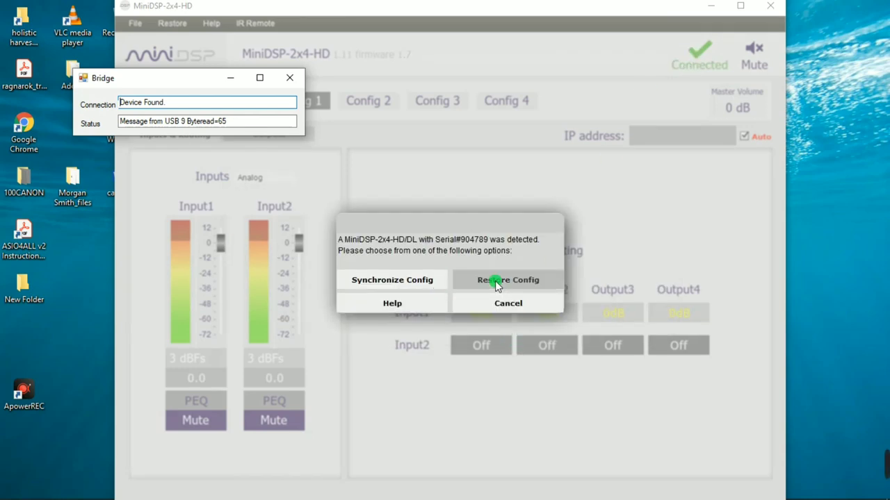
pyautogui.click(497, 282)
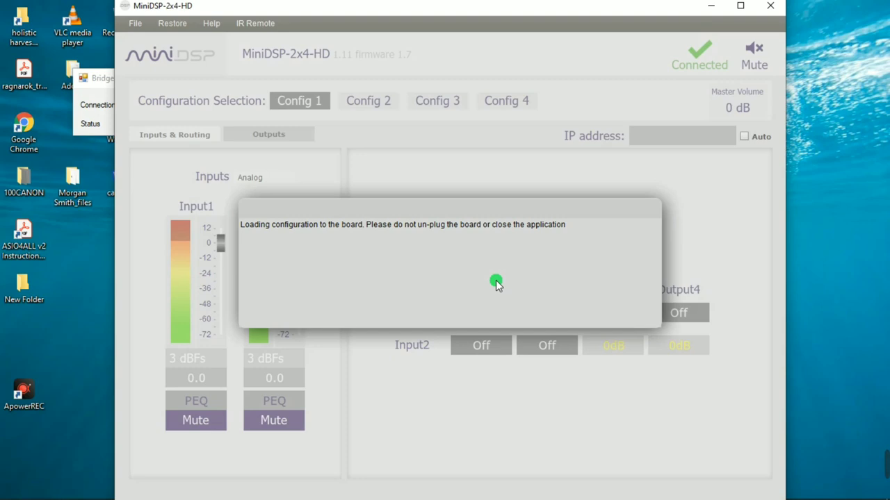
# Route Input1 to Output3 and Output4 at 0 dB and turn off Input2's routing to both outputs.
pyautogui.click(462, 282)
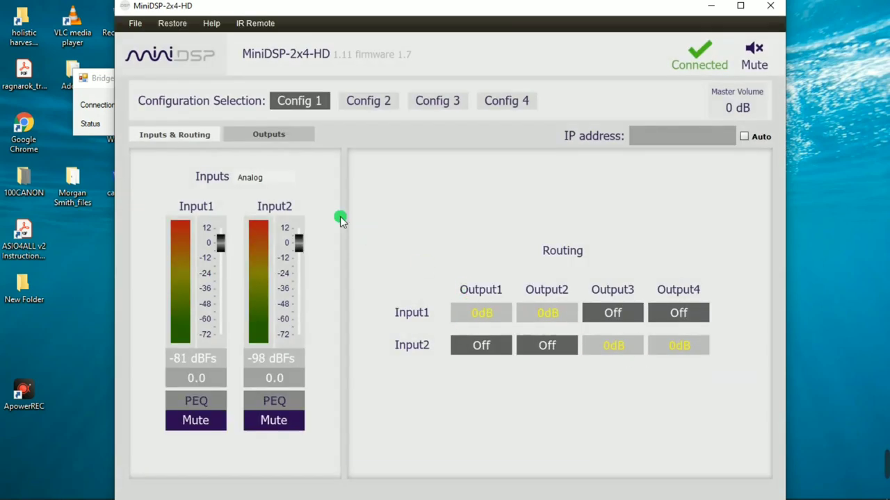
pyautogui.click(622, 350)
pyautogui.click(675, 344)
pyautogui.click(665, 317)
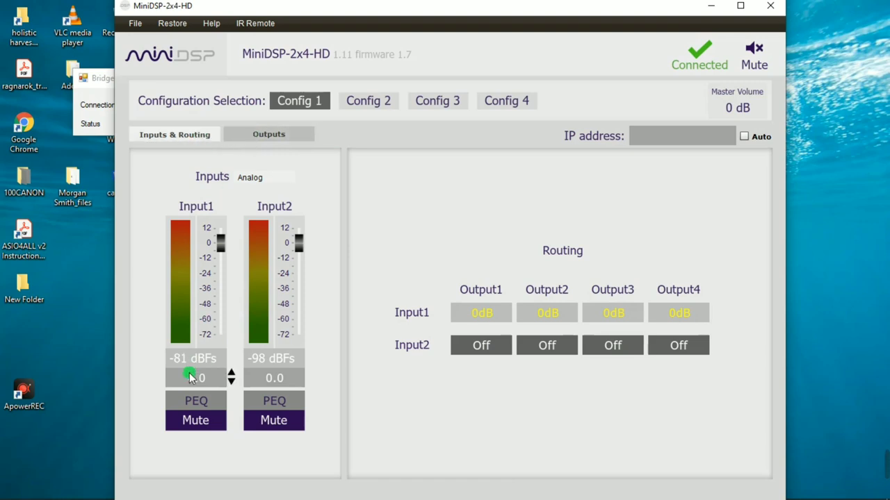
# Examine the parametric equalizer curves of Input1 and of Output1 through Output4.
pyautogui.click(198, 401)
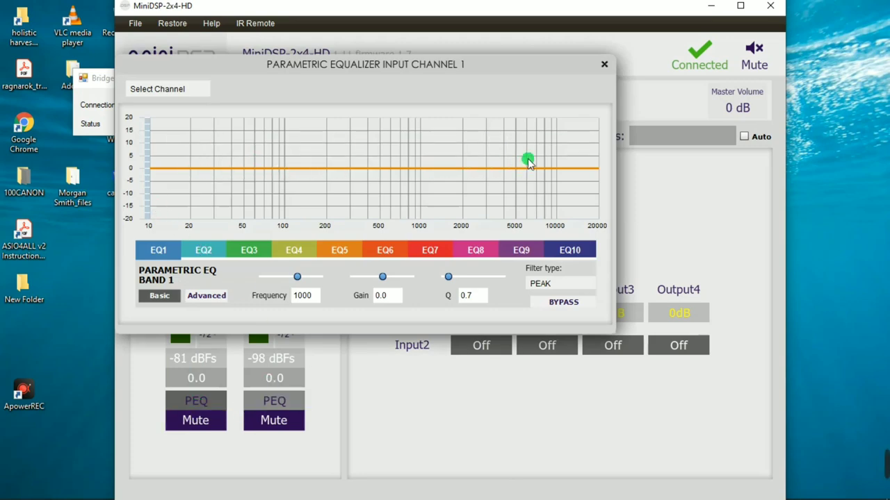
pyautogui.click(605, 65)
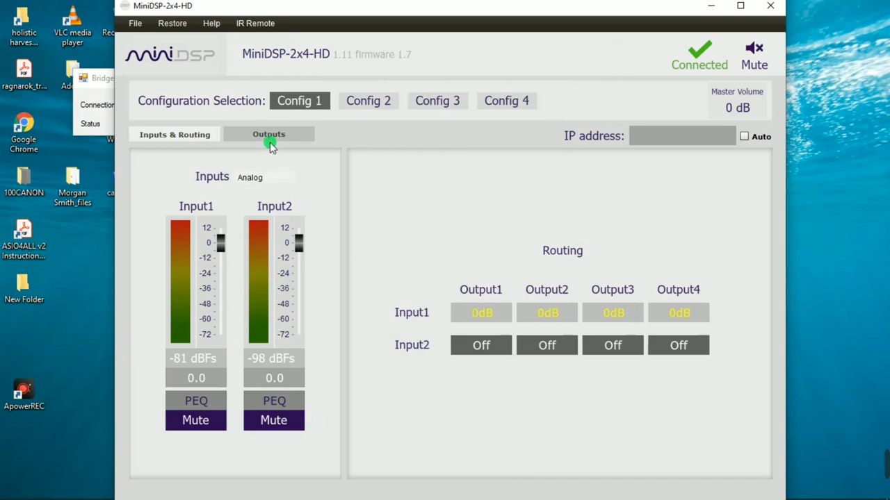
pyautogui.click(270, 139)
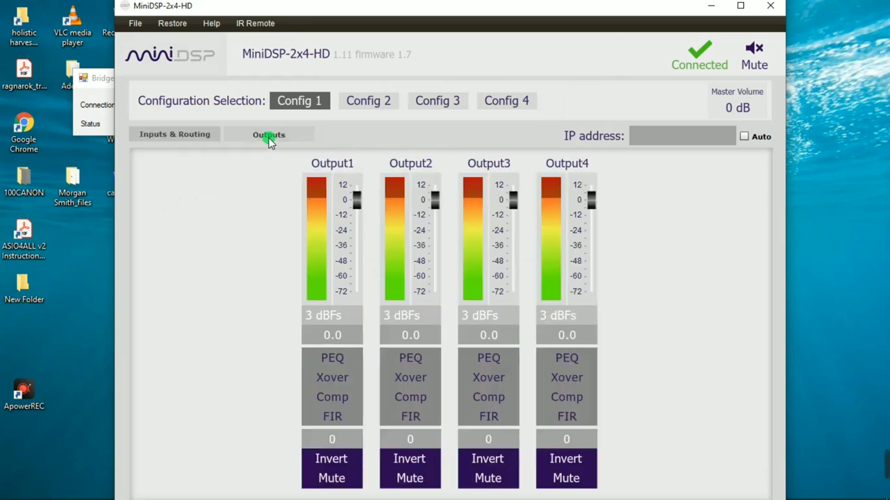
pyautogui.click(334, 358)
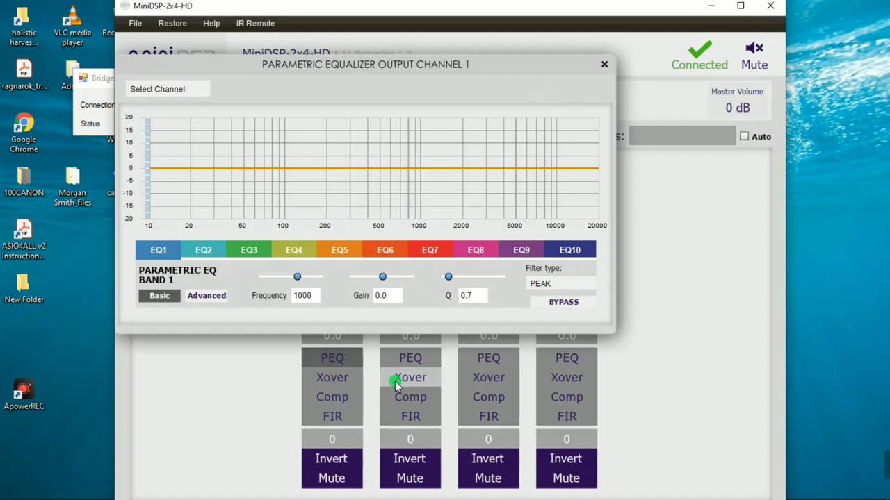
pyautogui.click(410, 357)
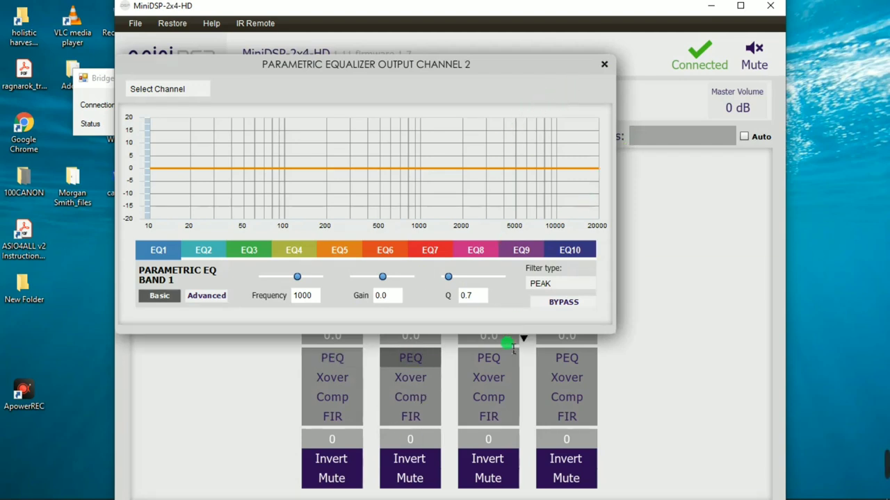
pyautogui.click(483, 359)
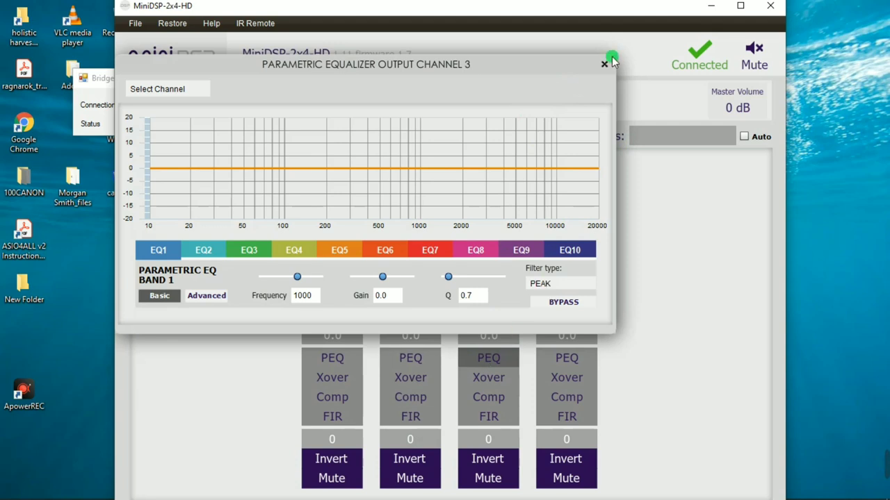
pyautogui.click(573, 362)
pyautogui.click(605, 66)
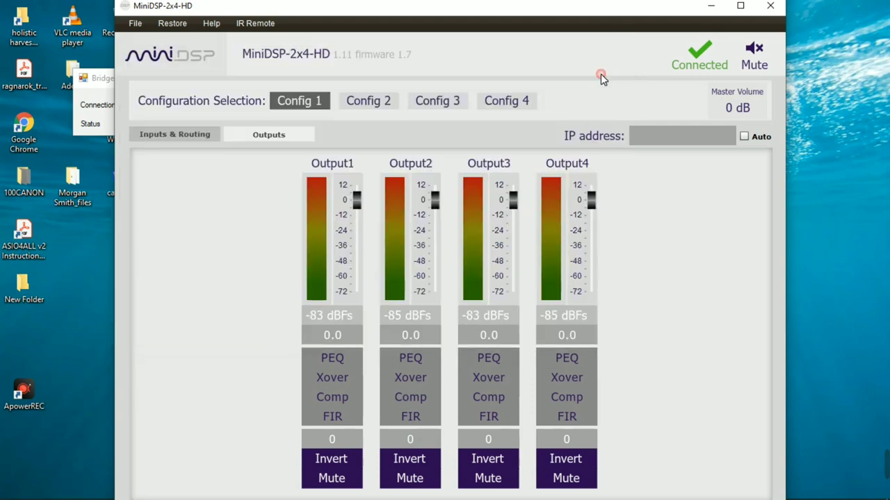
# Bypass the low-pass filter in Output1's crossover, link its settings to Output2, and check Output2's crossover.
pyautogui.click(318, 380)
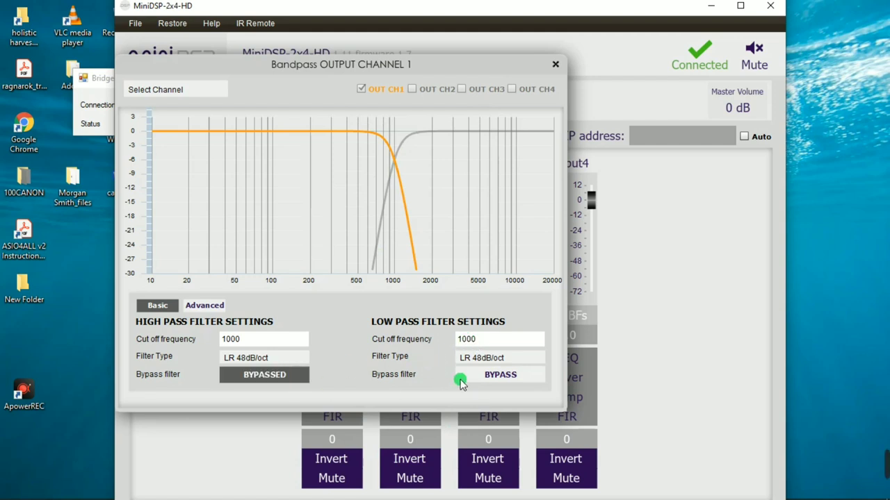
pyautogui.click(497, 378)
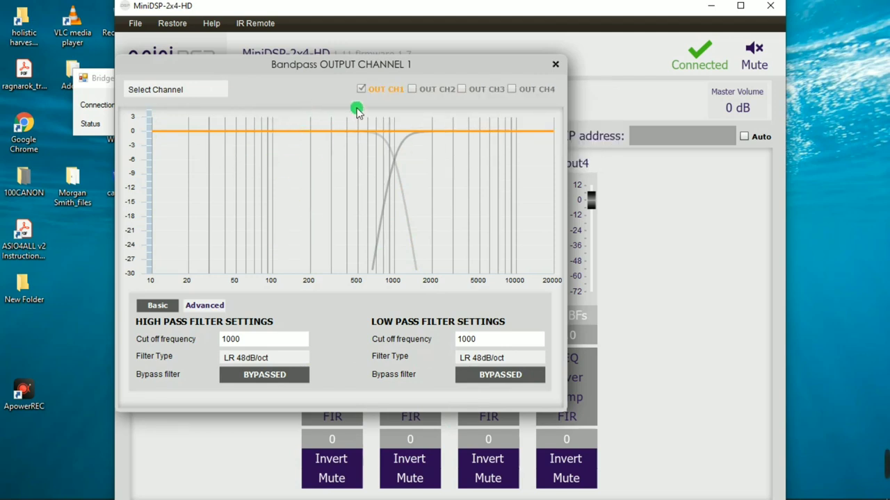
pyautogui.click(189, 95)
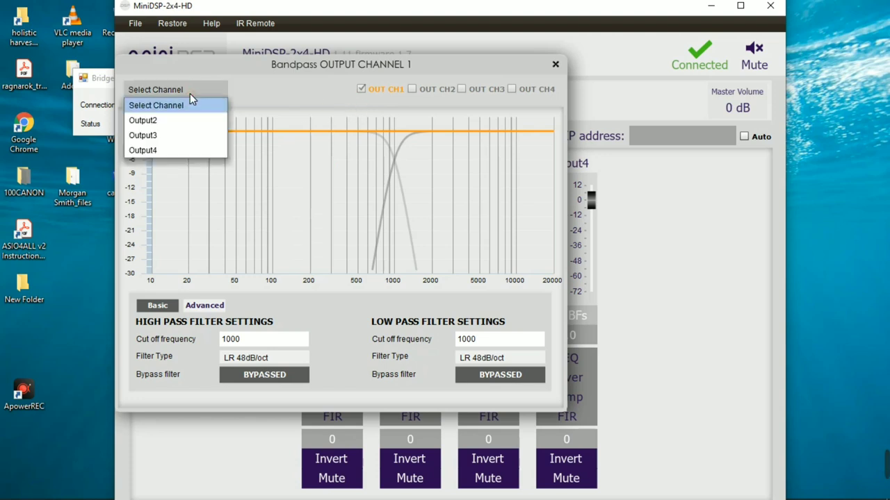
pyautogui.click(159, 120)
pyautogui.click(240, 89)
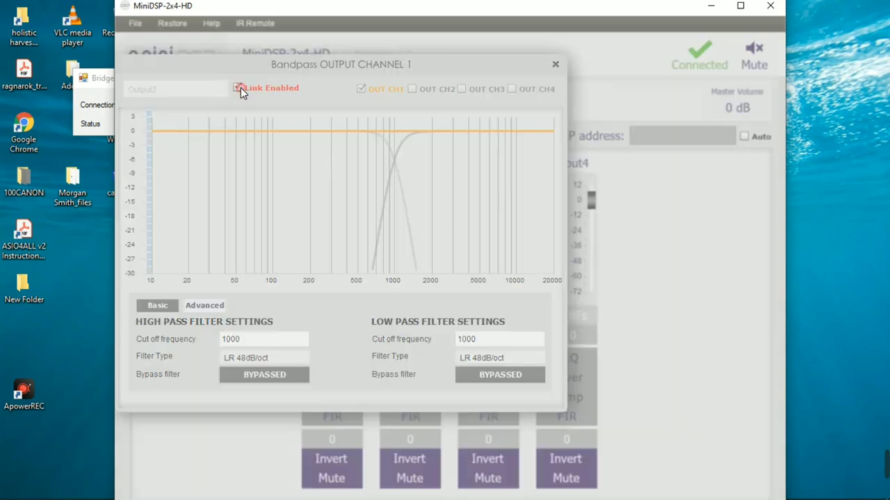
pyautogui.click(441, 296)
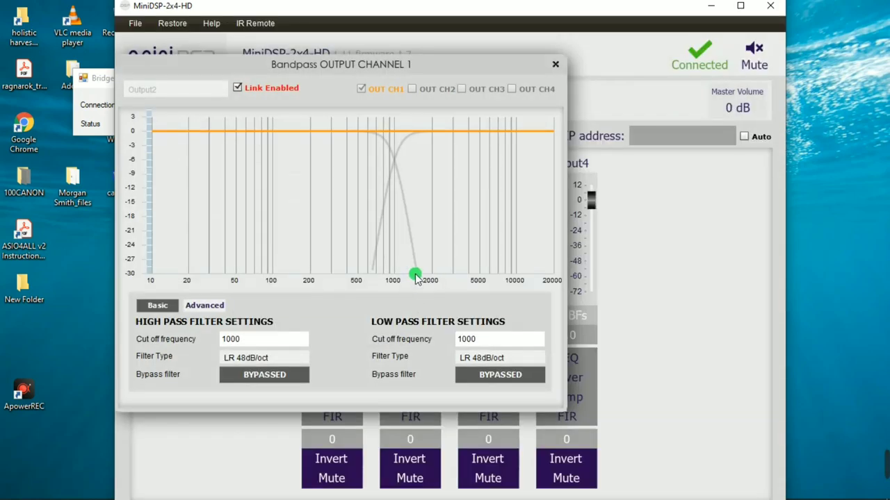
pyautogui.click(554, 64)
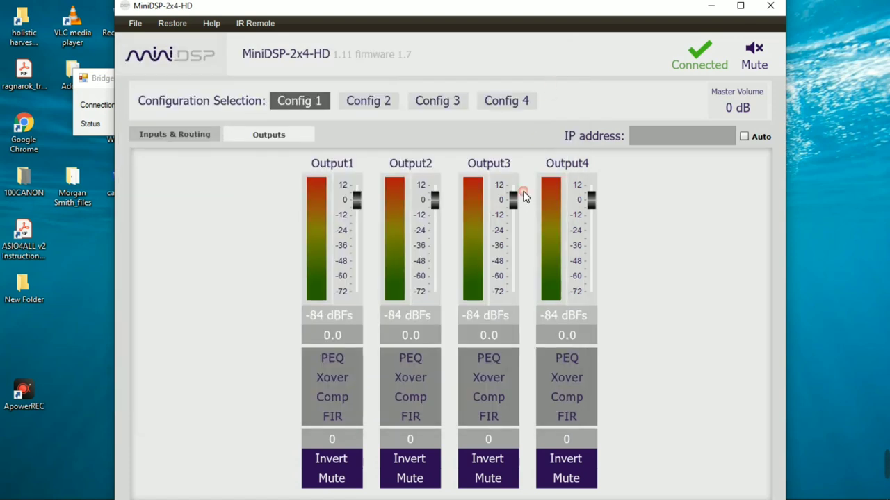
pyautogui.click(410, 381)
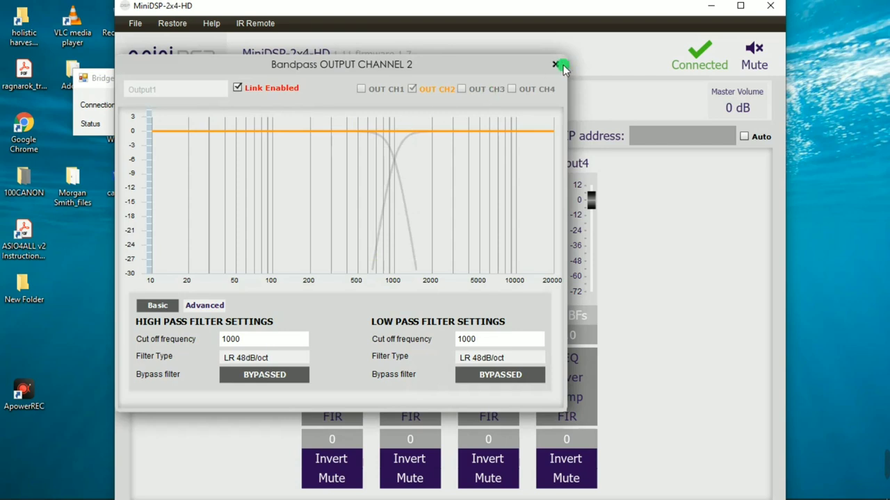
pyautogui.click(555, 64)
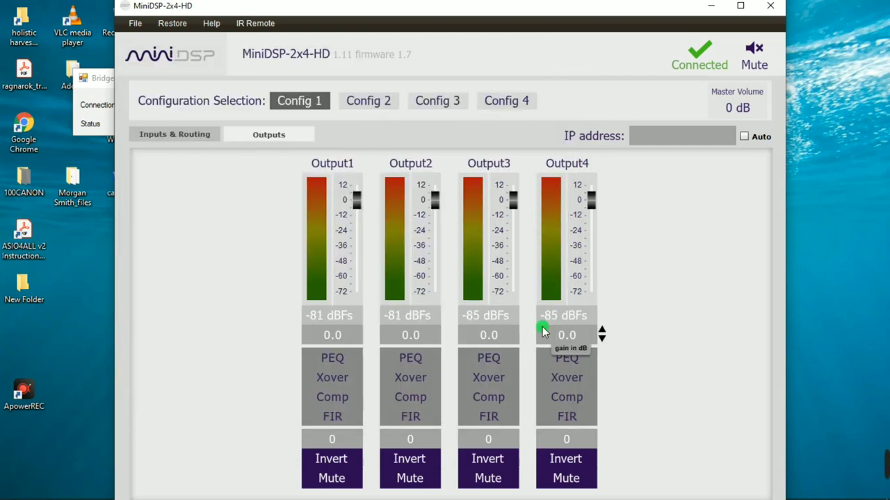
# Bypass the high-pass filter in Output4's crossover, link its settings to Output3, and check Output3's crossover.
pyautogui.click(489, 378)
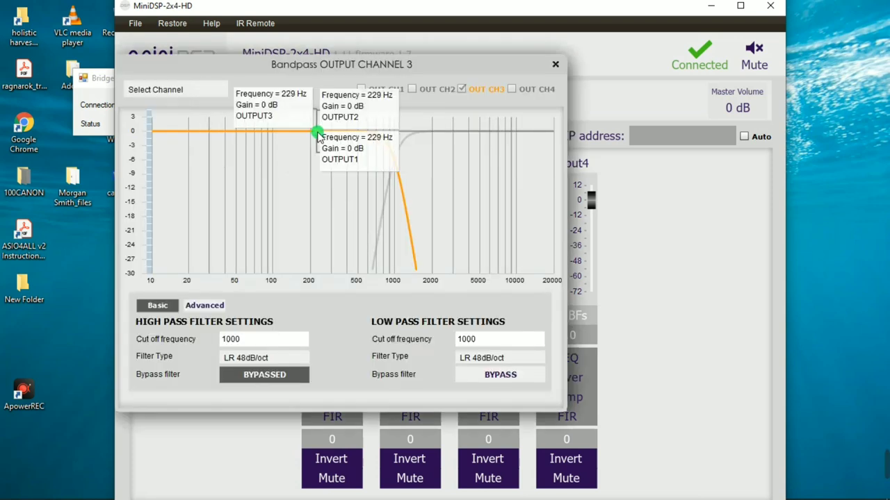
pyautogui.click(555, 64)
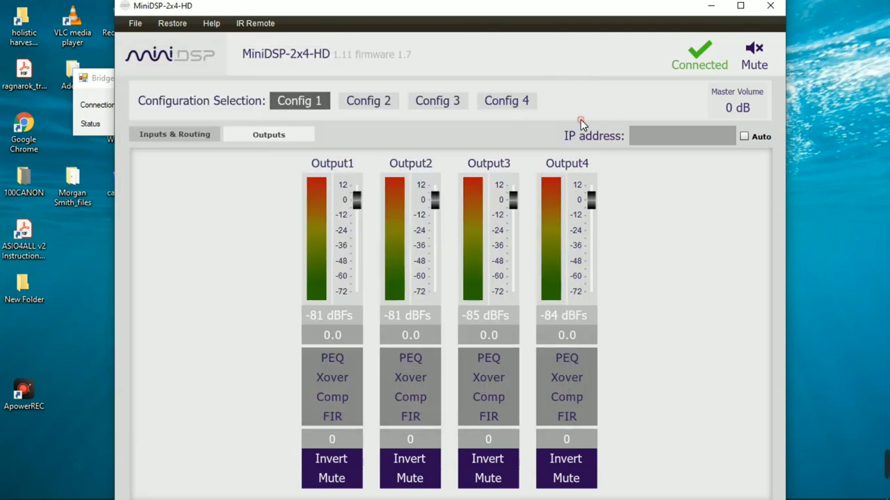
pyautogui.click(566, 377)
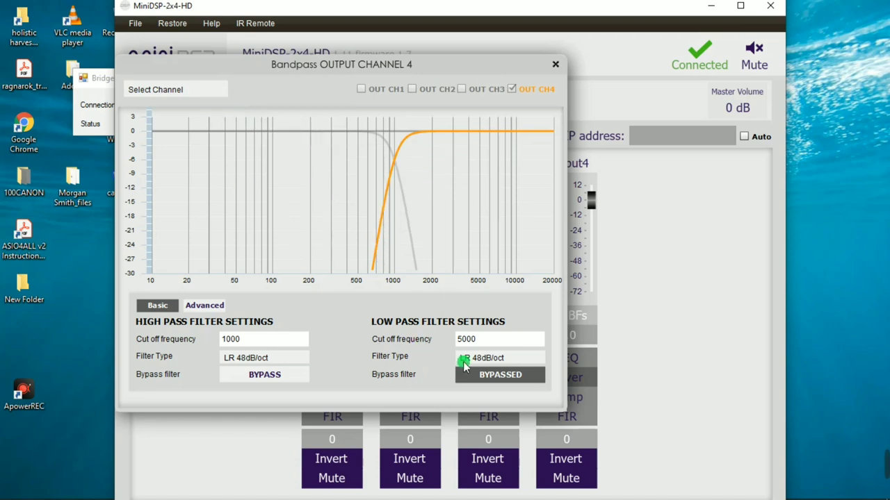
pyautogui.click(287, 382)
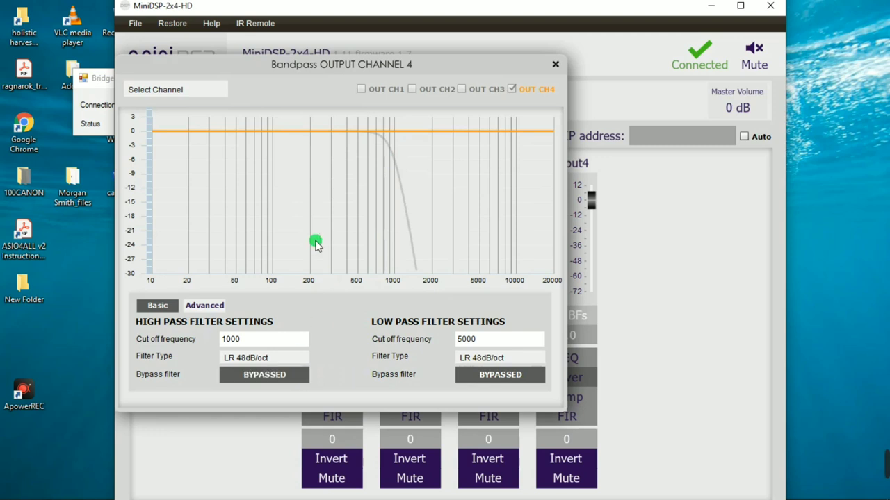
pyautogui.click(216, 91)
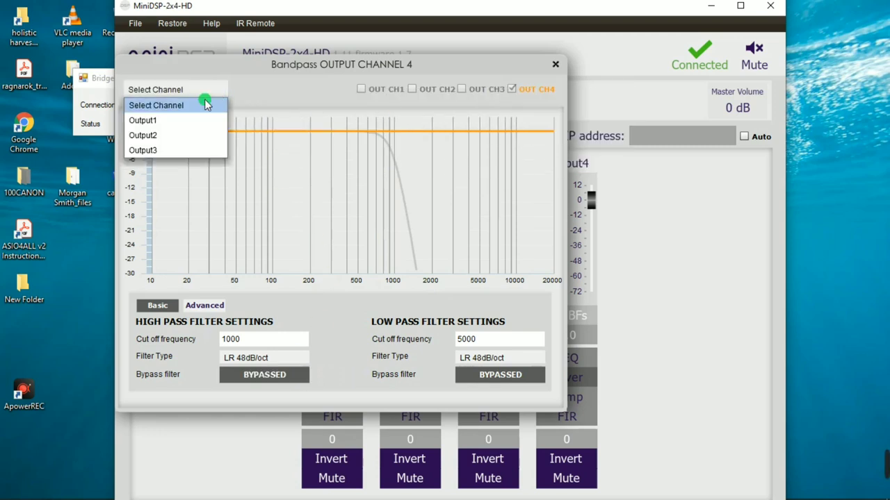
pyautogui.click(182, 150)
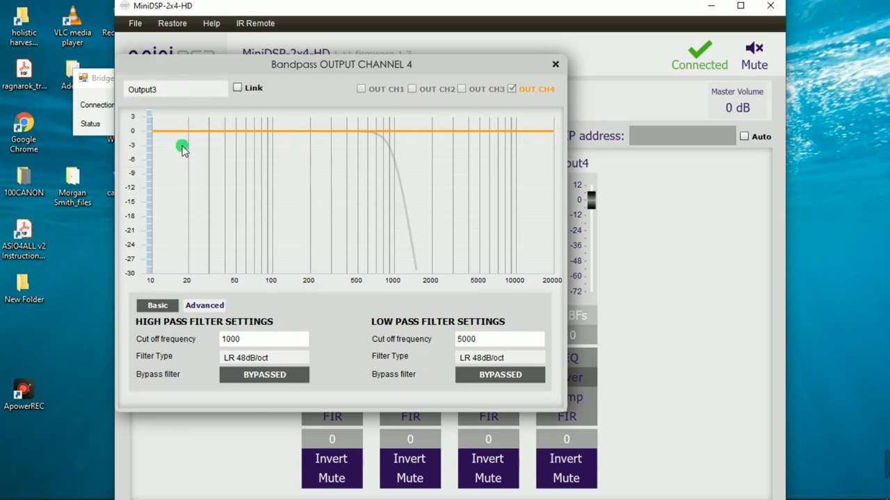
pyautogui.click(237, 89)
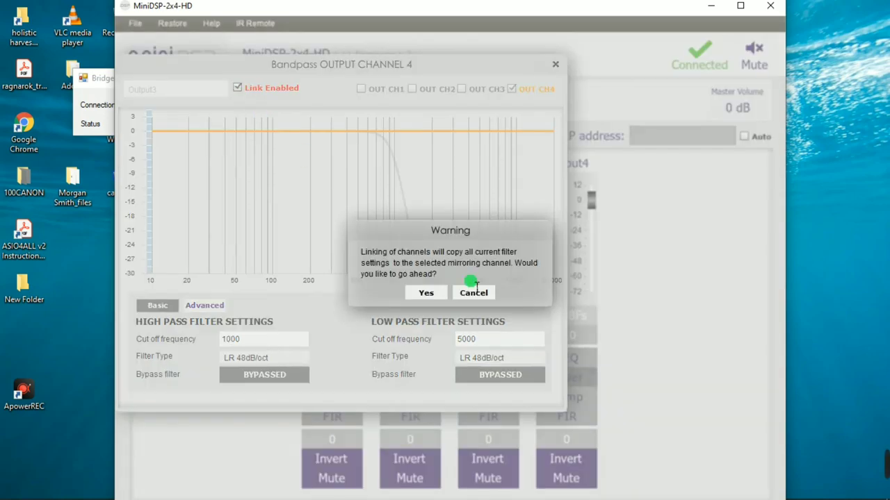
pyautogui.click(417, 299)
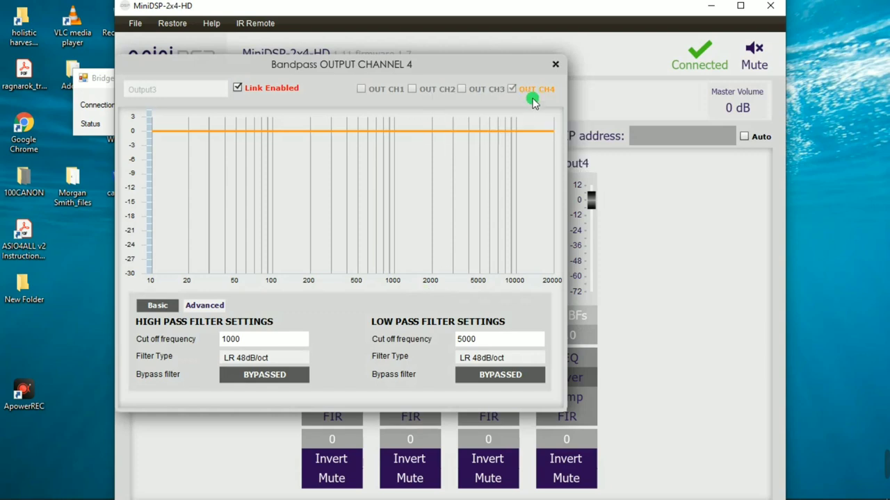
pyautogui.click(556, 65)
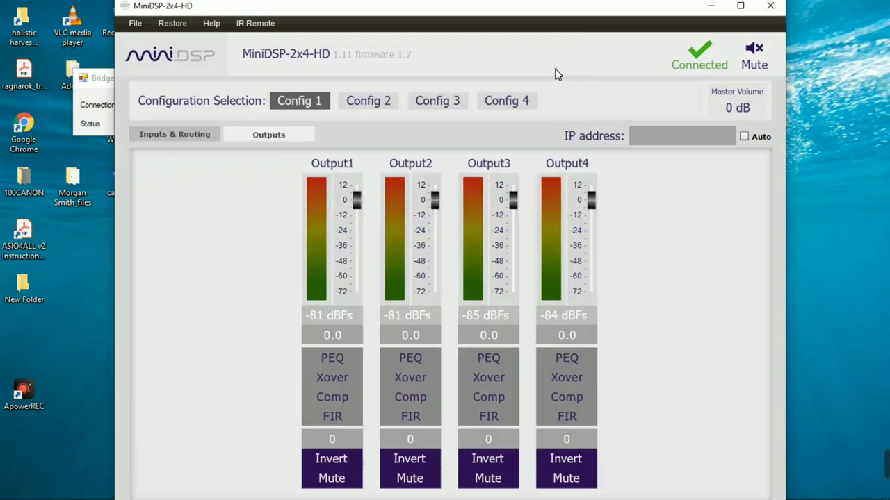
pyautogui.click(492, 376)
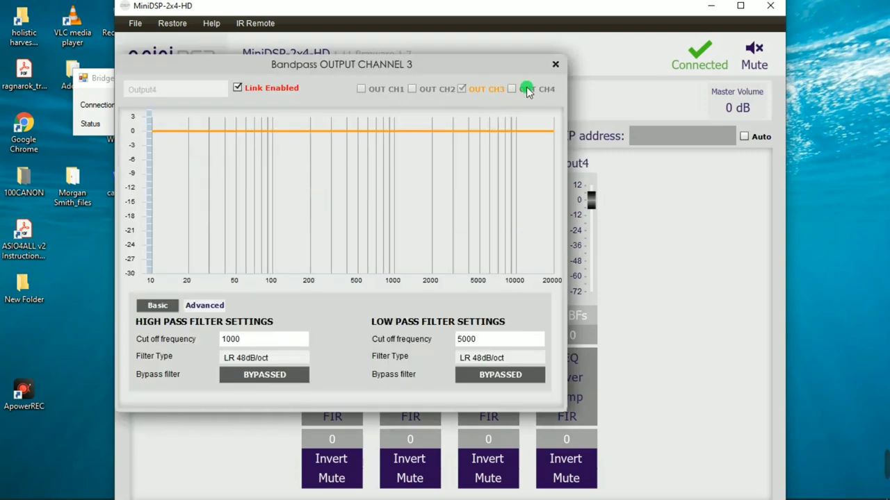
pyautogui.click(556, 65)
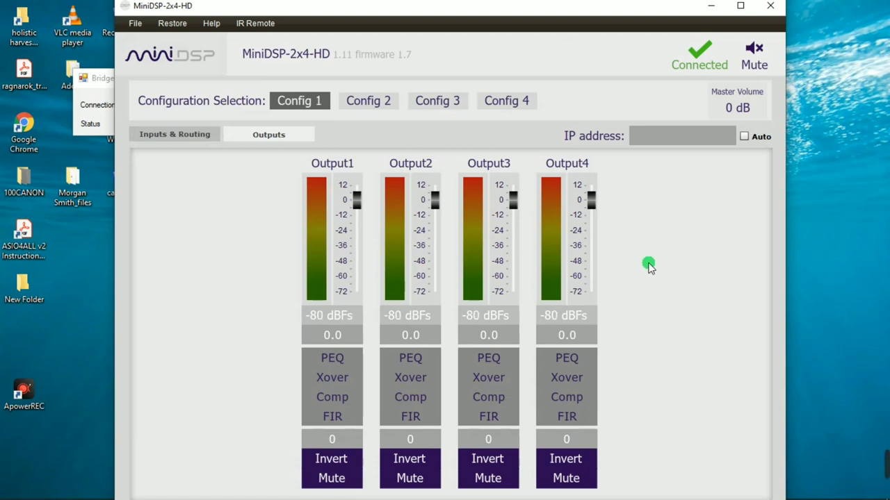
# Minimize the MiniDSP-2x4-HD and Bridge windows.
pyautogui.click(289, 139)
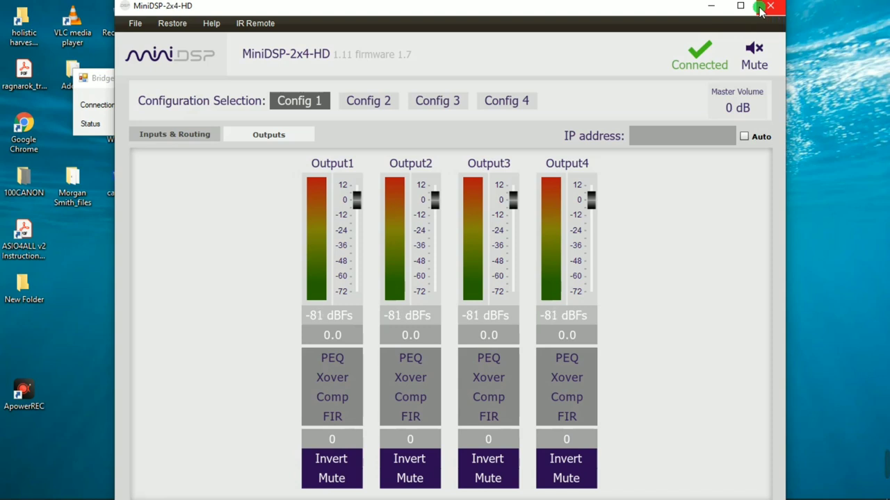
pyautogui.click(708, 6)
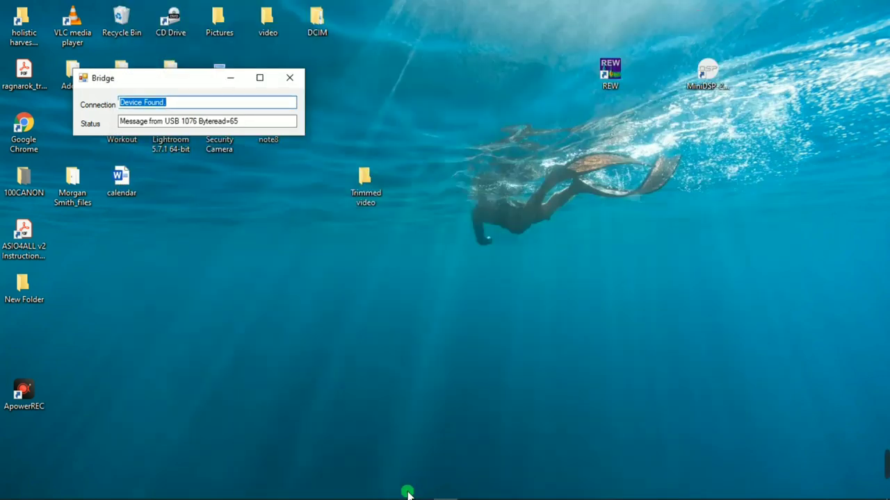
pyautogui.click(230, 81)
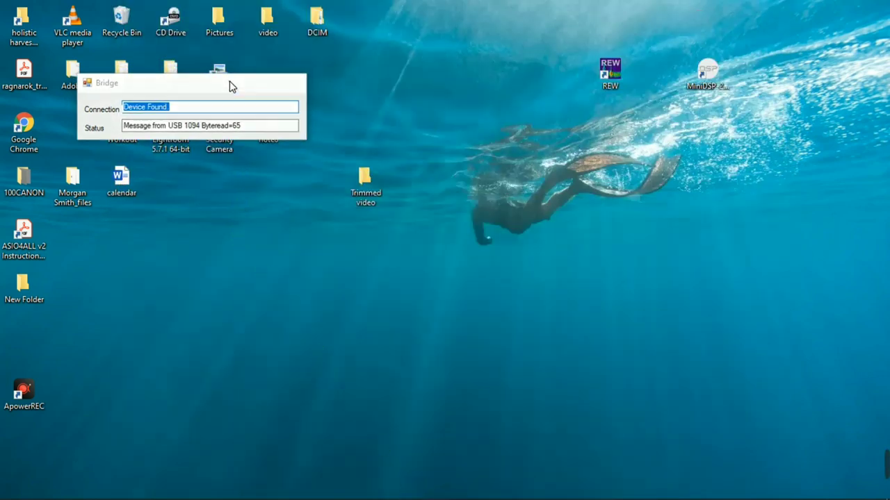
# View the REW main window, minimize it, and switch back to MiniDSP-2x4-HD.
pyautogui.moveTo(406, 495)
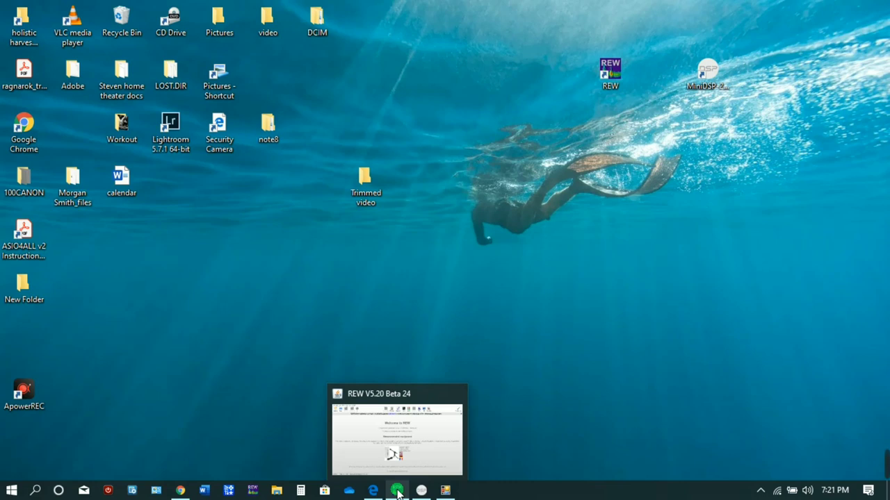
pyautogui.click(399, 491)
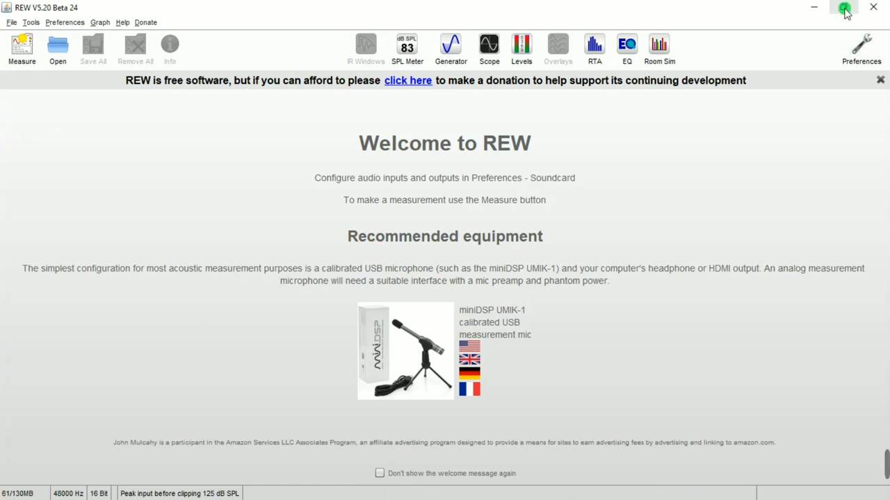
pyautogui.click(817, 12)
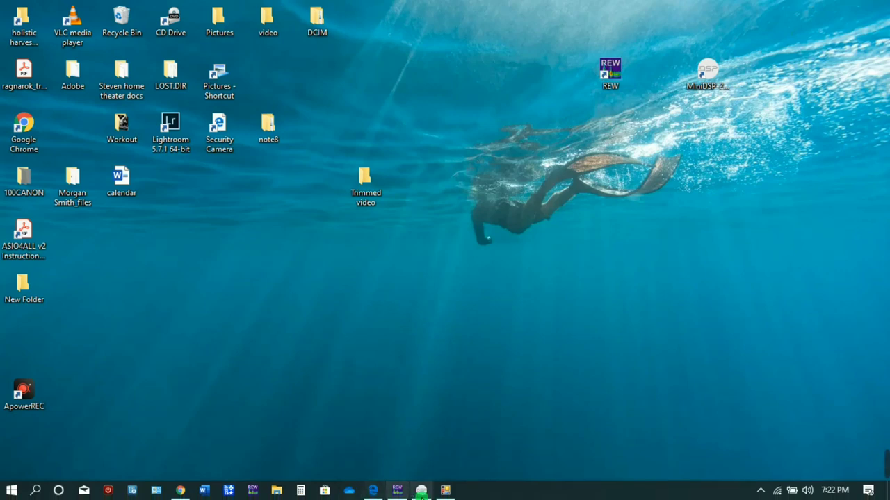
pyautogui.click(421, 490)
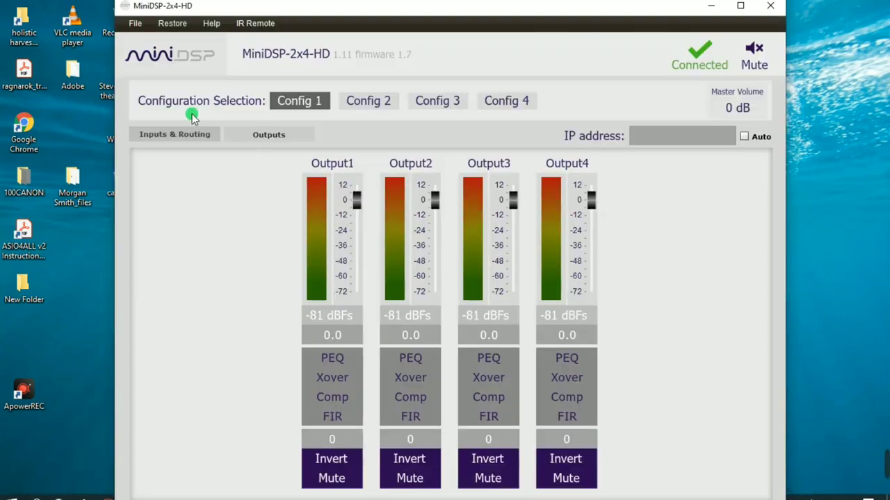
# Turn off Input1's routing to Output2, Output3 and Output4 so that it feeds only Output1.
pyautogui.click(216, 134)
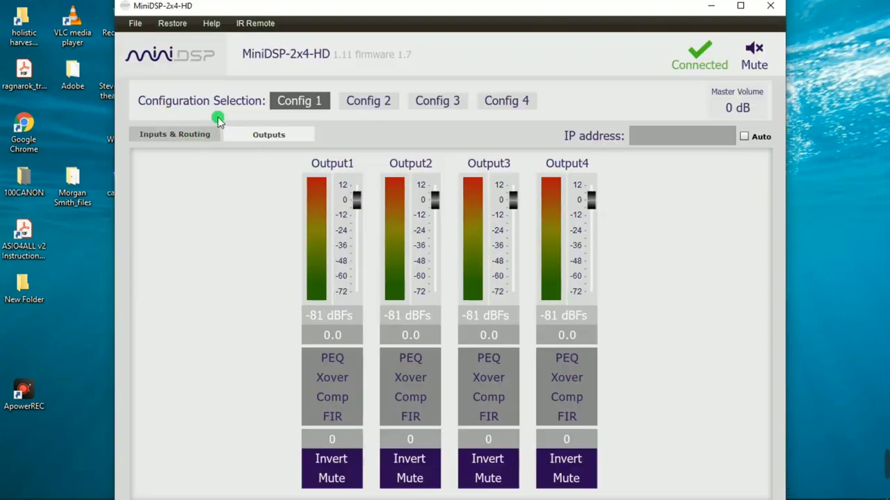
pyautogui.click(200, 133)
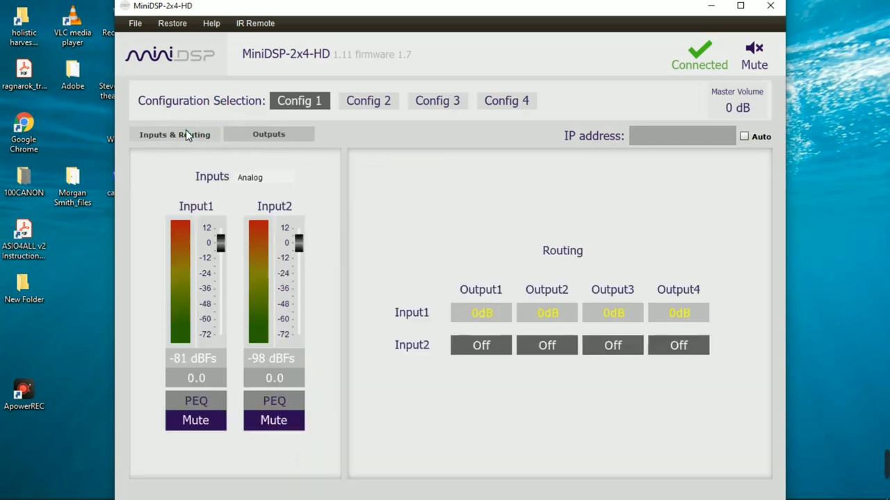
pyautogui.click(532, 312)
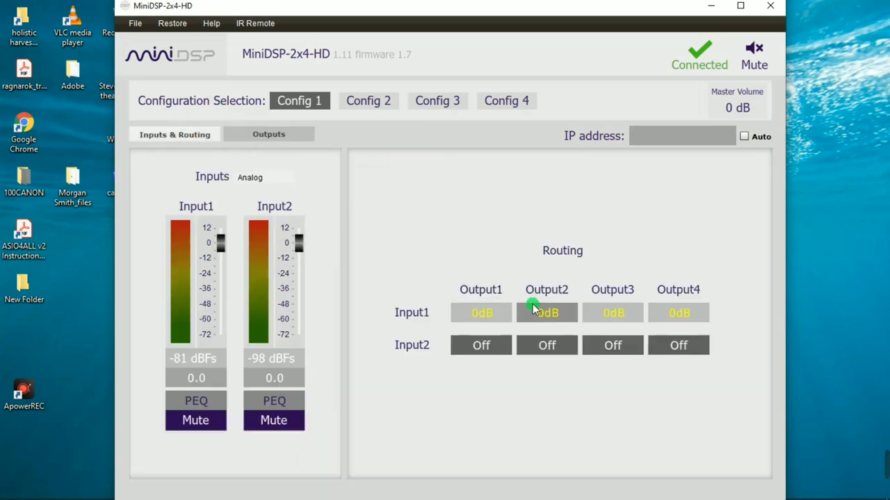
pyautogui.click(608, 314)
pyautogui.click(676, 309)
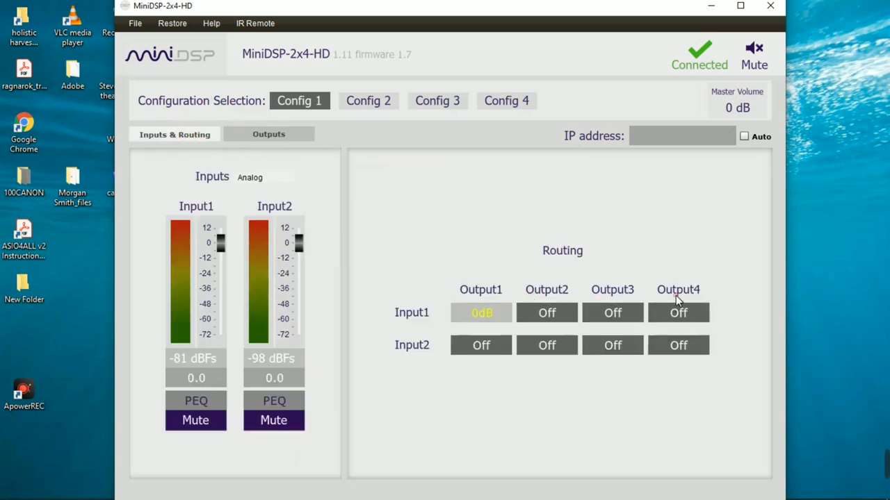
# Minimize MiniDSP-2x4-HD, switch to REW, and open a new measurement without calibrating the SPL reading.
pyautogui.click(710, 6)
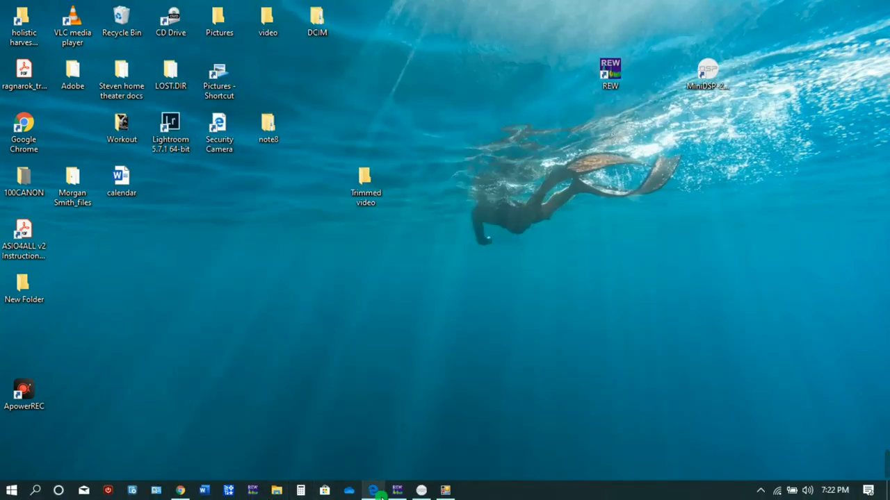
pyautogui.click(393, 490)
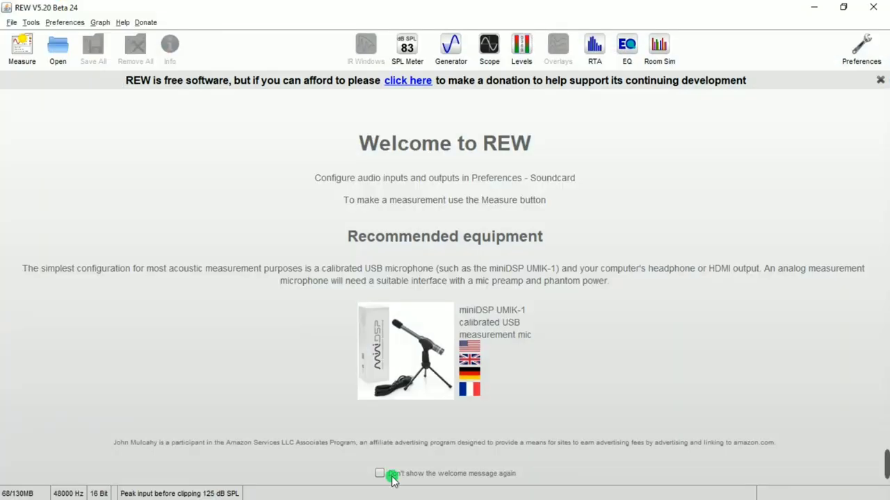
pyautogui.click(22, 55)
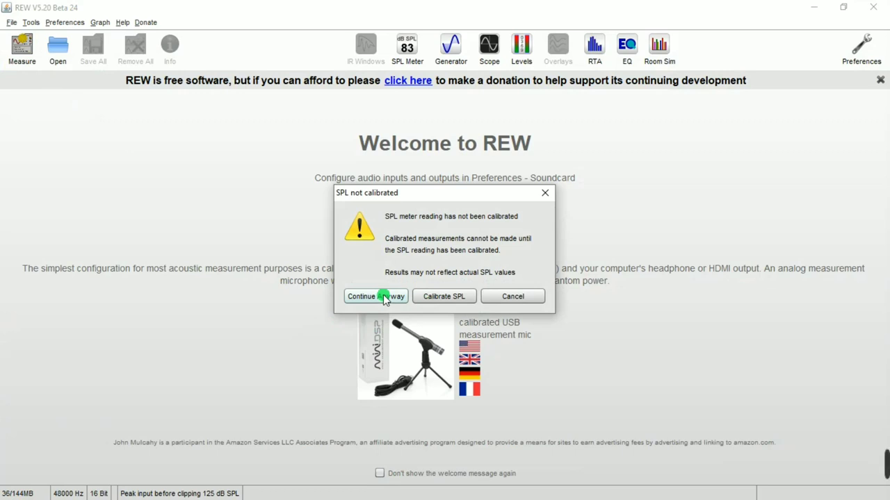
pyautogui.click(385, 299)
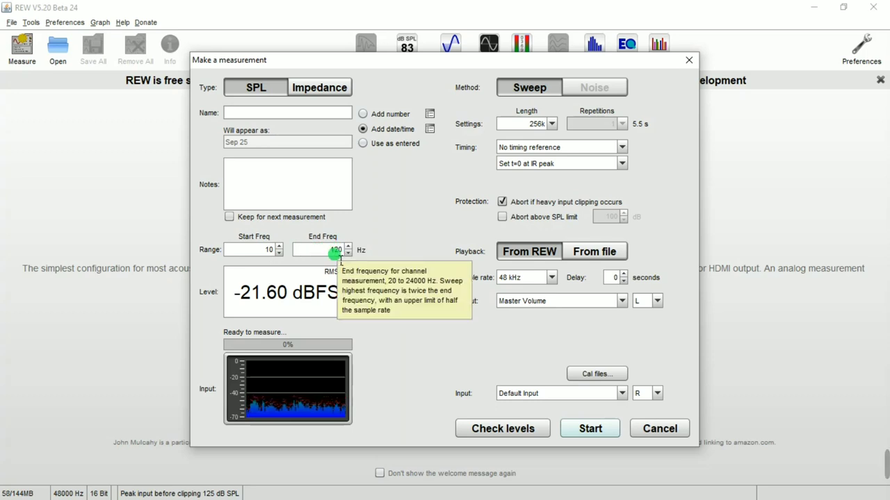
# Try a 512k sweep length, return it to 256k, and run the SPL sweep using MICROPHONE (Master Volume) as input.
pyautogui.click(550, 125)
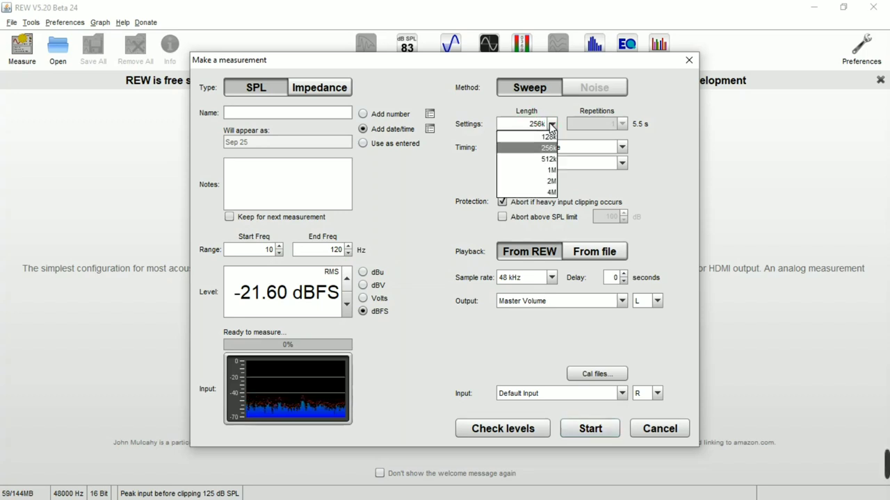
pyautogui.click(552, 164)
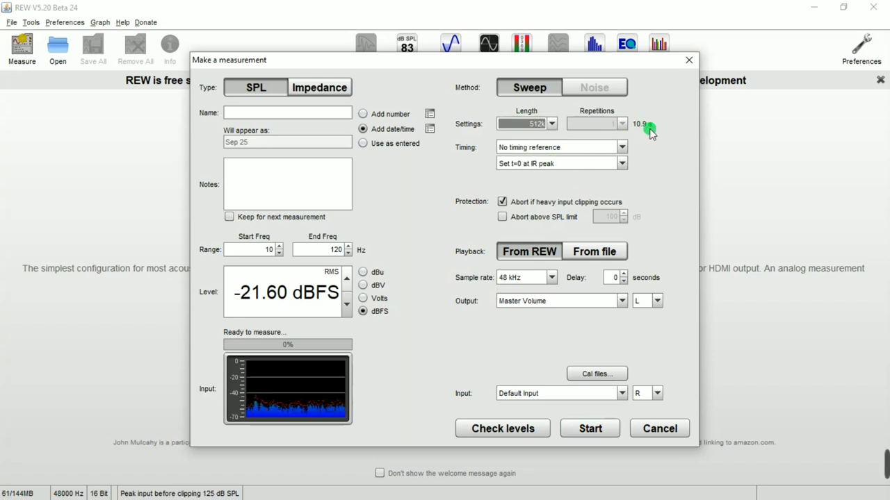
pyautogui.click(553, 124)
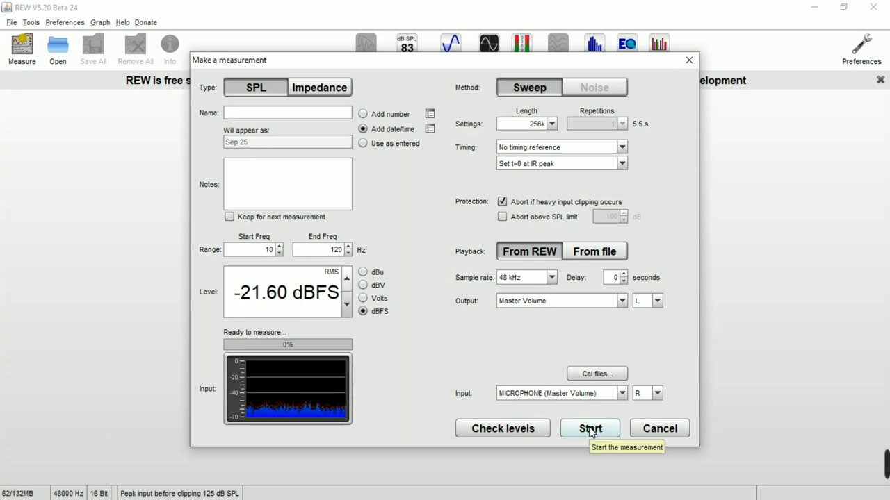
pyautogui.click(589, 429)
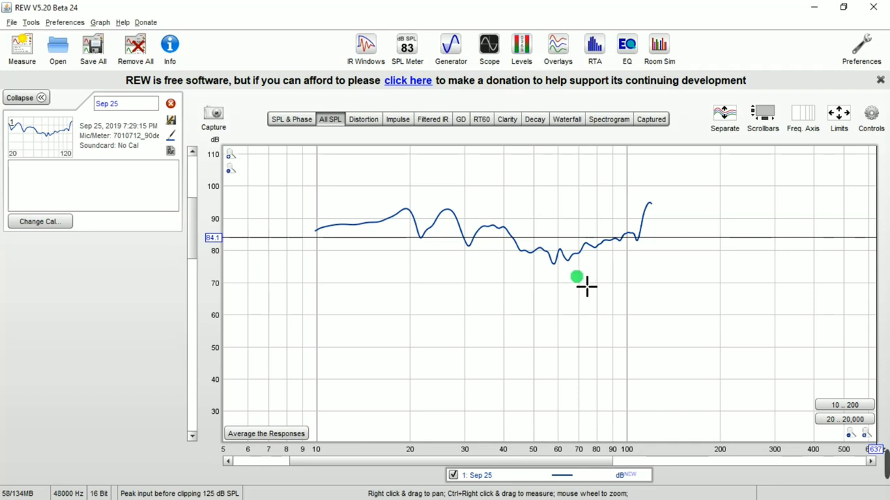
# Apply axis limits of 10 to 120 Hz and 50 to 100 dB to the All SPL graph.
pyautogui.click(839, 113)
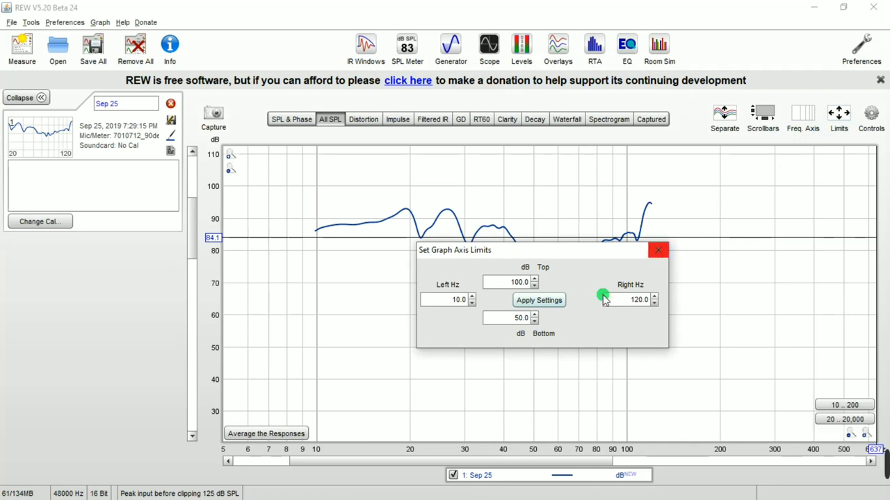
pyautogui.click(460, 306)
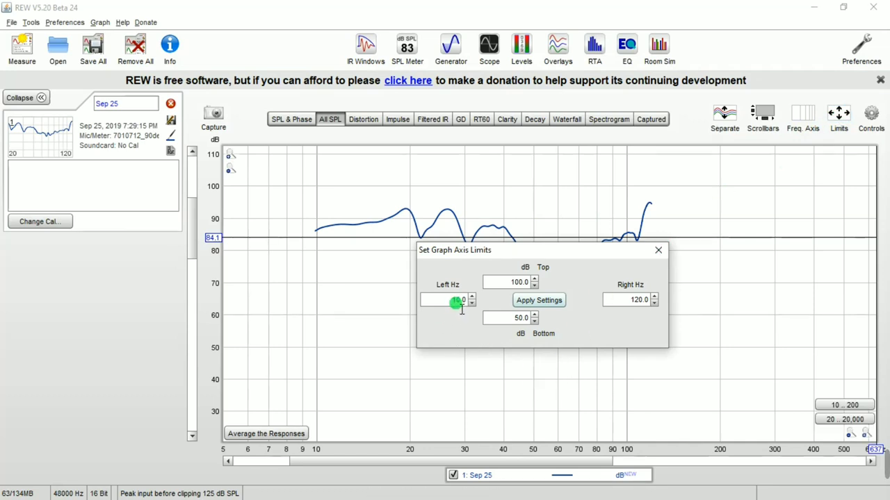
pyautogui.click(652, 299)
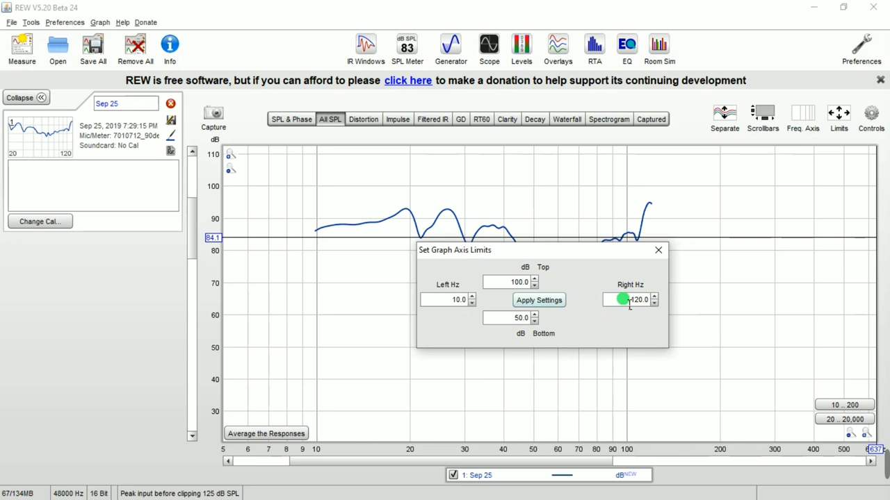
pyautogui.click(653, 303)
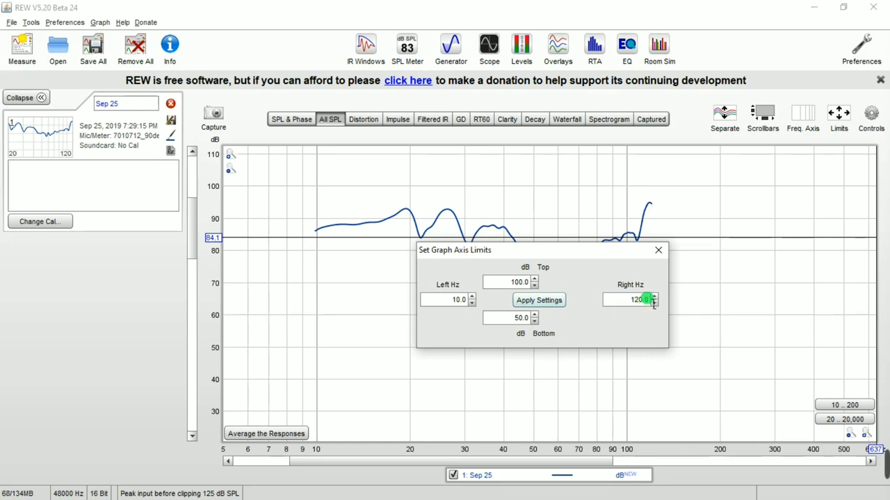
pyautogui.click(635, 300)
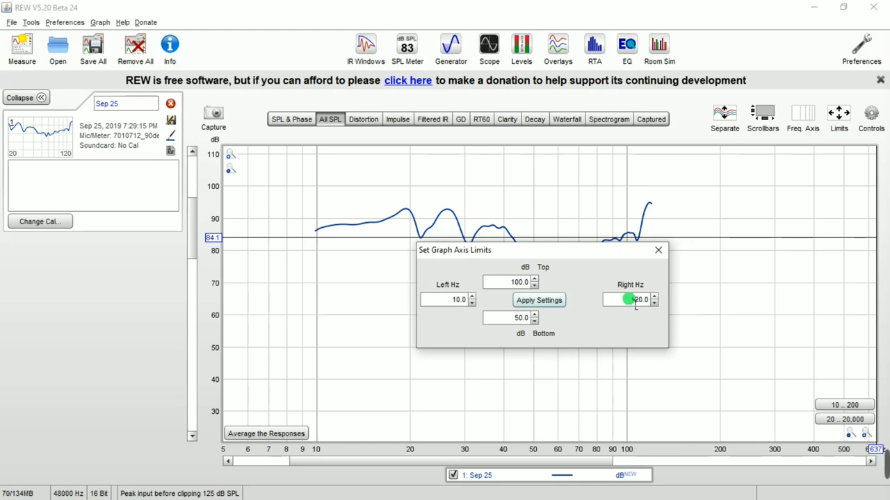
pyautogui.click(534, 301)
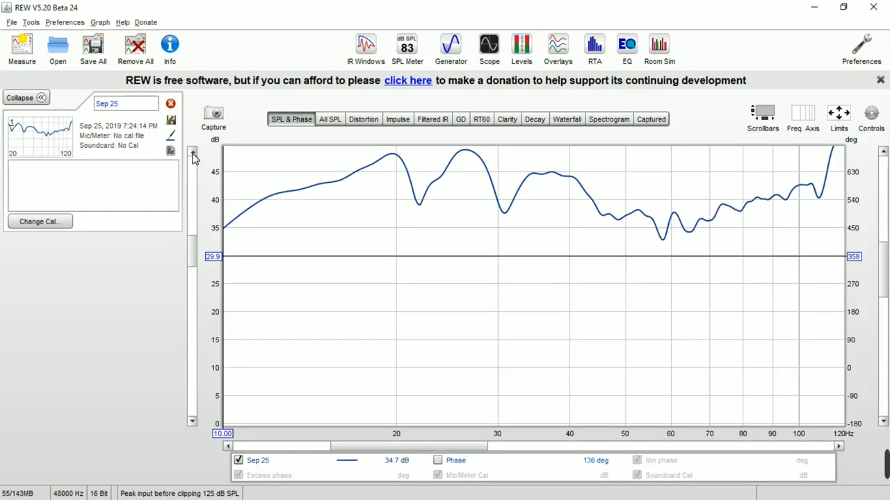
# Shift the SPL & Phase graph vertically to bring the whole response curve into view, and check the graph's axis limits.
pyautogui.click(192, 151)
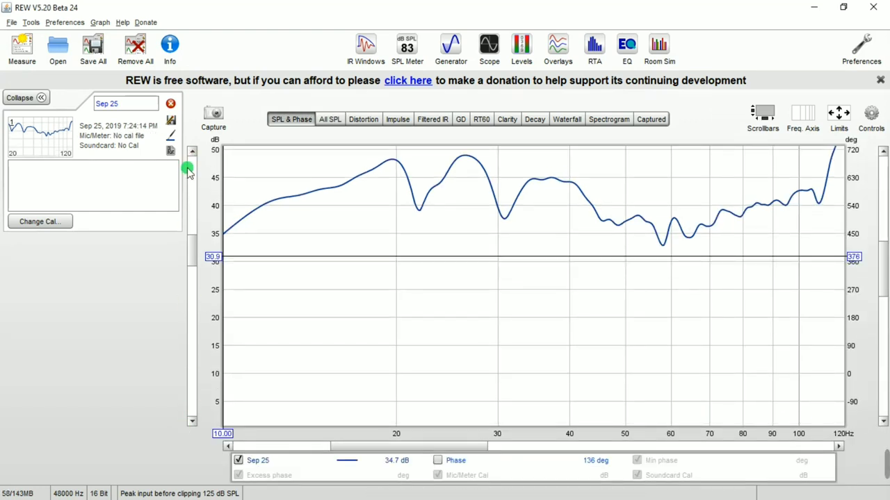
pyautogui.moveTo(194, 157); pyautogui.dragTo(197, 148)
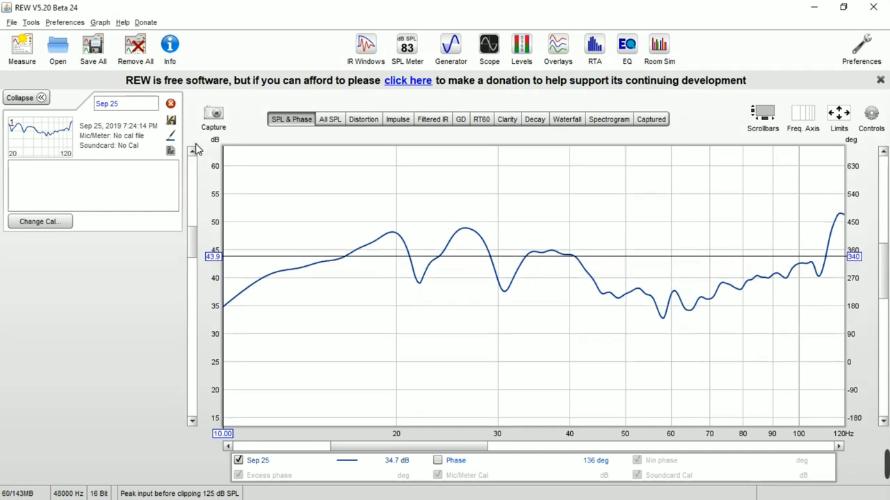
pyautogui.click(837, 115)
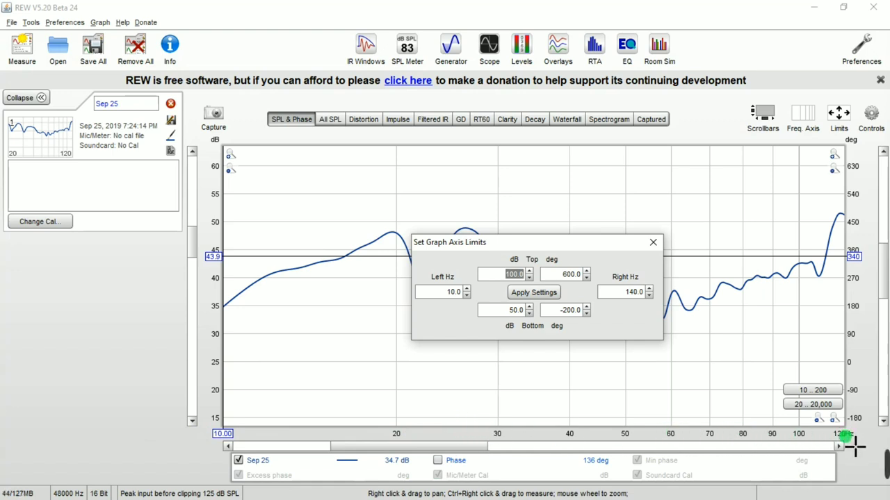
pyautogui.click(647, 246)
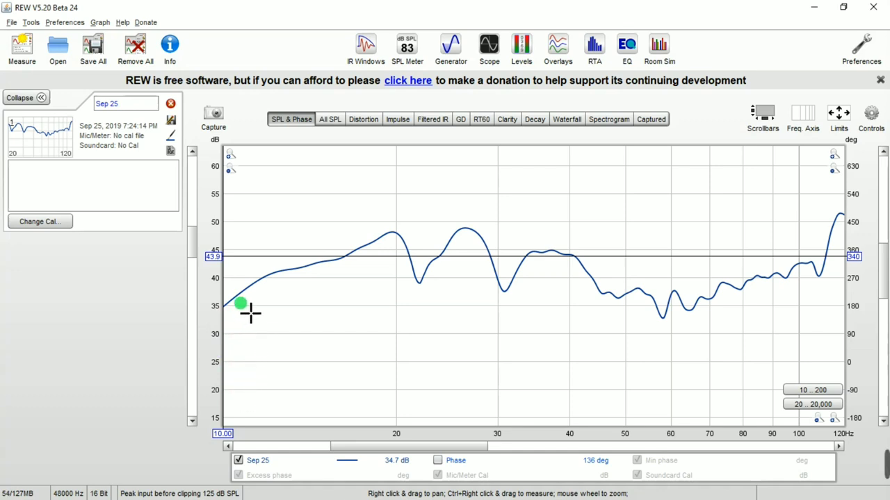
pyautogui.click(839, 114)
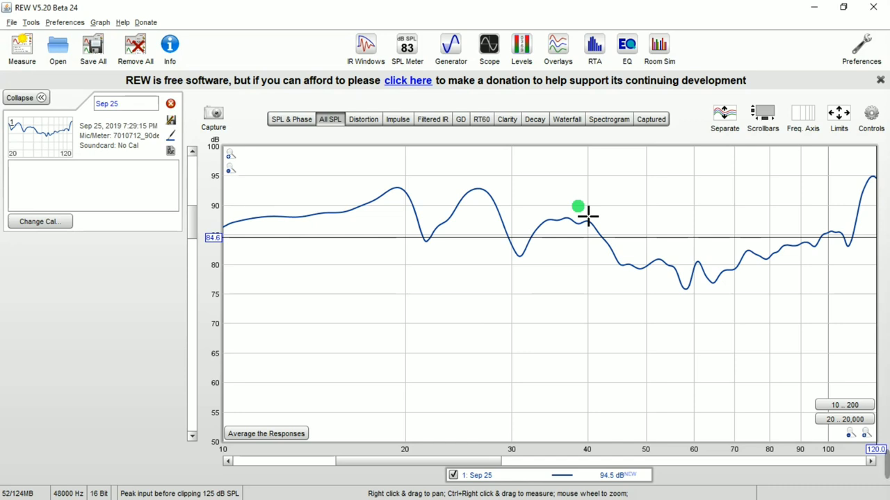
# Run three more 256k SPL sweep measurements over the 10 to 120 Hz range.
pyautogui.click(26, 49)
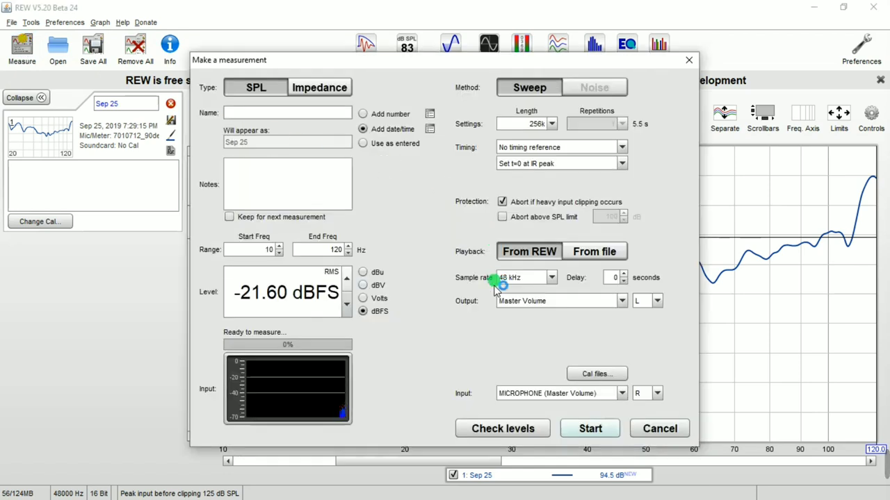
pyautogui.click(576, 429)
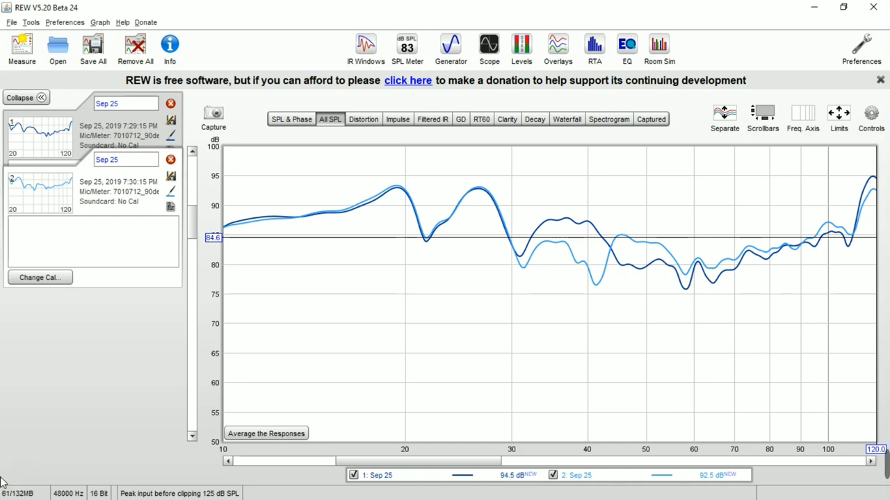
pyautogui.click(26, 55)
pyautogui.click(584, 426)
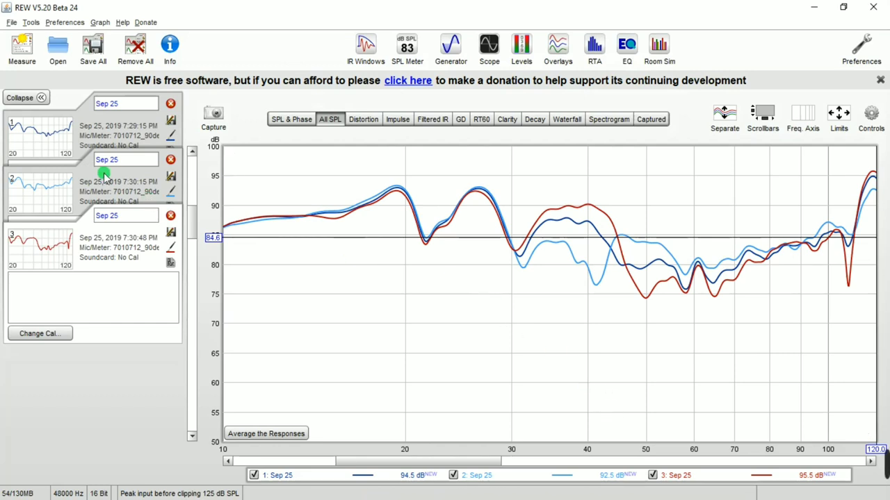
pyautogui.click(32, 64)
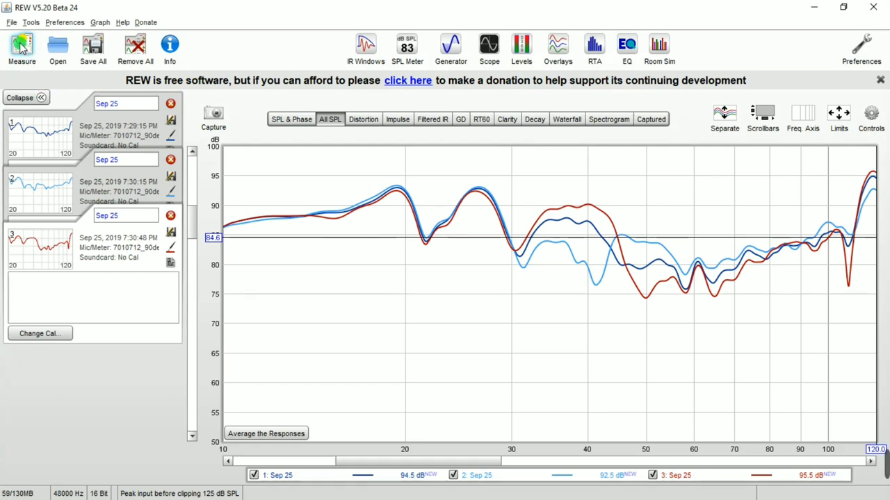
pyautogui.click(21, 45)
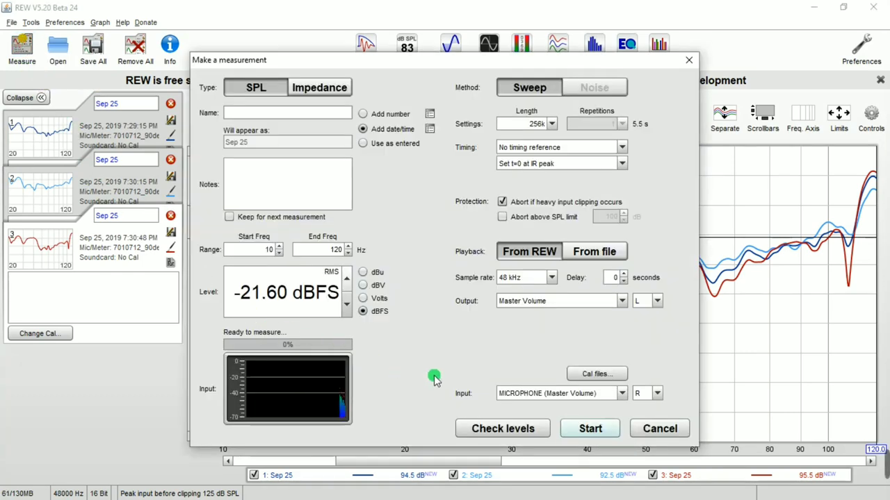
pyautogui.click(590, 429)
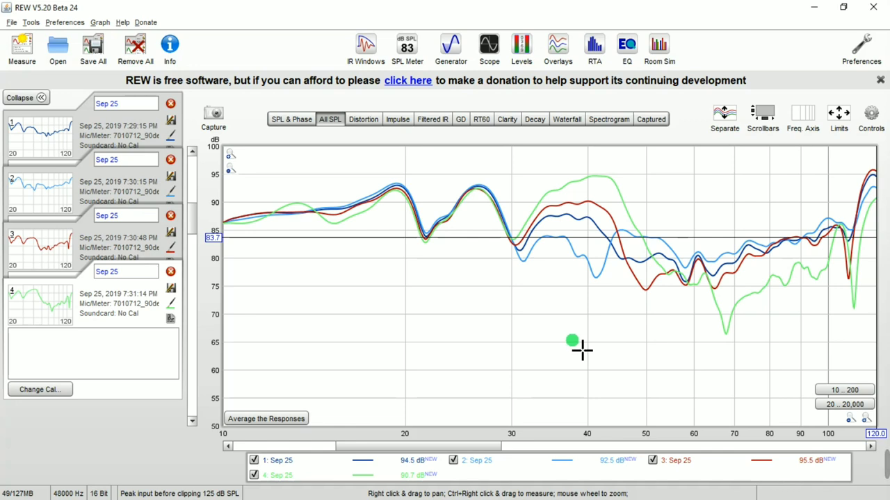
# Use the graph cursor to compare the fourth measurement's peak with the second measurement's dip near 42 Hz.
pyautogui.click(613, 186)
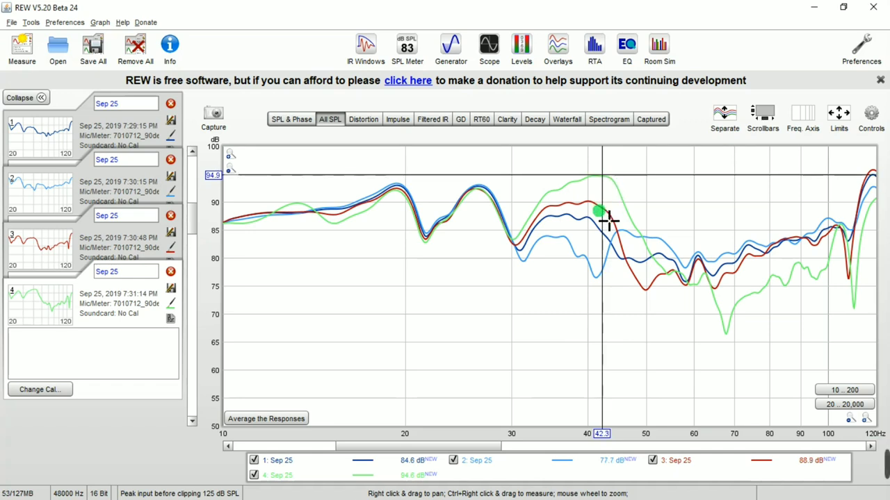
pyautogui.click(606, 289)
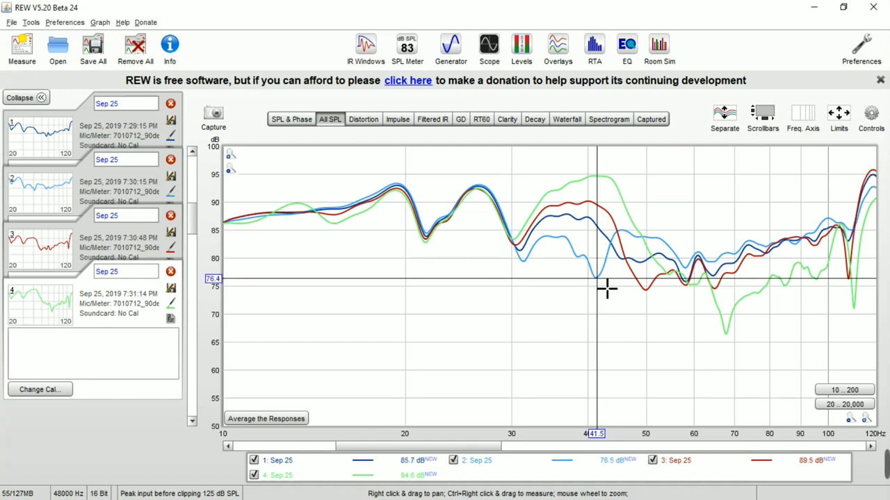
pyautogui.click(602, 175)
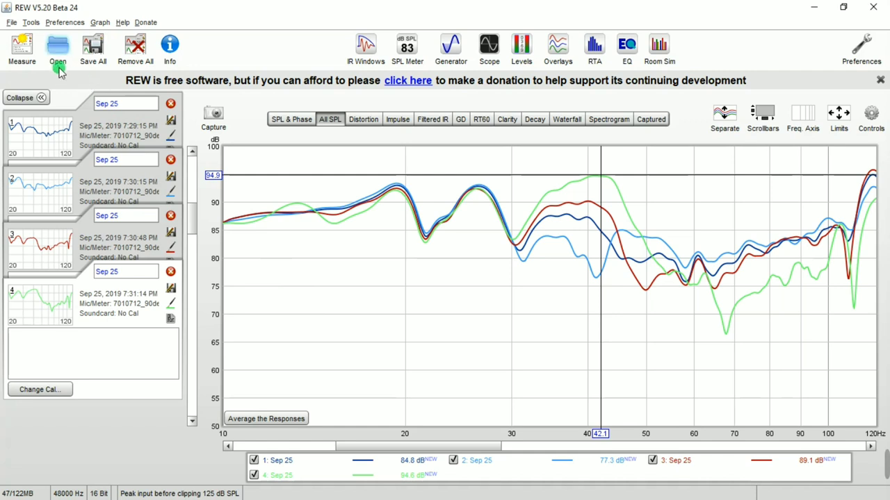
# Save all four measurements with the group note "1 sub sofa" under the file name "one sub sofa".
pyautogui.click(91, 48)
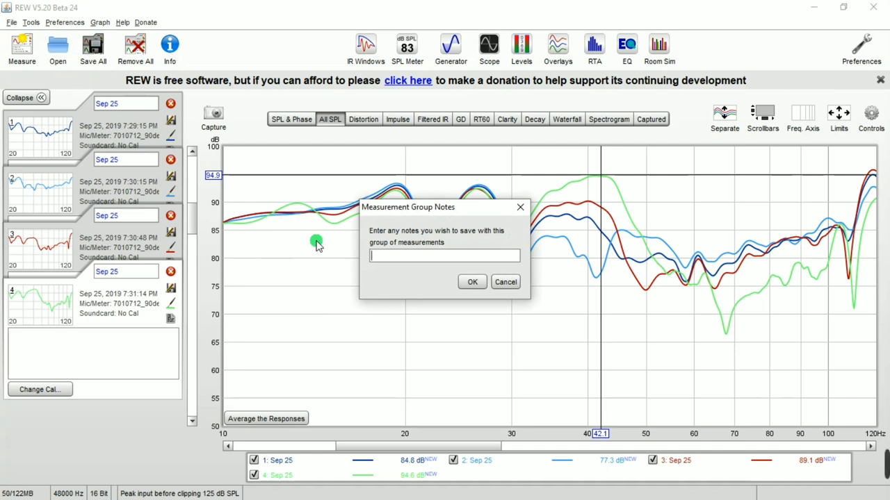
pyautogui.write('1 s')
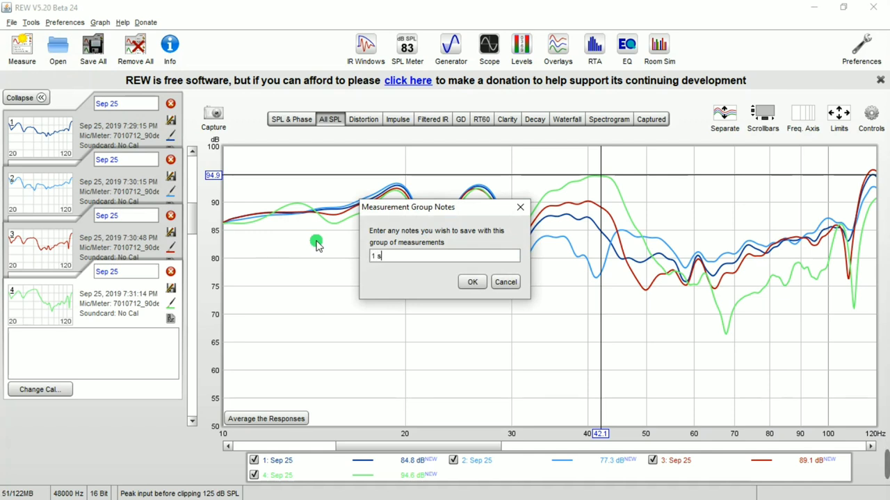
pyautogui.write('ub sofa')
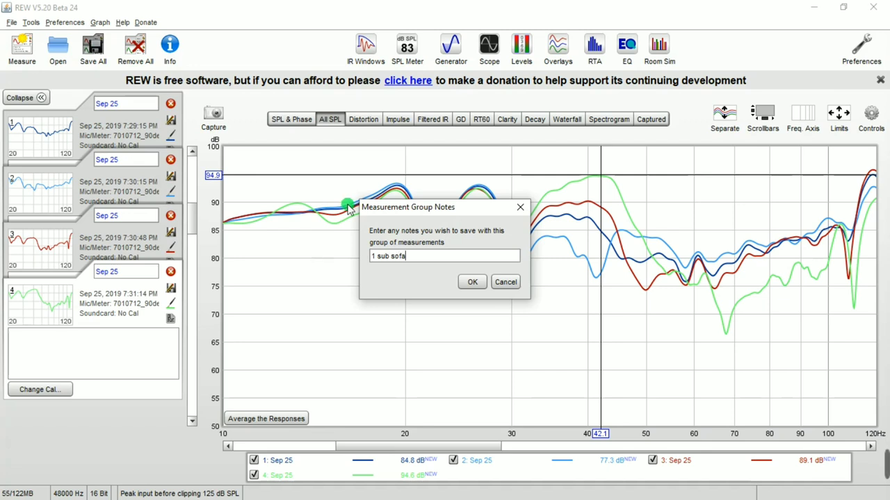
pyautogui.click(475, 284)
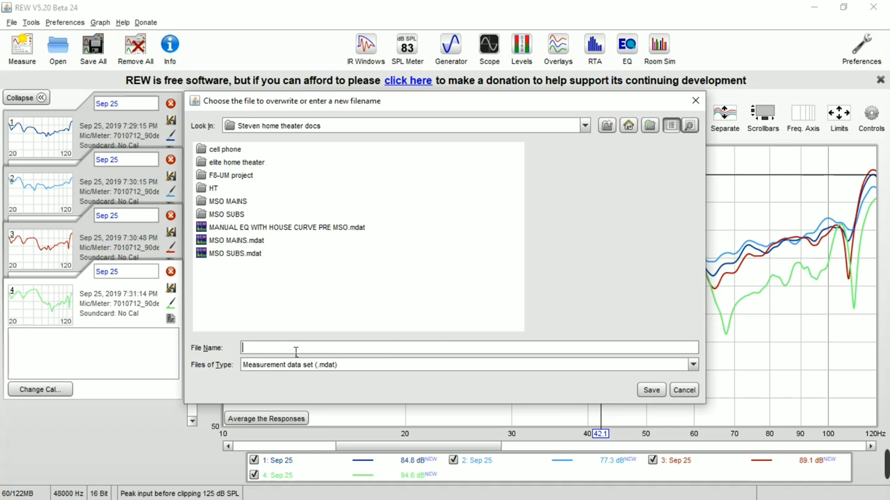
pyautogui.write('one sub')
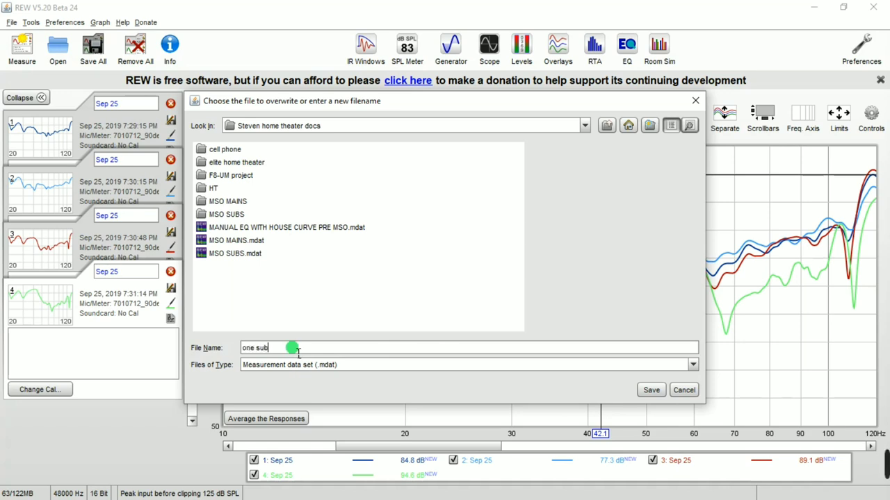
pyautogui.write(' sofa')
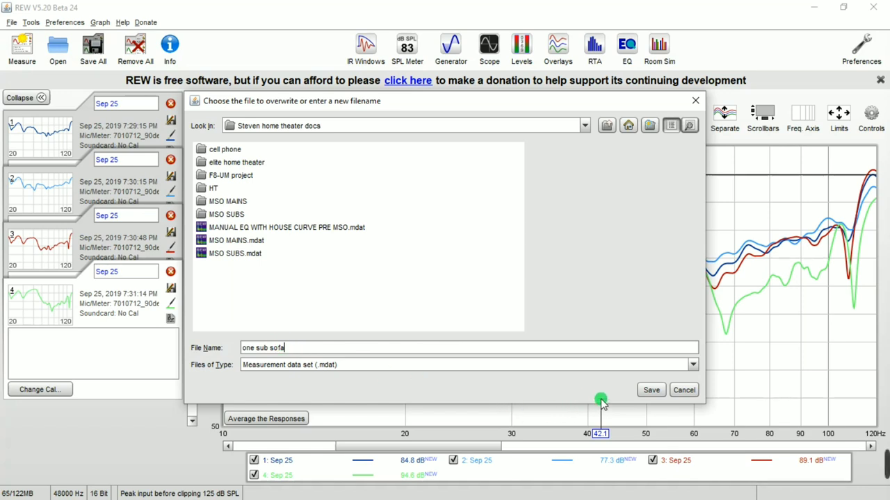
pyautogui.click(651, 390)
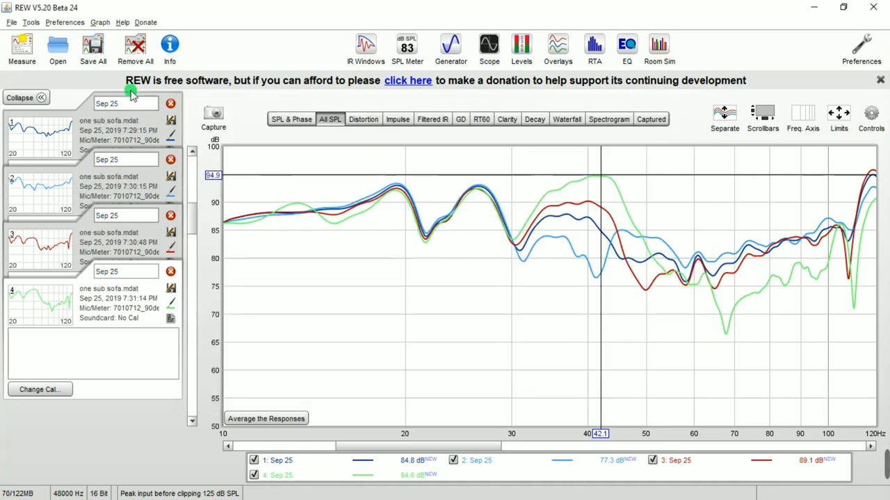
# Remove all loaded measurements and run a fresh 256k SPL sweep of the first subwoofer from 10 to 120 Hz.
pyautogui.click(136, 58)
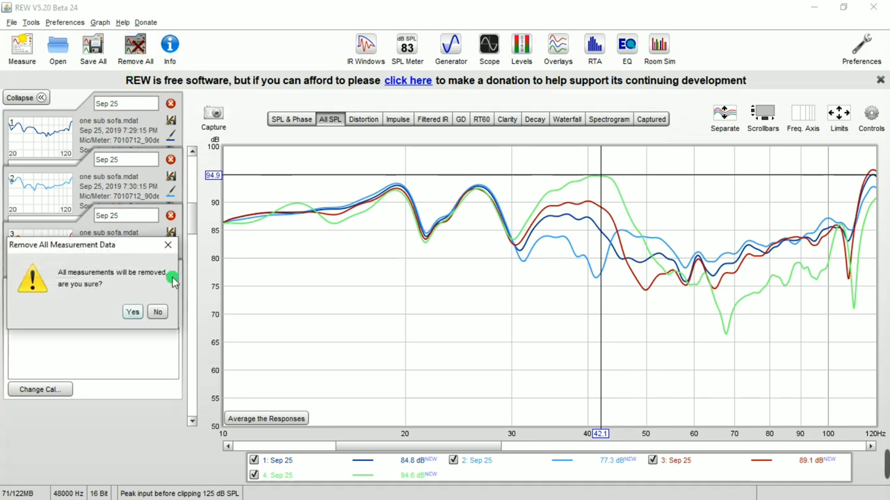
pyautogui.click(132, 313)
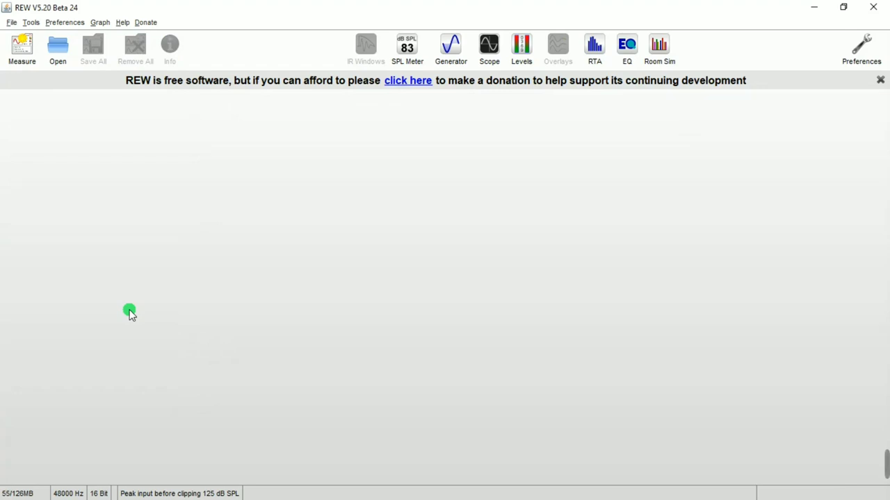
pyautogui.click(26, 50)
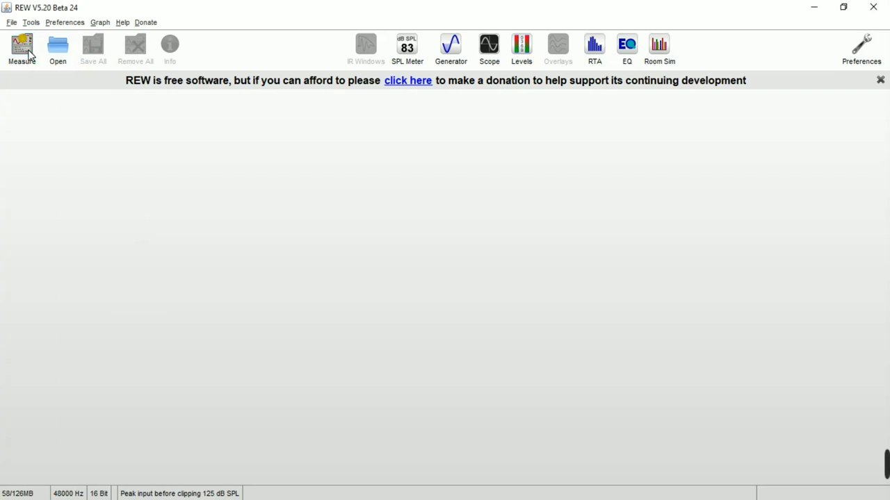
pyautogui.click(590, 427)
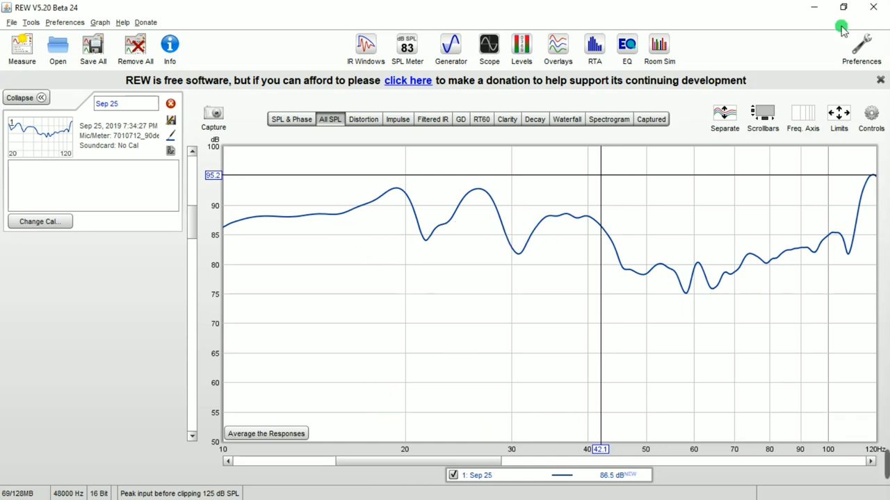
# Switch to MiniDSP-2x4-HD and route Input1 to Output4 at 0 dB, turning off its routing to Output1.
pyautogui.click(815, 10)
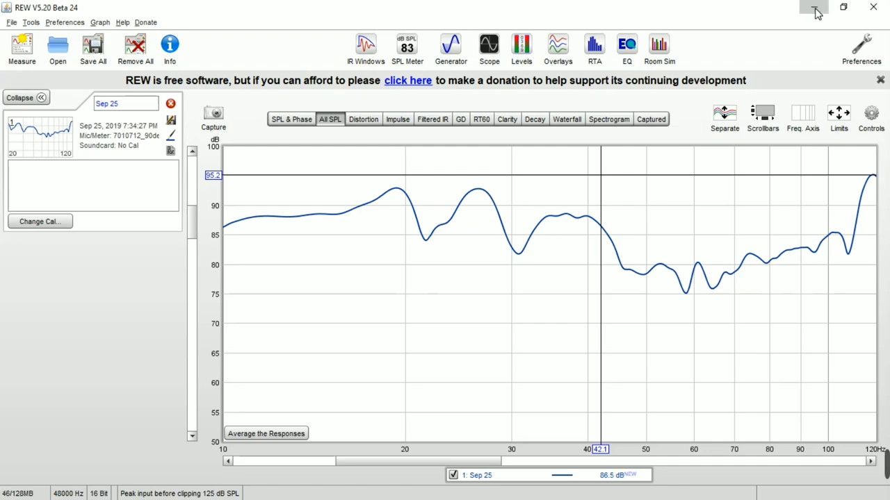
pyautogui.click(421, 491)
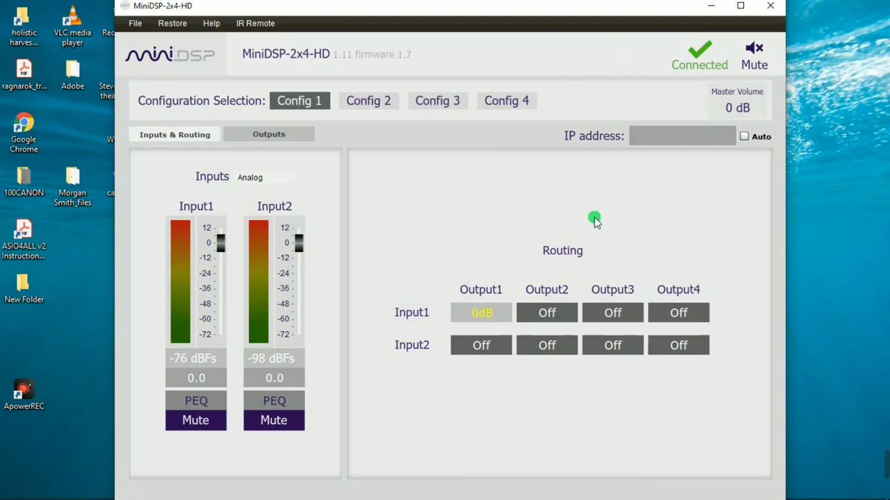
pyautogui.click(660, 318)
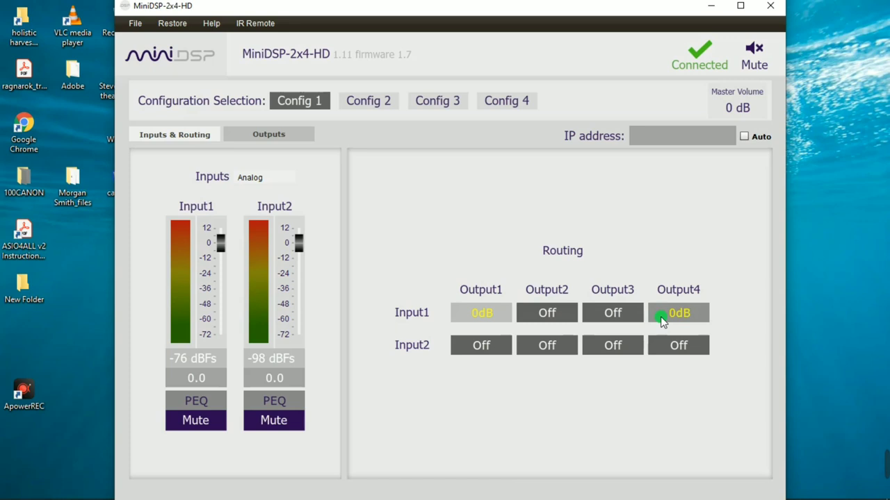
pyautogui.click(492, 310)
pyautogui.click(709, 6)
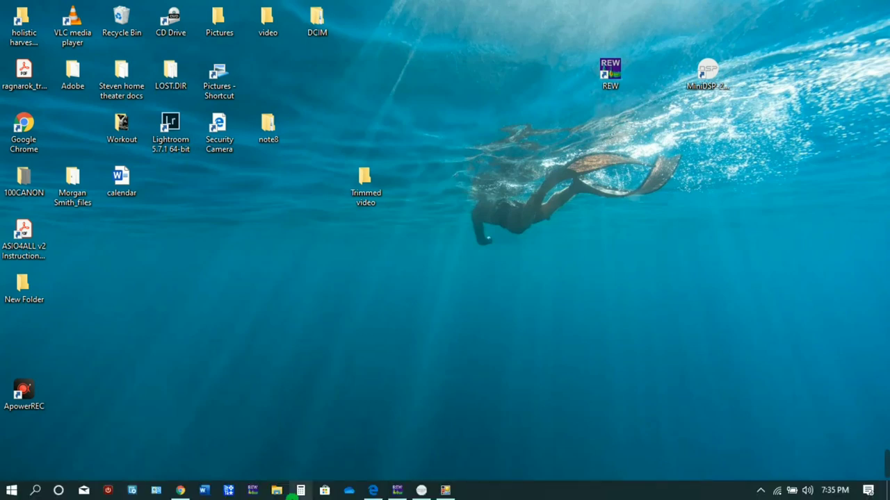
# Return to REW and run a 256k SPL sweep from 10 to 120 Hz for the subwoofer on Output4.
pyautogui.moveTo(397, 492)
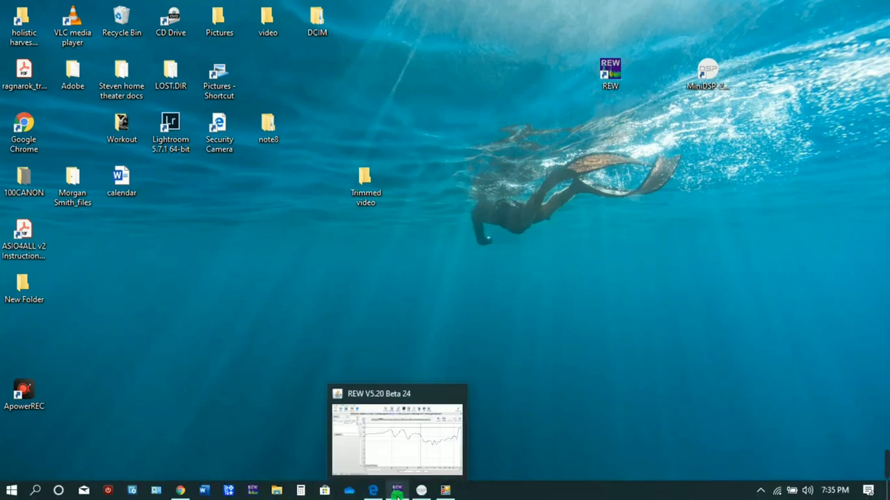
pyautogui.click(397, 492)
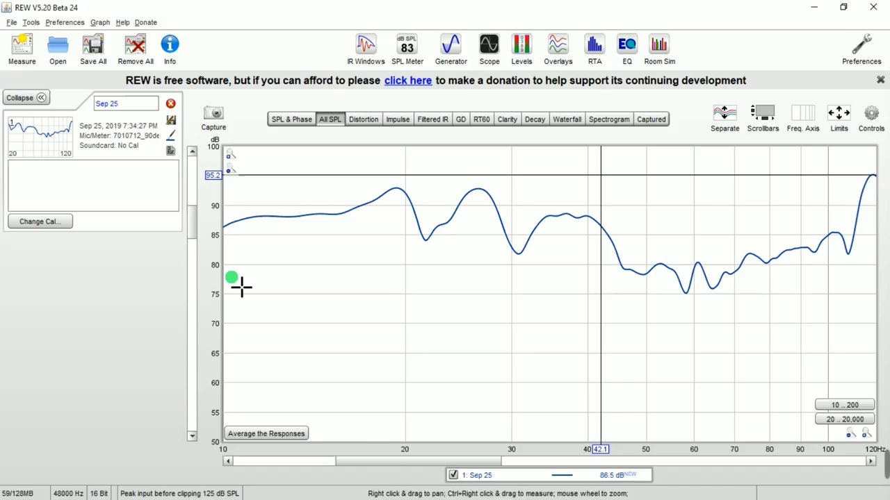
pyautogui.click(33, 62)
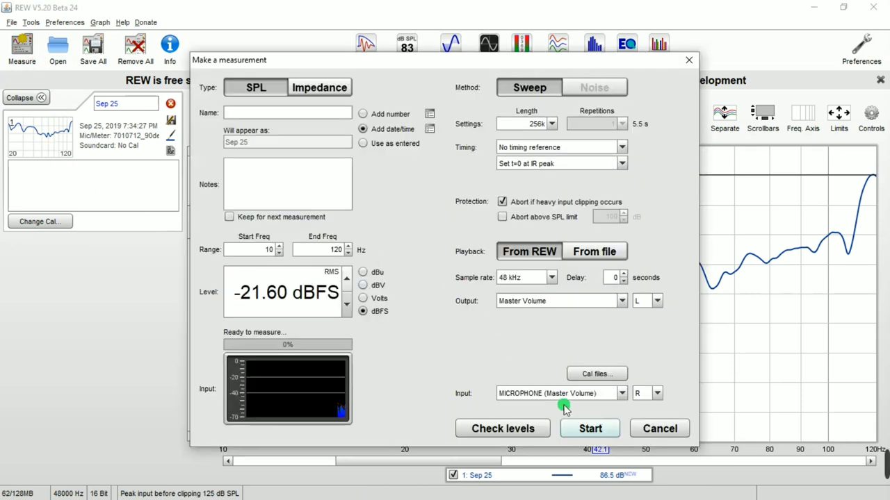
pyautogui.click(576, 428)
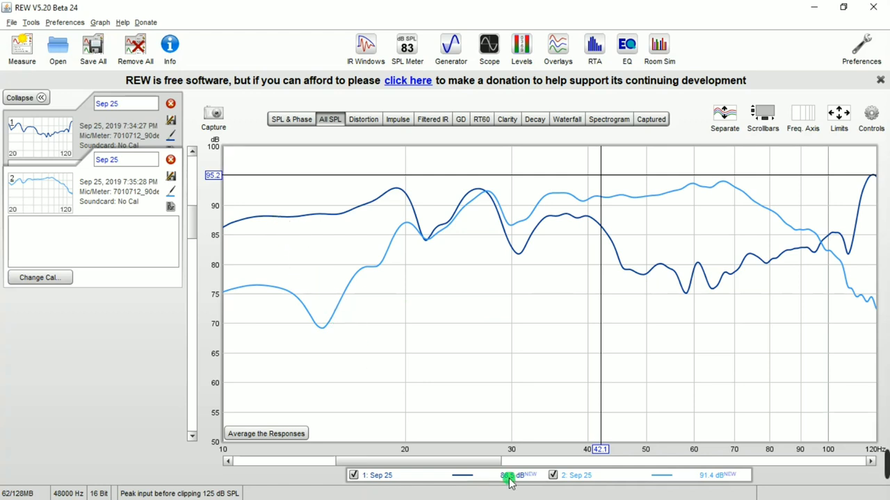
# Switch to MiniDSP-2x4-HD and enable Input1 to Output1 at 0 dB alongside Output4, then bring REW back into view.
pyautogui.moveTo(461, 483)
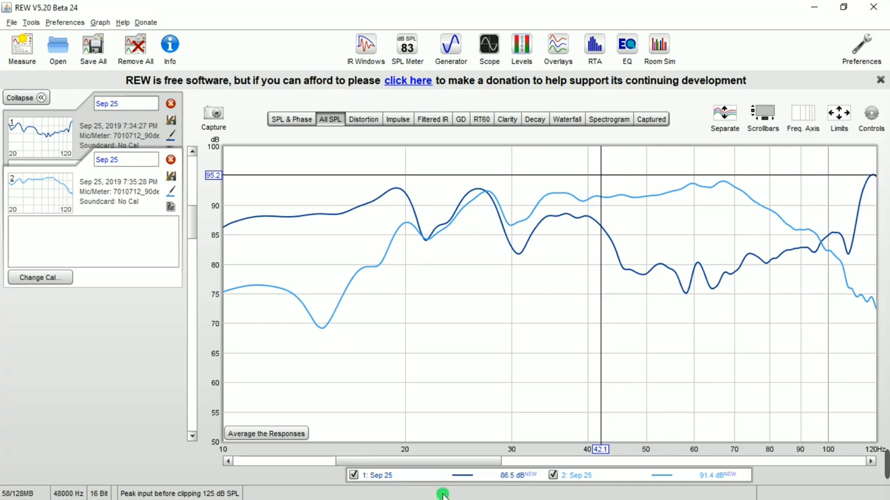
pyautogui.click(814, 7)
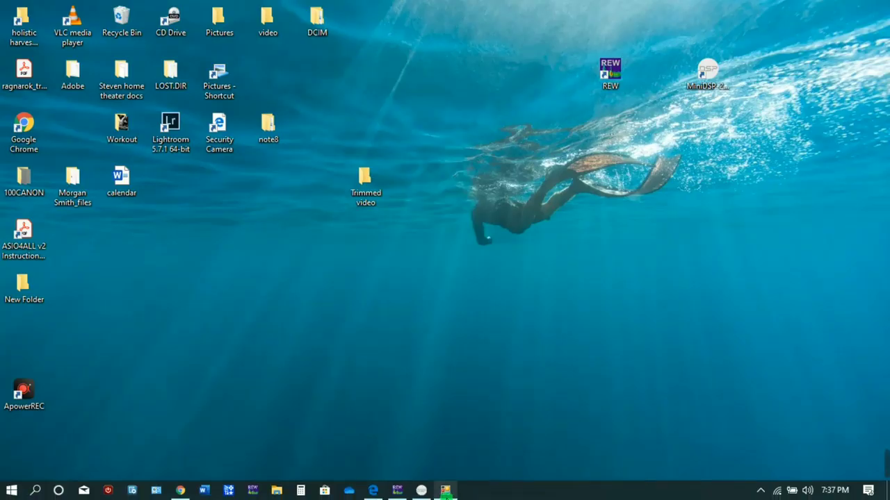
pyautogui.click(422, 490)
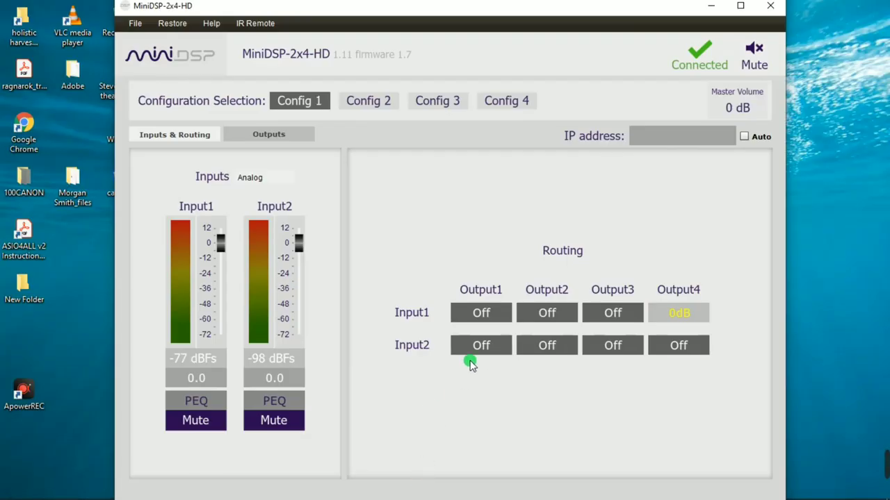
pyautogui.click(482, 314)
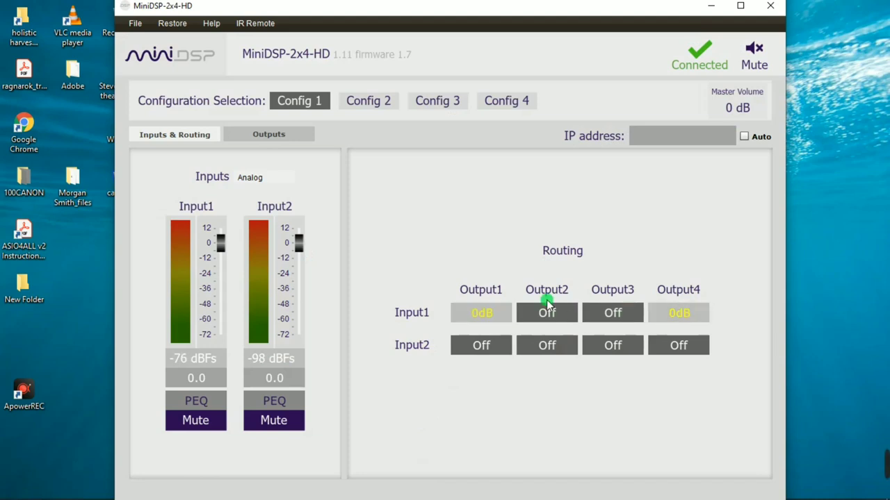
pyautogui.click(475, 328)
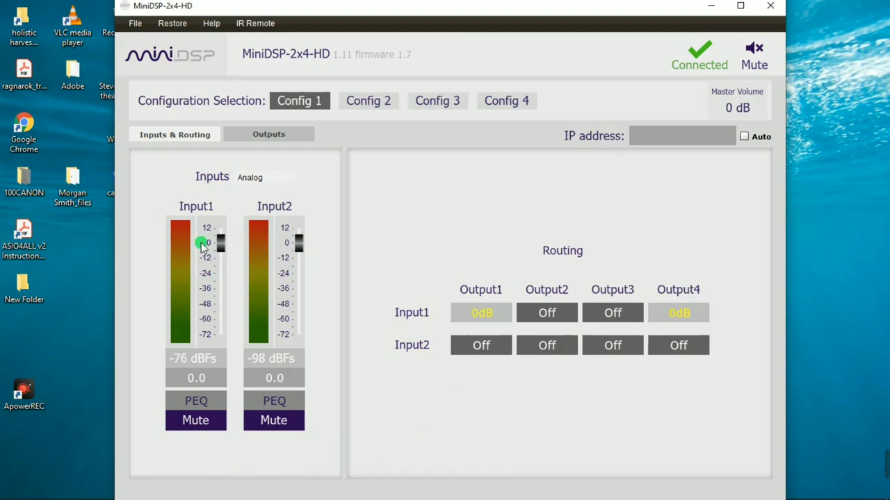
pyautogui.moveTo(417, 10); pyautogui.dragTo(576, 8)
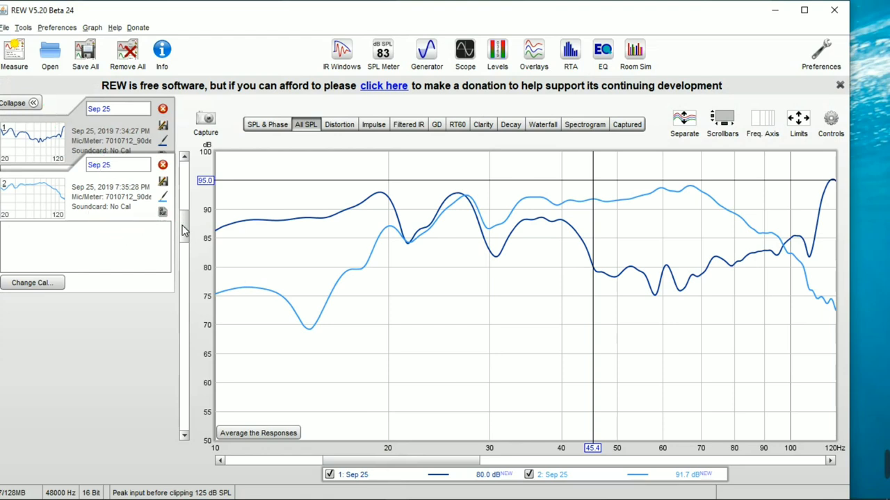
# Apply axis limits of 10 to 120 Hz and 50 to 100 dB to the SPL & Phase graph.
pyautogui.scroll(5, 184, 232)
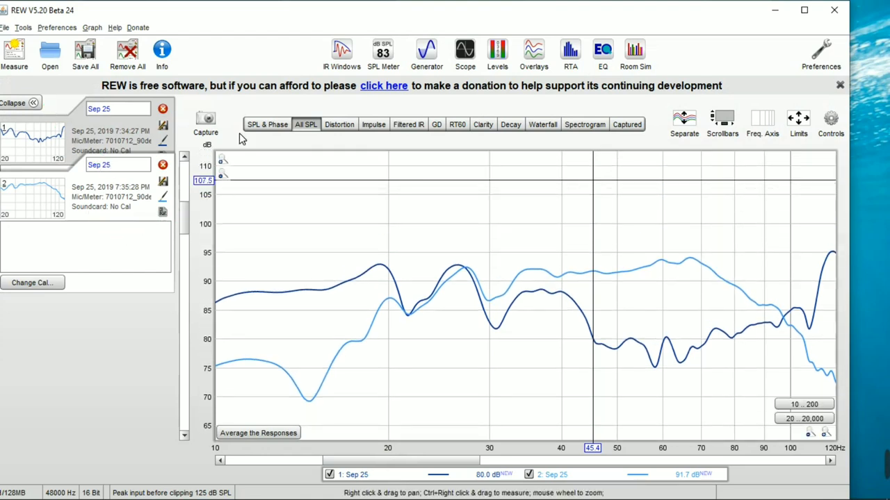
pyautogui.click(257, 112)
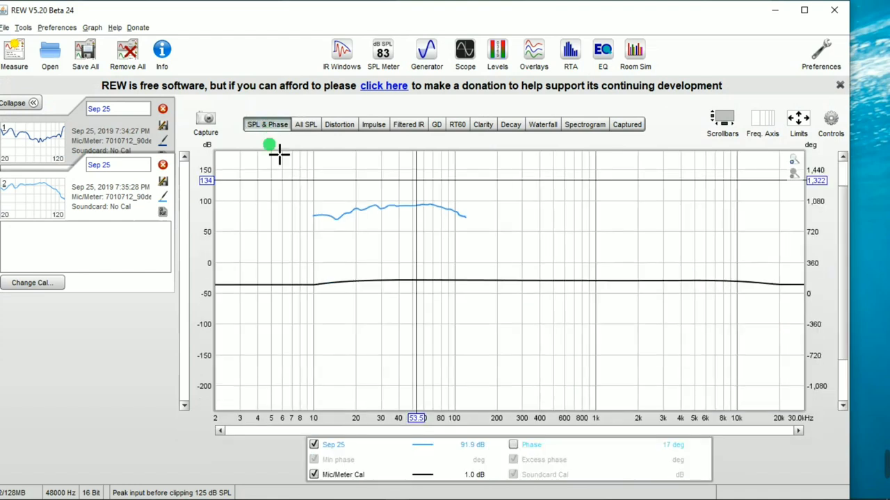
pyautogui.click(798, 121)
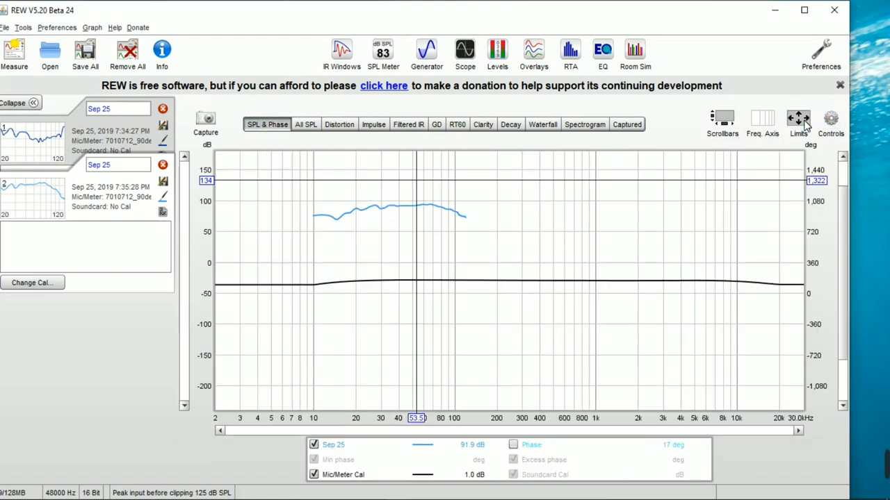
pyautogui.click(508, 289)
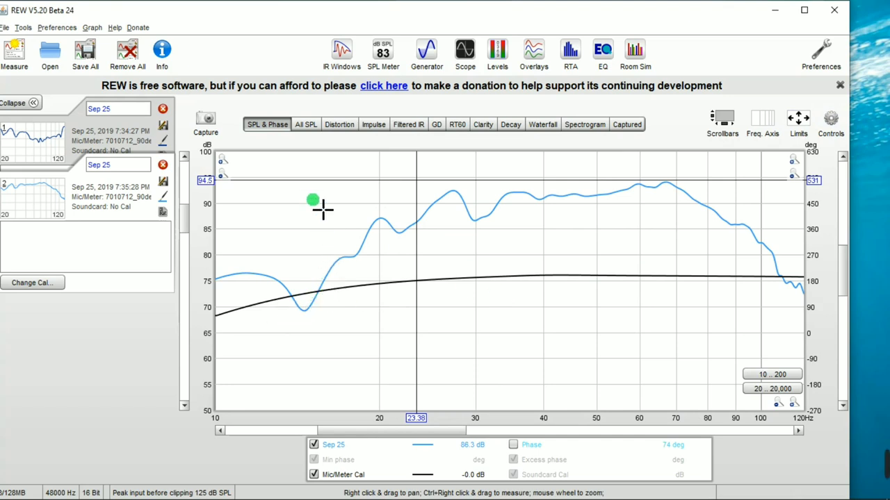
# Return to the All SPL graph and run a 256k sweep from 10 to 120 Hz with both subwoofers playing.
pyautogui.click(306, 125)
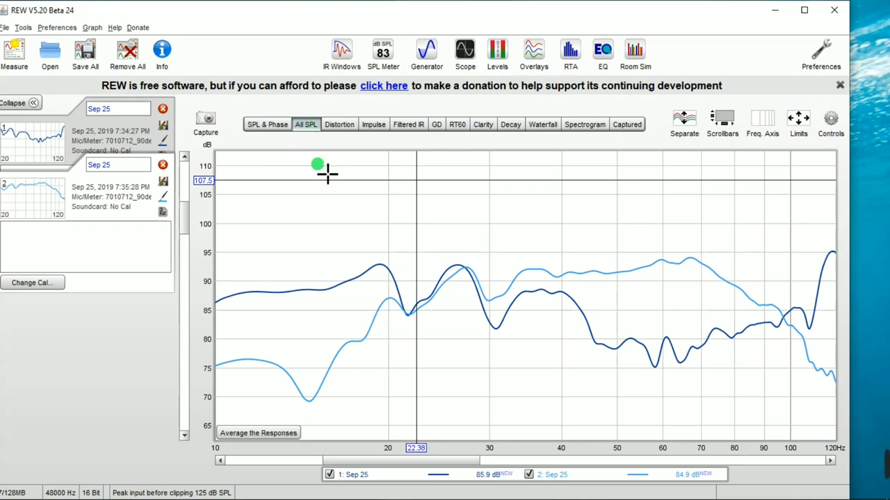
pyautogui.click(21, 68)
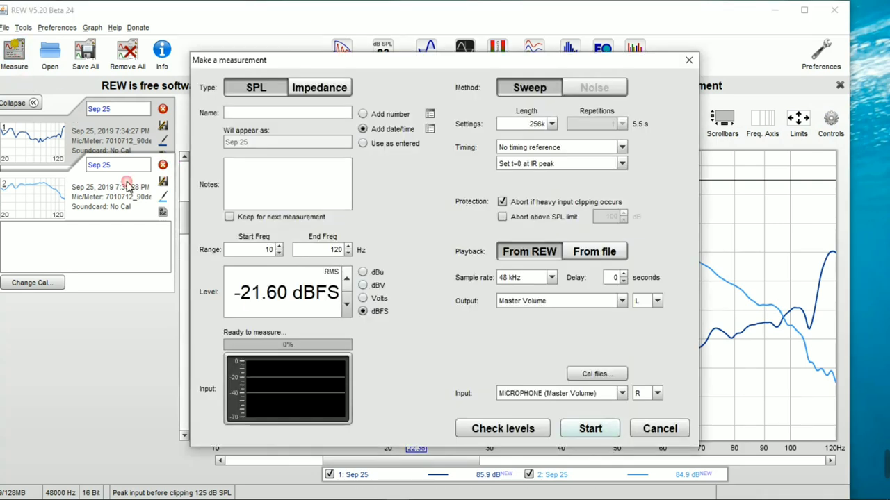
pyautogui.click(579, 432)
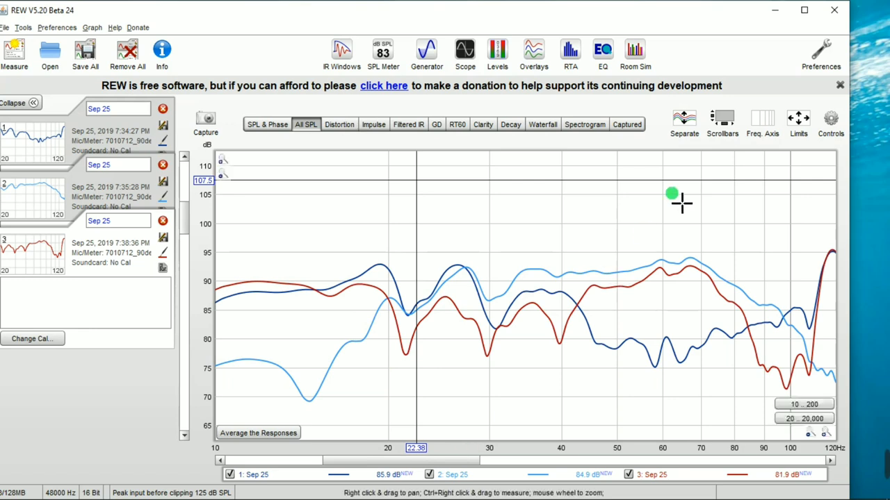
# Switch from REW to MiniDSP-2x4-HD, connect it to the device, and minimize the Bridge status window.
pyautogui.click(771, 14)
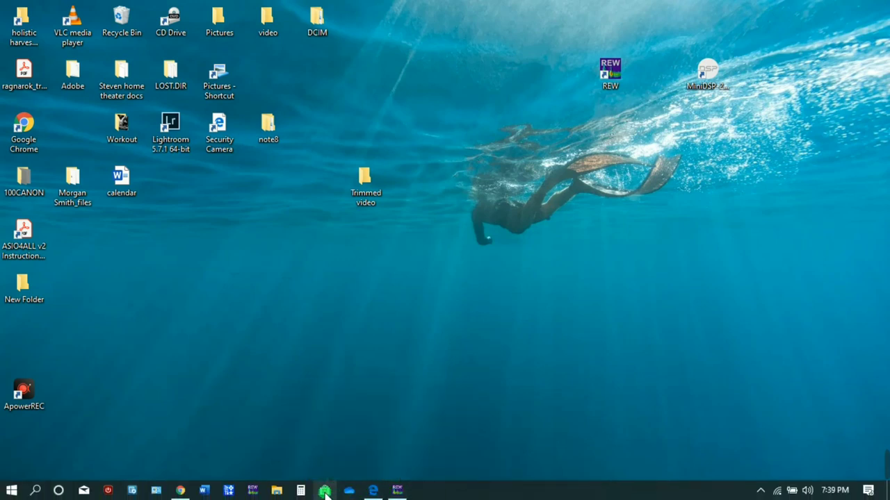
pyautogui.moveTo(384, 496)
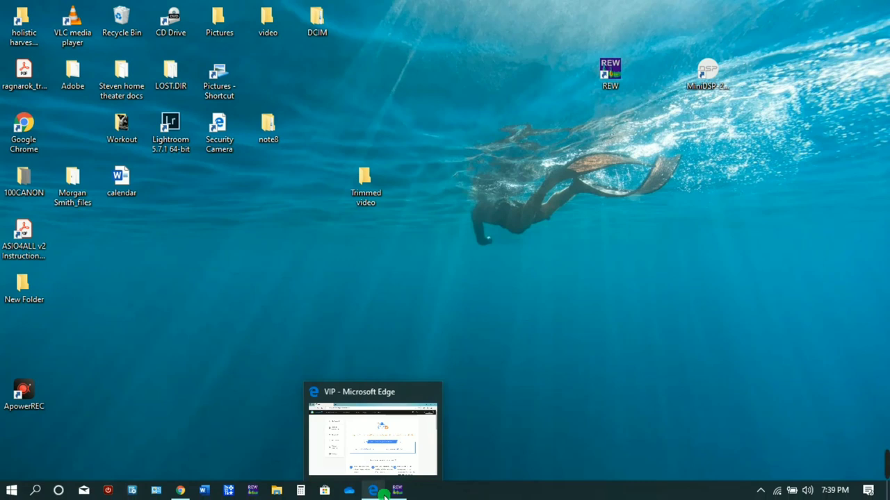
pyautogui.click(701, 78)
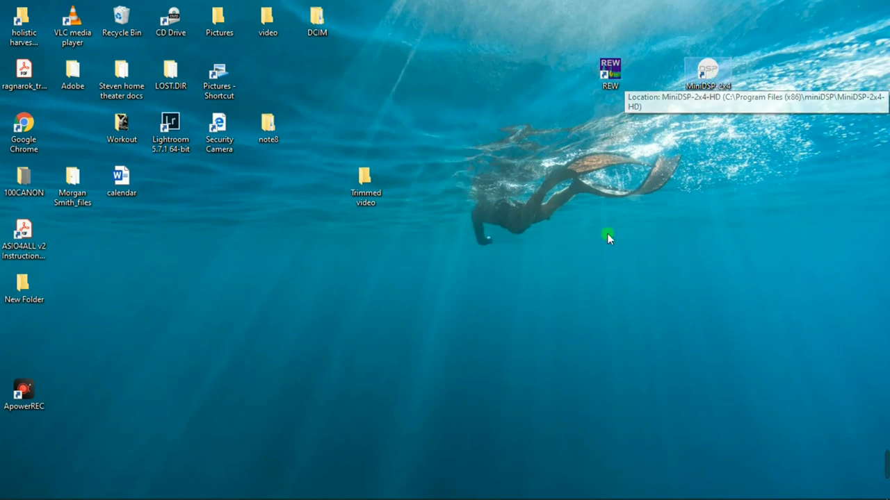
pyautogui.moveTo(545, 492)
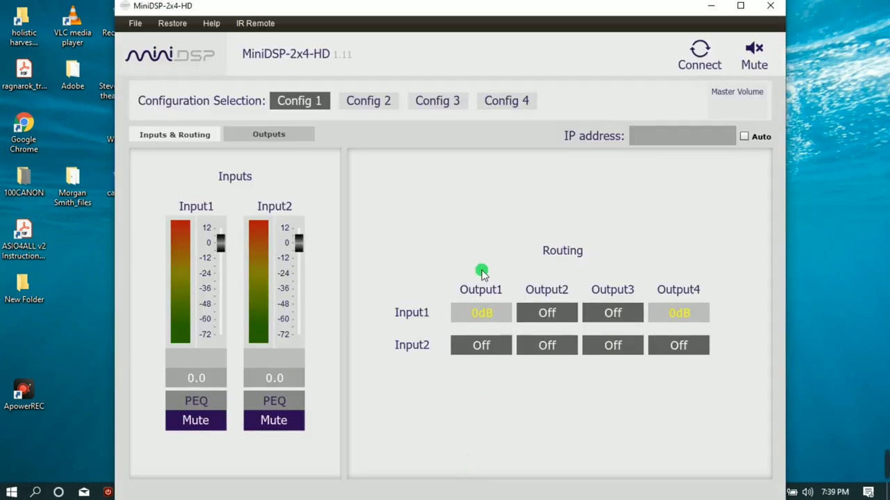
pyautogui.click(699, 54)
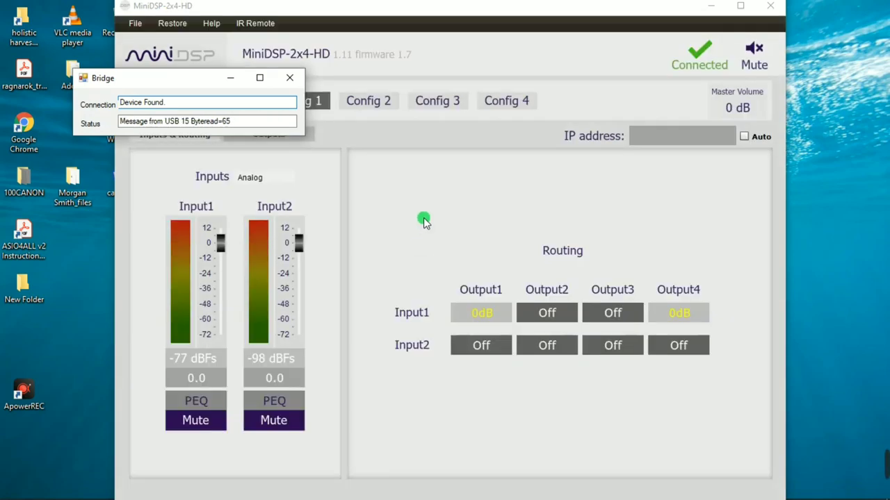
pyautogui.click(424, 221)
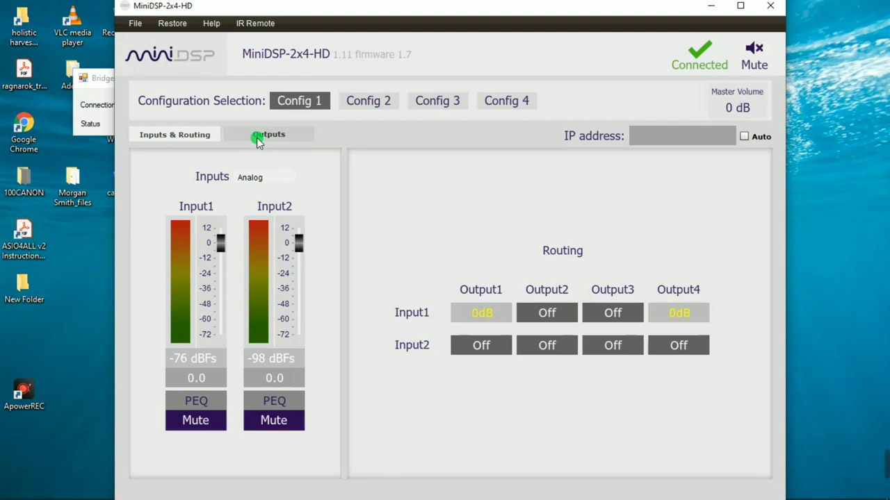
pyautogui.click(90, 77)
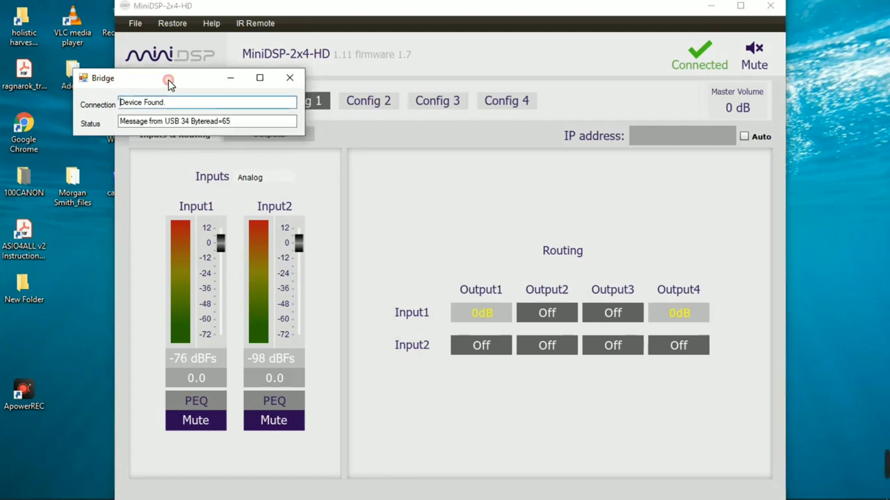
pyautogui.click(221, 78)
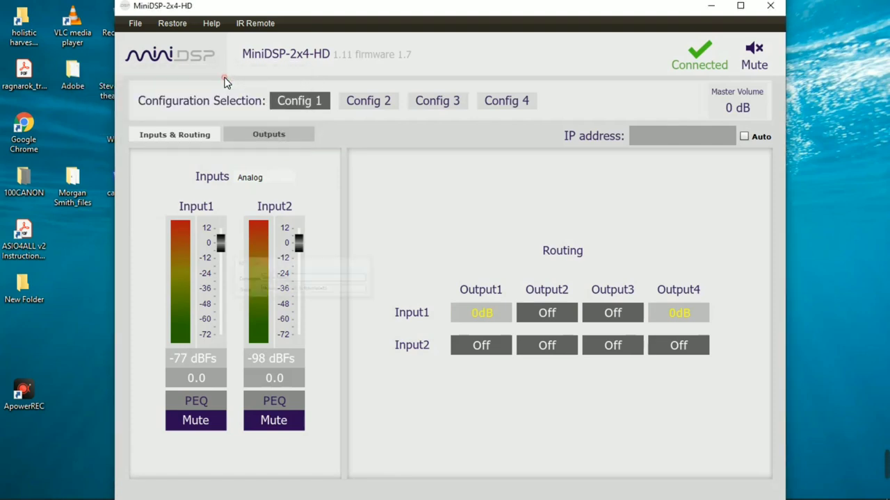
# Set the Output4 delay to 5 in the output settings, then minimize the MiniDSP-2x4-HD window.
pyautogui.click(277, 136)
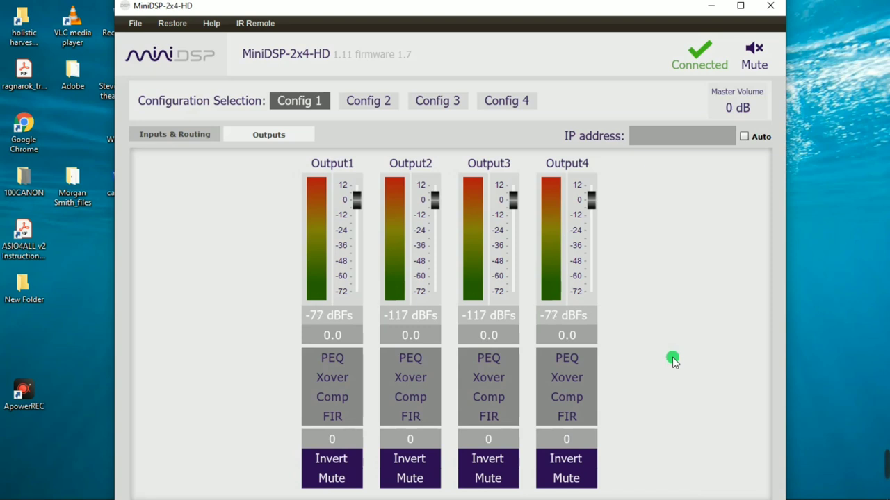
pyautogui.click(571, 439)
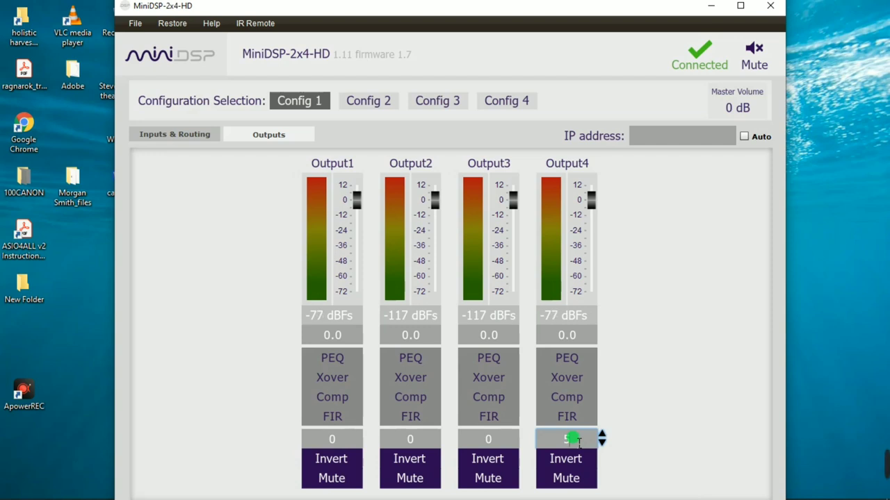
pyautogui.click(576, 456)
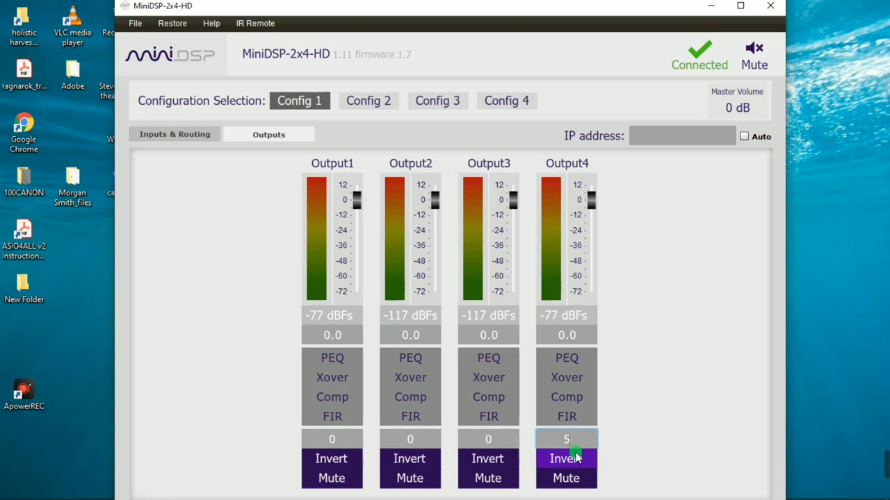
pyautogui.click(580, 439)
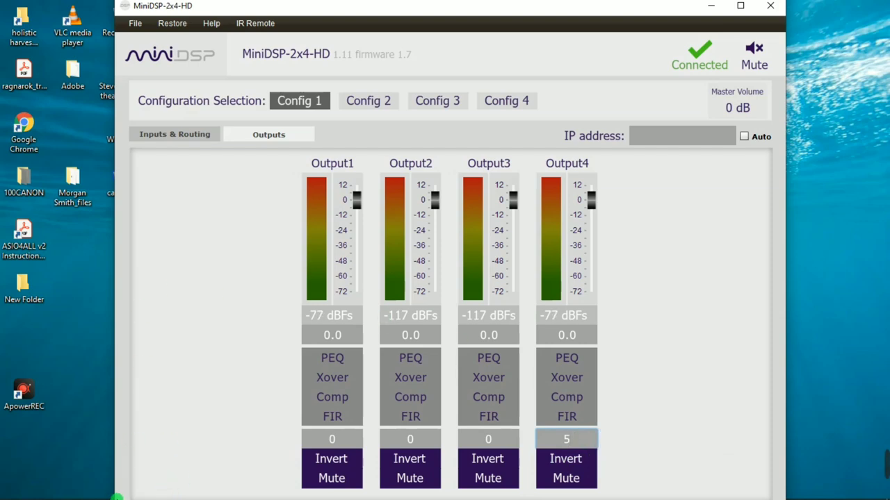
pyautogui.moveTo(331, 9); pyautogui.dragTo(387, 1)
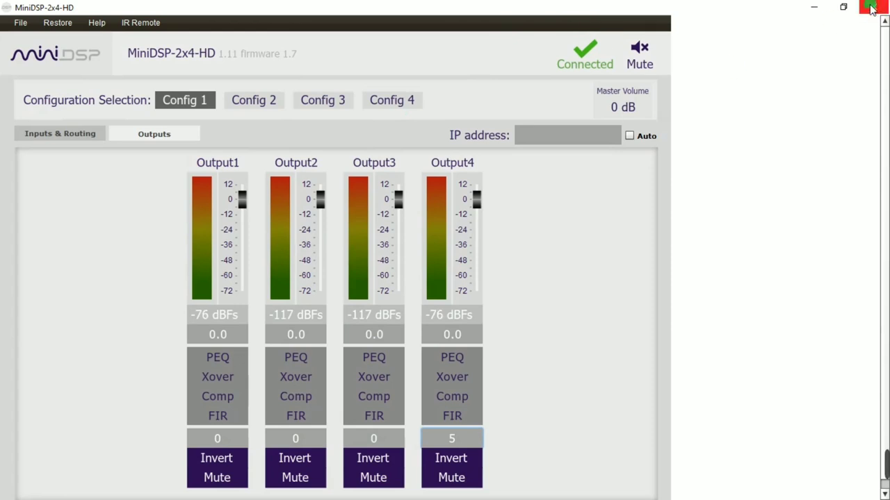
pyautogui.click(843, 9)
pyautogui.moveTo(556, 10); pyautogui.dragTo(628, 55)
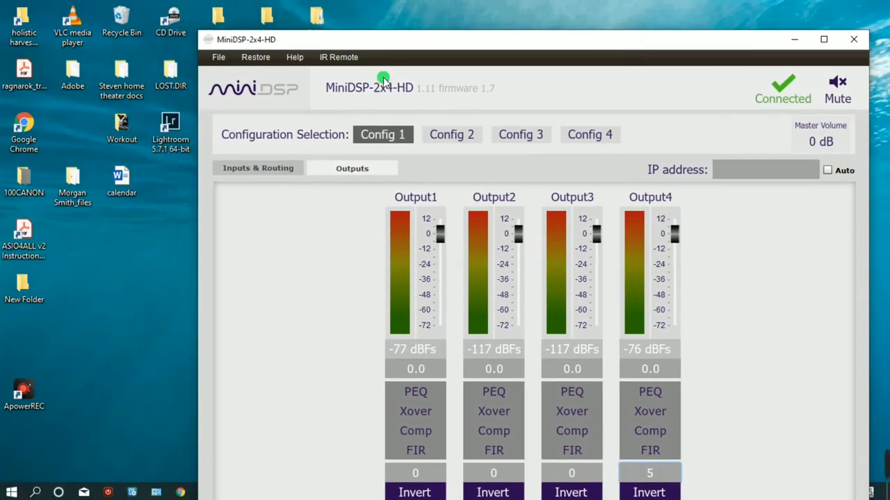
pyautogui.click(794, 39)
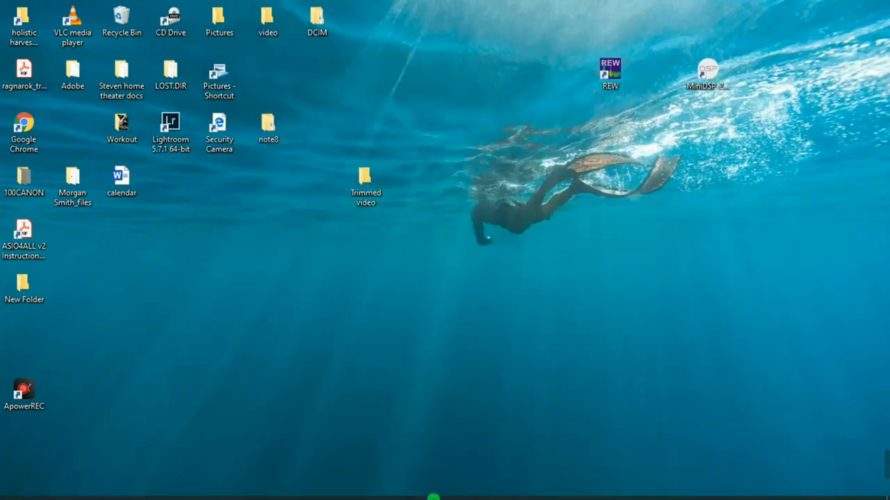
# Return to REW, run a 256k SPL sweep from 10 to 120 Hz with Output4 delayed by 5, and maximize the window.
pyautogui.click(397, 490)
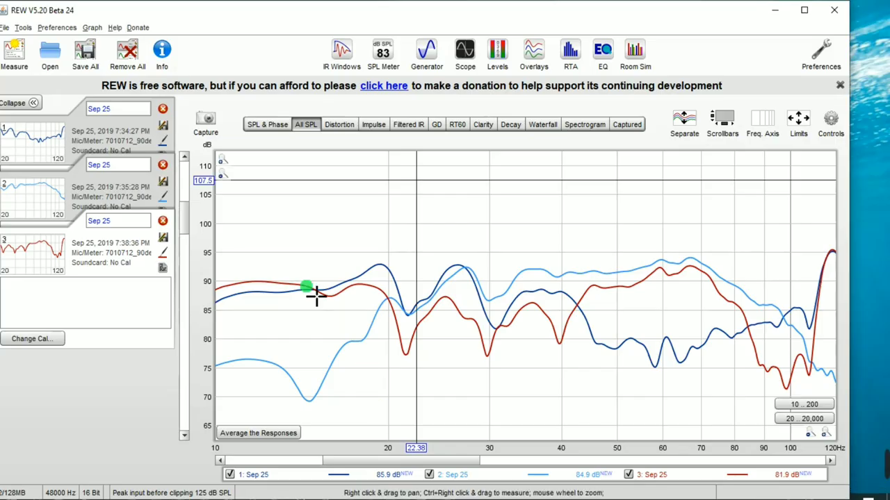
pyautogui.click(13, 56)
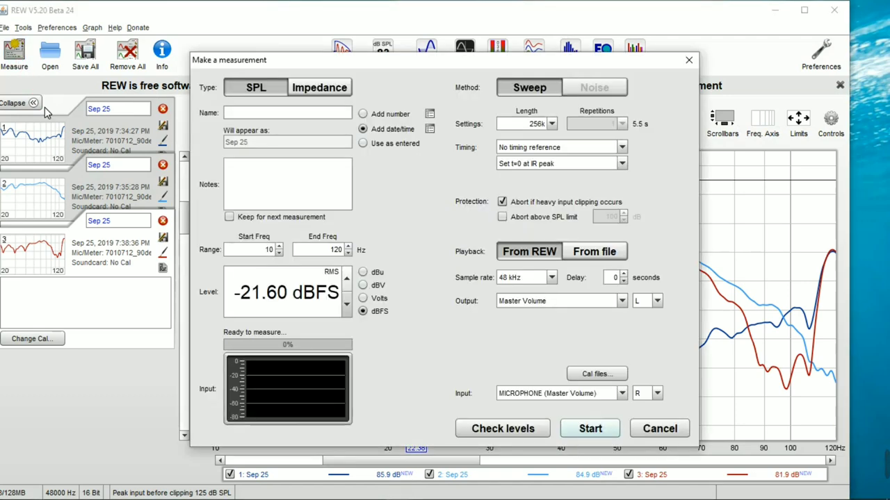
pyautogui.click(582, 428)
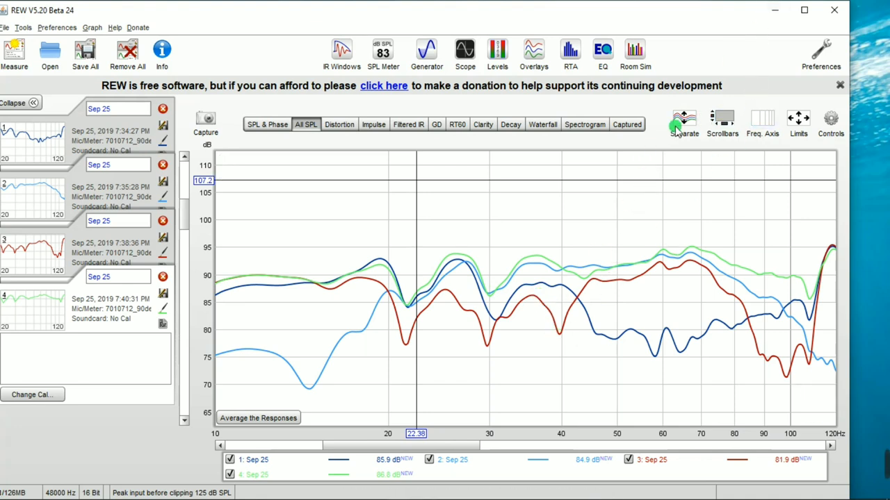
pyautogui.click(804, 12)
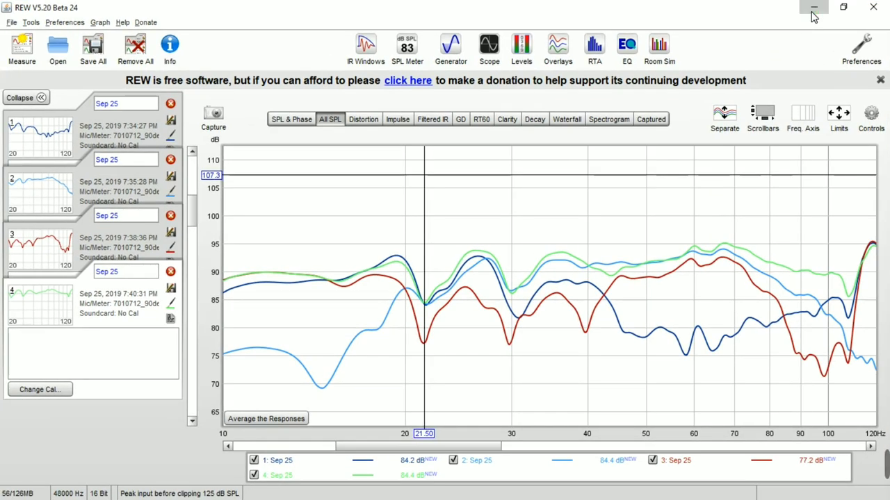
# Switch to MiniDSP-2x4-HD and set the Output4 delay to 7, then minimize its window.
pyautogui.click(813, 13)
pyautogui.moveTo(392, 497)
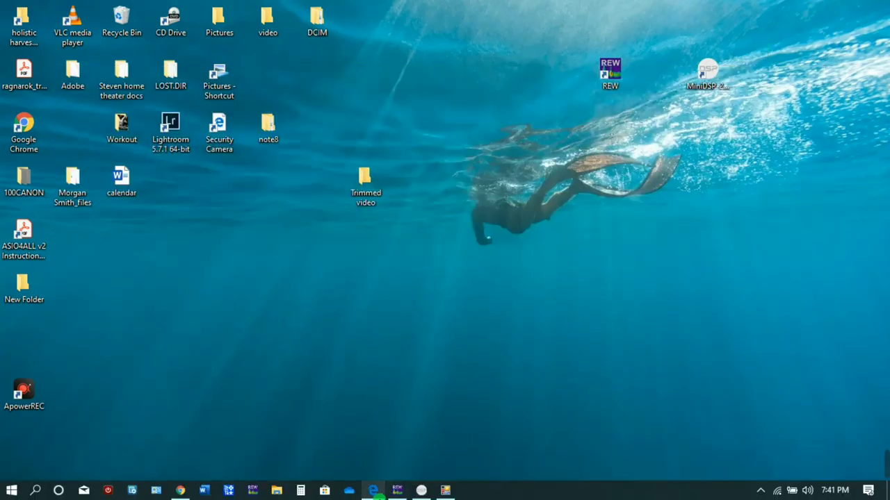
pyautogui.click(419, 490)
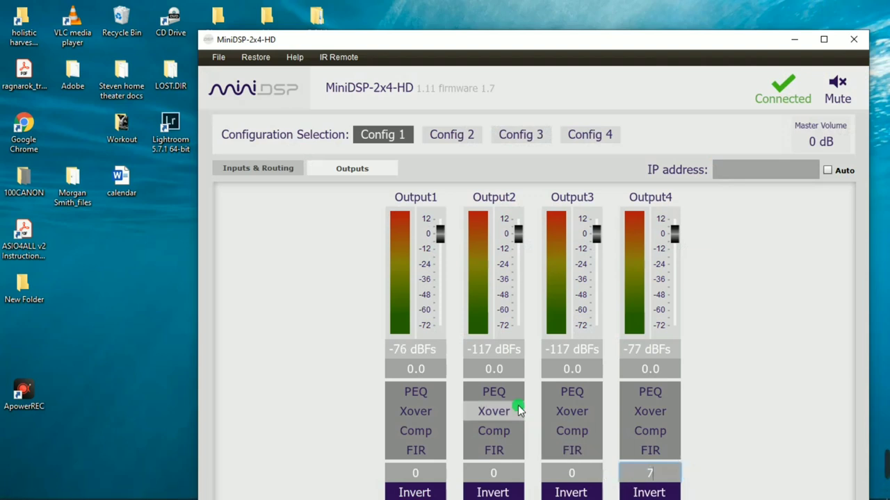
pyautogui.click(796, 42)
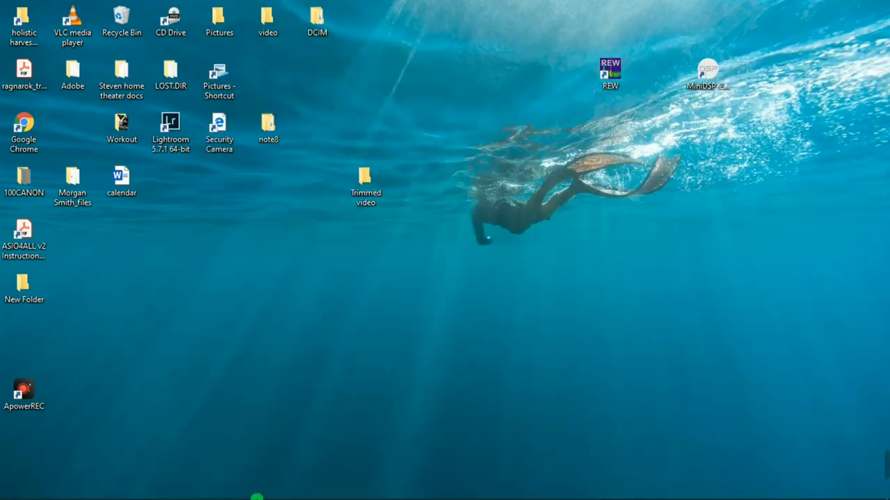
# Return to REW and run a 256k SPL sweep from 10 to 120 Hz with Output4 delayed by 7.
pyautogui.moveTo(258, 497)
pyautogui.click(393, 490)
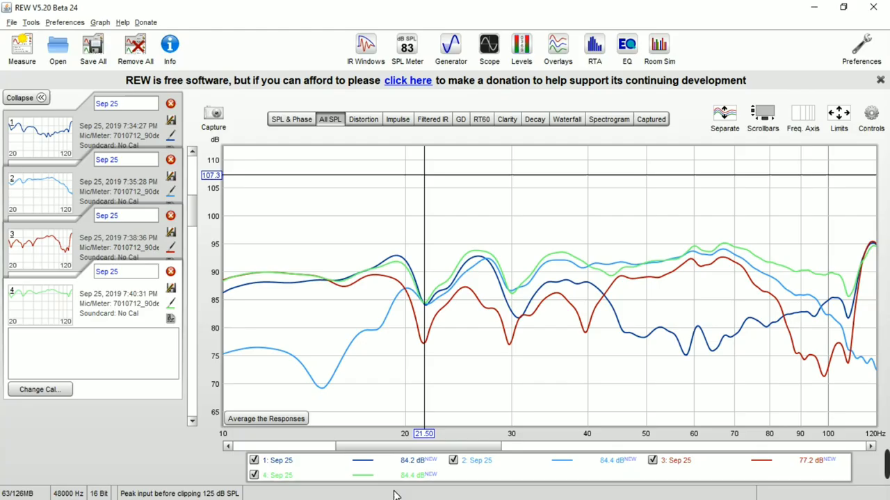
pyautogui.click(19, 54)
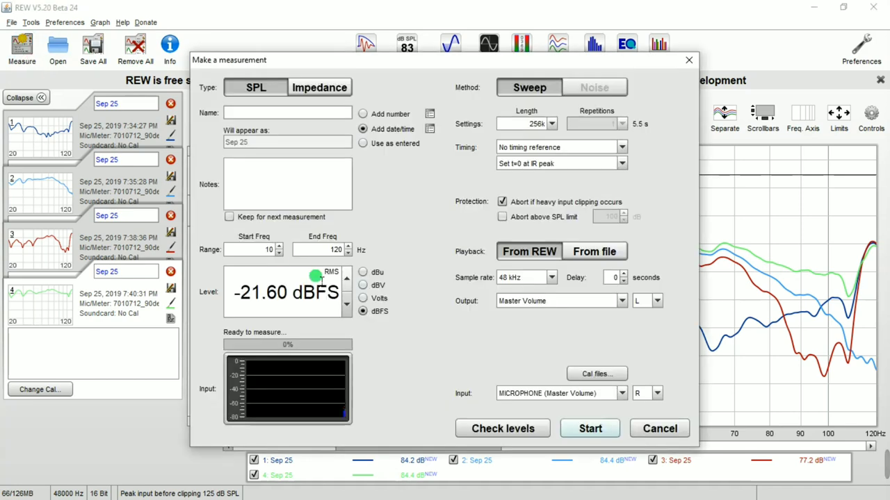
pyautogui.click(577, 427)
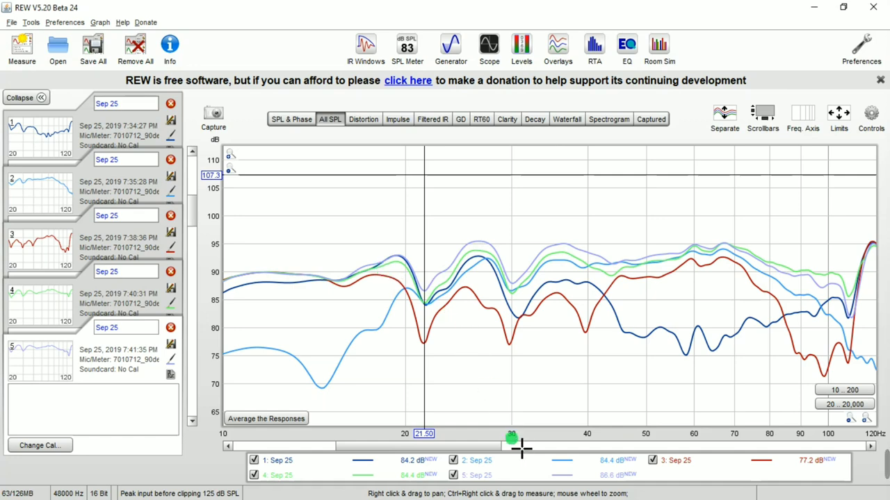
# Switch to MiniDSP-2x4-HD and set the Output4 delay to 9, then minimize its window.
pyautogui.click(813, 8)
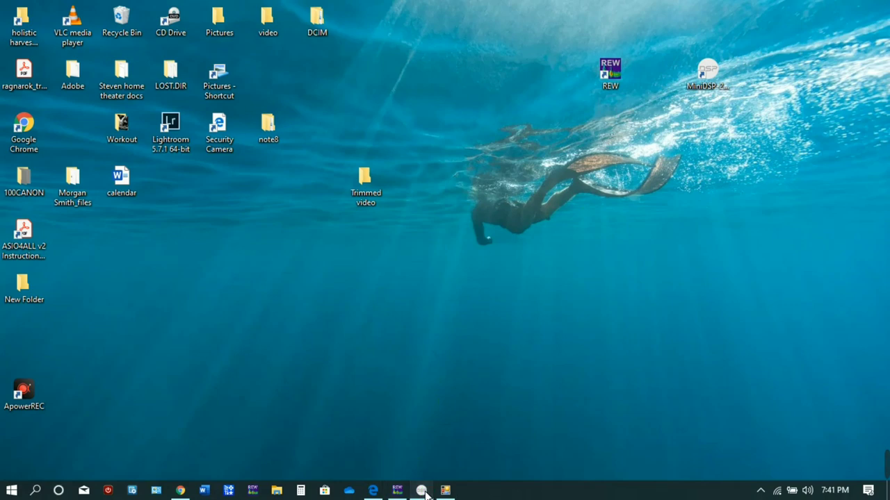
pyautogui.click(421, 497)
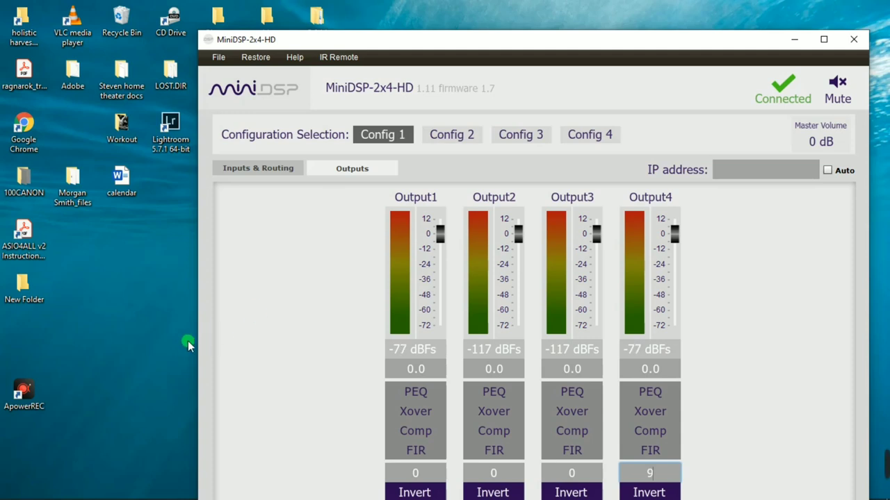
pyautogui.click(795, 38)
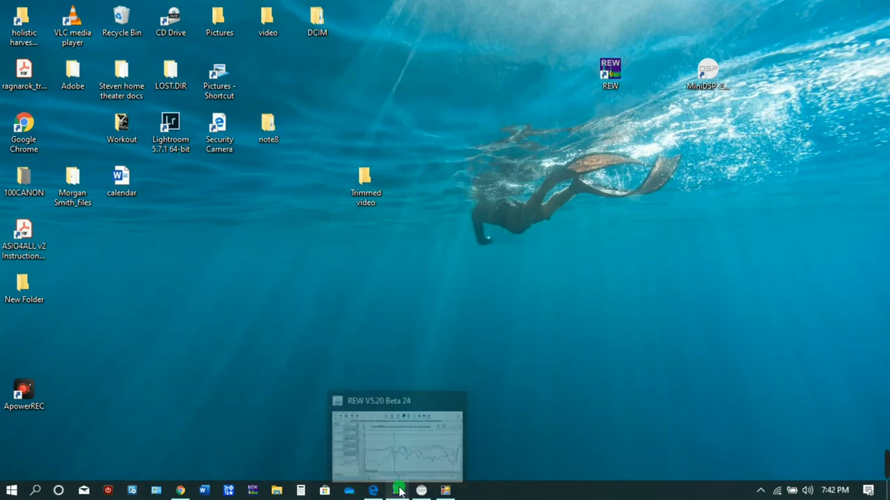
# Return to REW and run a 256k SPL sweep from 10 to 120 Hz with Output4 delayed by 9.
pyautogui.click(398, 491)
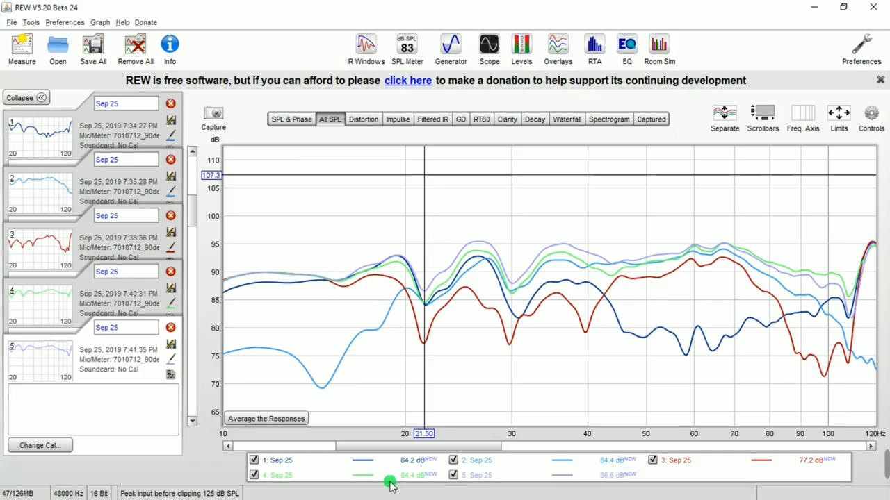
pyautogui.click(22, 50)
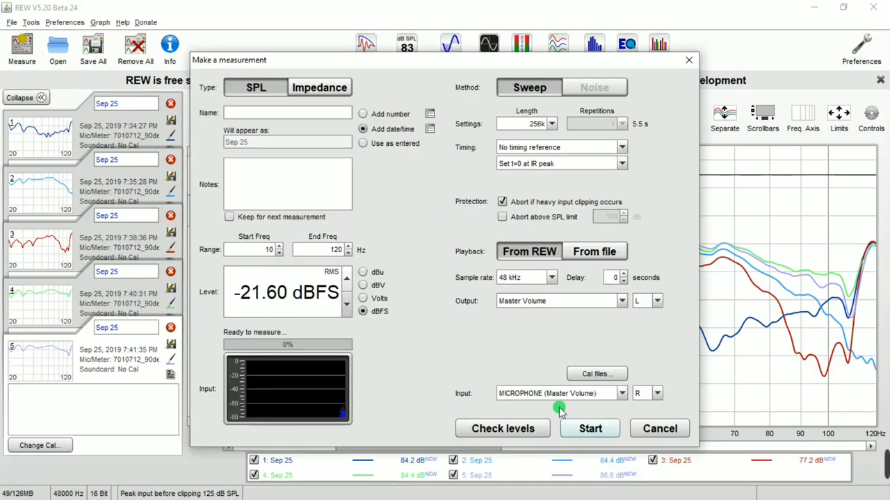
pyautogui.click(576, 430)
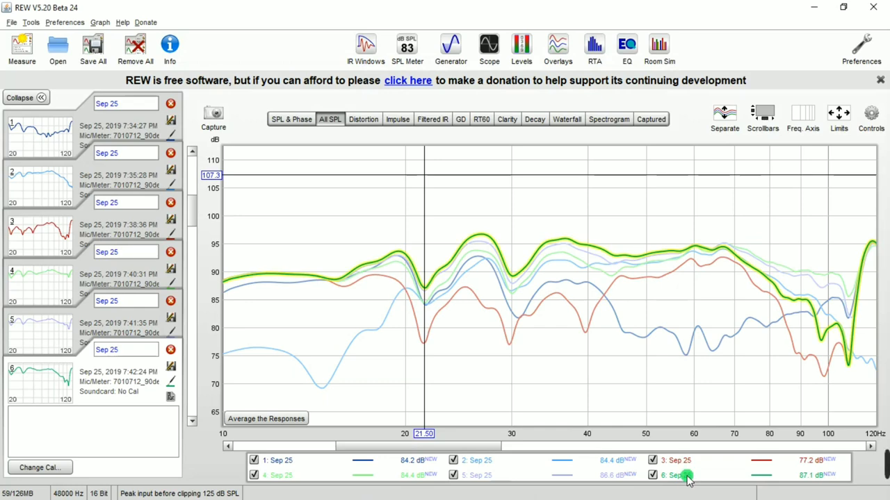
# Switch to MiniDSP-2x4-HD, reset the Output4 delay to 0 and invert Output4's polarity, then minimize its window.
pyautogui.click(810, 11)
pyautogui.moveTo(278, 492)
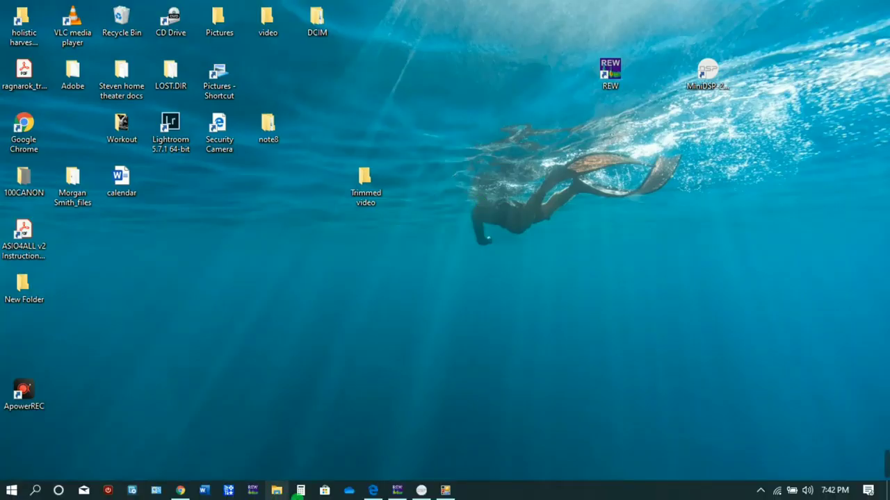
pyautogui.click(422, 491)
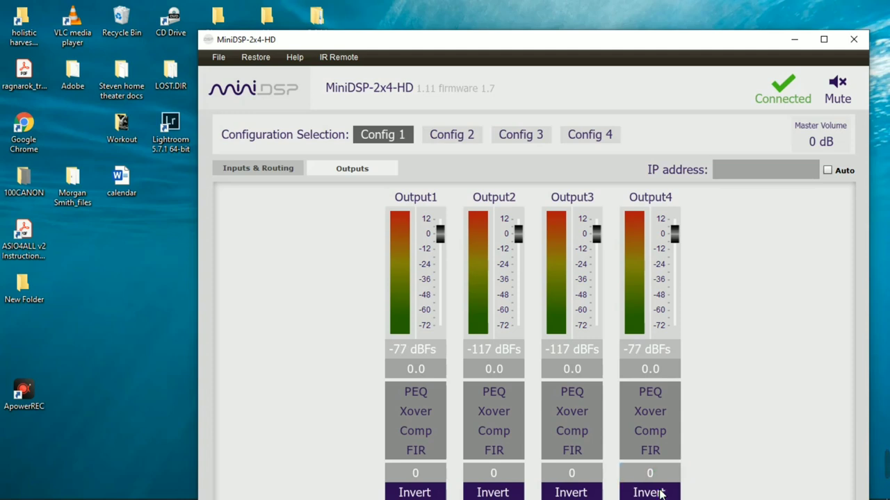
pyautogui.click(660, 492)
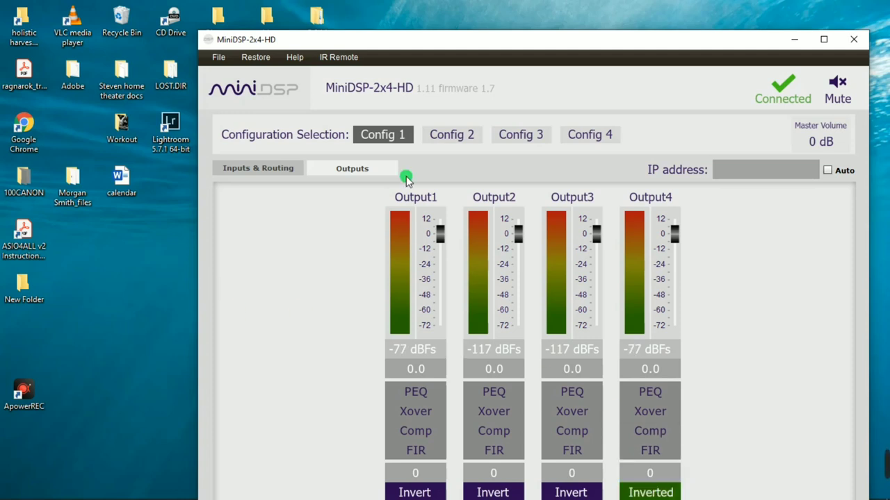
pyautogui.click(794, 39)
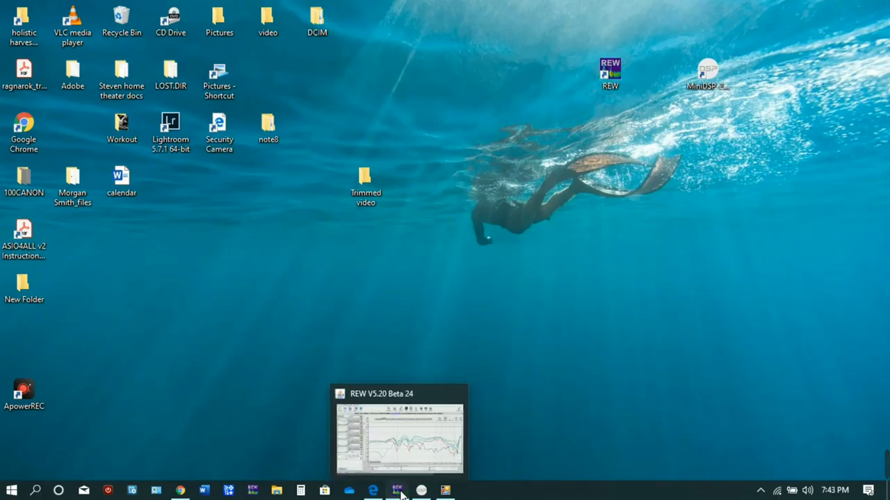
# Return to REW and run a 256k SPL sweep from 10 to 120 Hz with Output4's polarity inverted and its delay at 0.
pyautogui.click(397, 489)
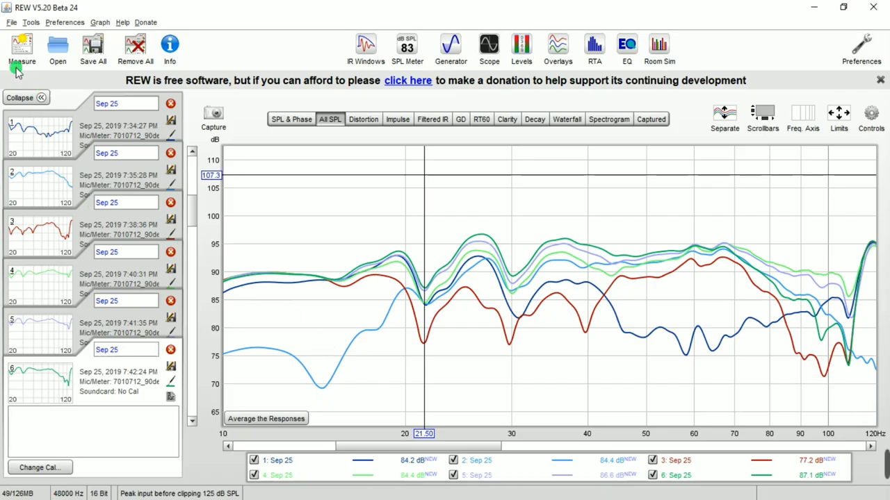
pyautogui.click(21, 46)
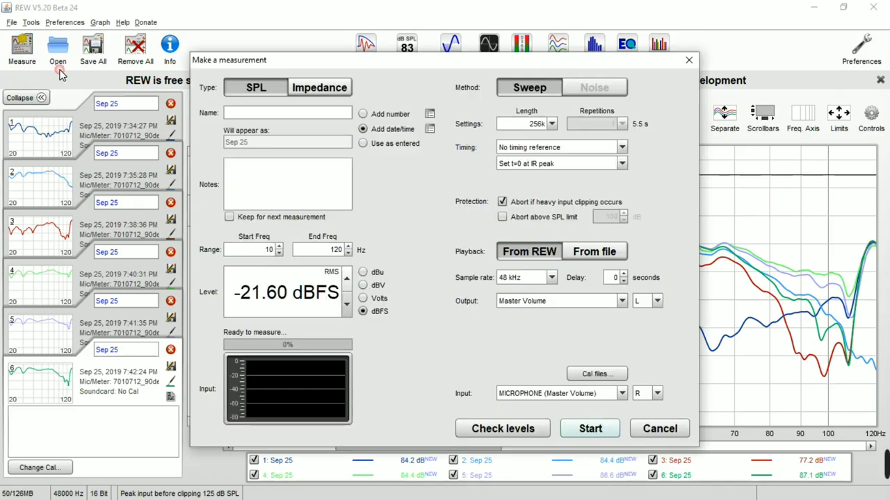
pyautogui.click(587, 428)
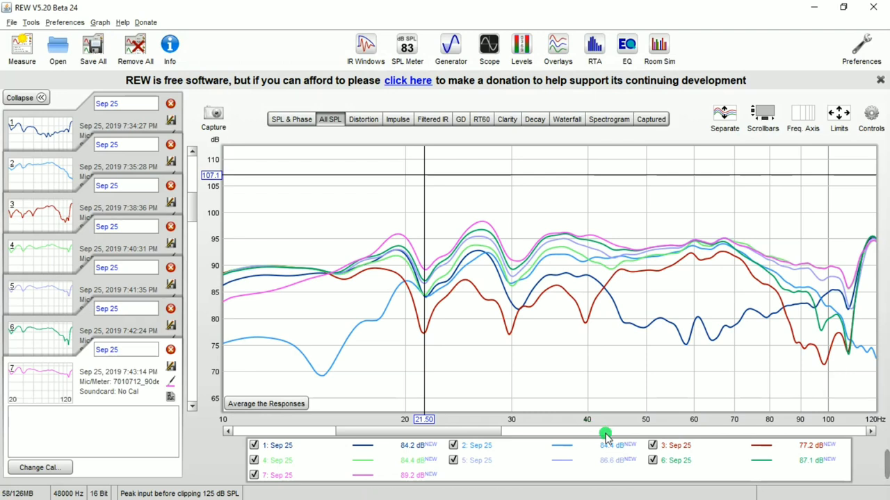
pyautogui.click(231, 156)
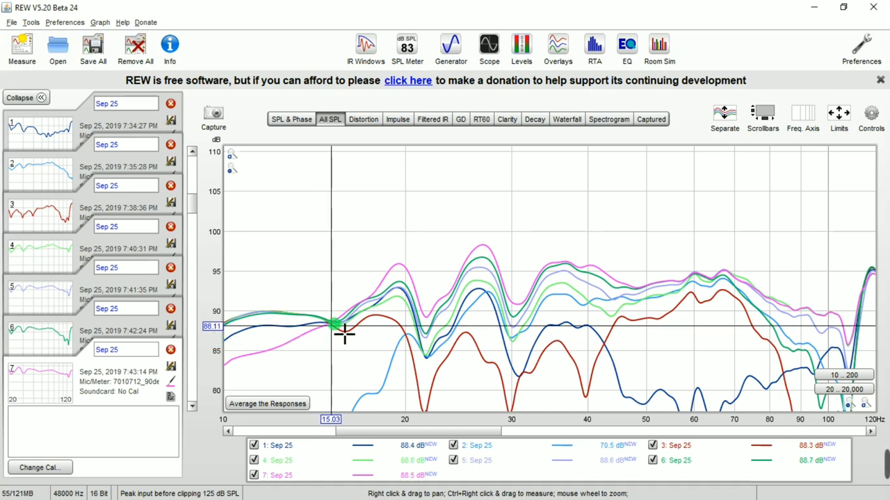
# Close measurements 2 through 6, keeping only the first one and the inverted-polarity sweep.
pyautogui.click(170, 310)
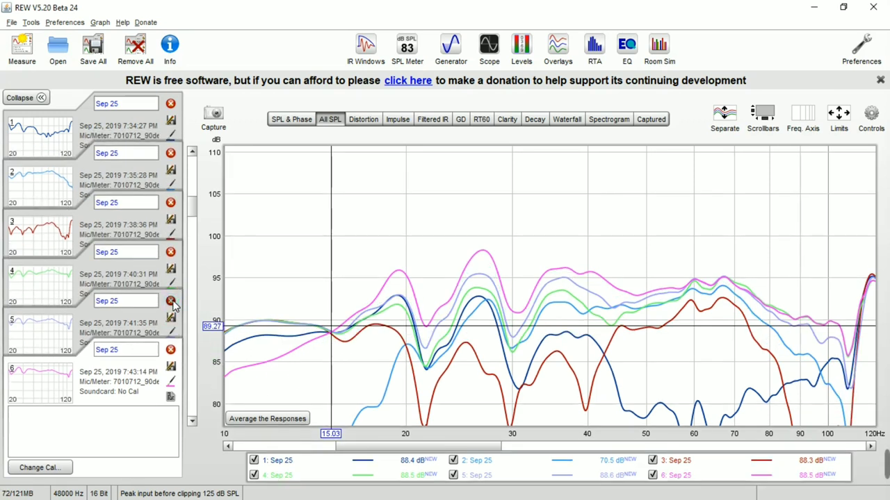
pyautogui.click(171, 302)
pyautogui.click(172, 273)
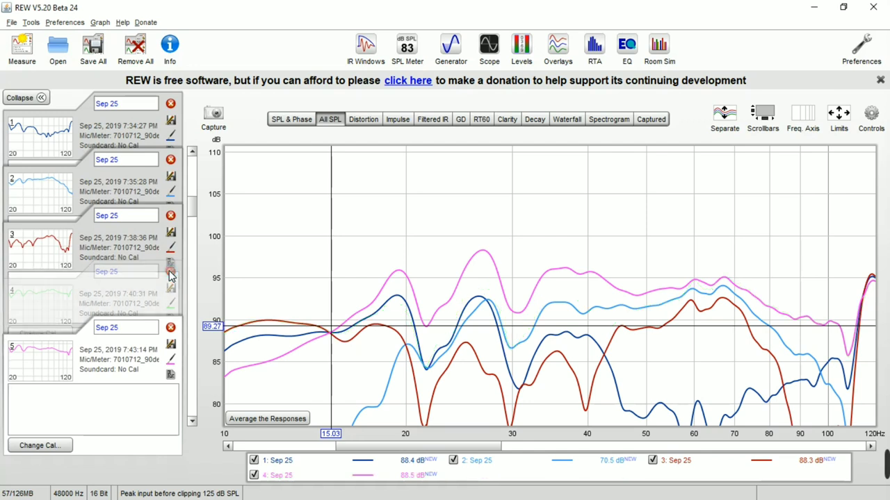
pyautogui.click(172, 218)
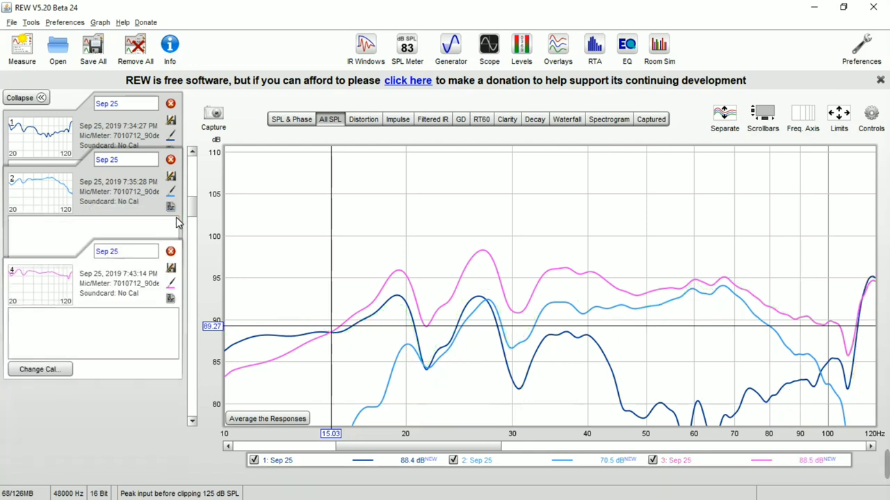
pyautogui.click(171, 160)
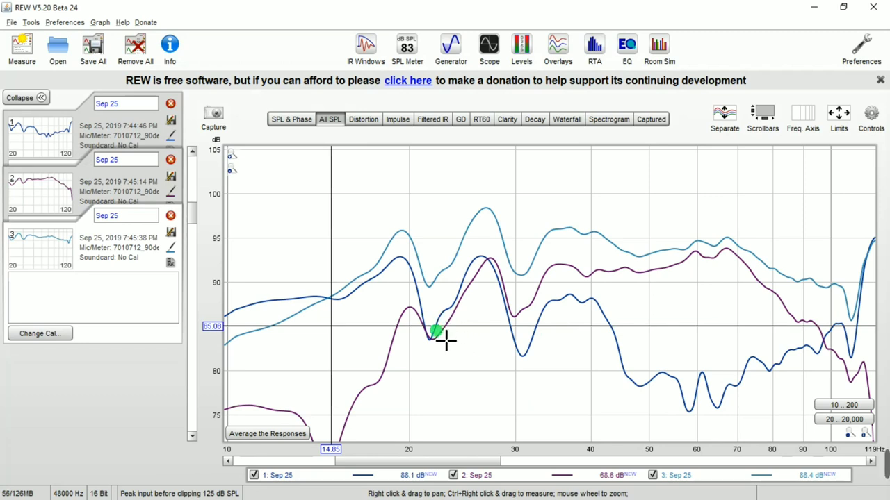
# Hide the third measurement's trace to compare the first two responses, and show it again.
pyautogui.click(652, 475)
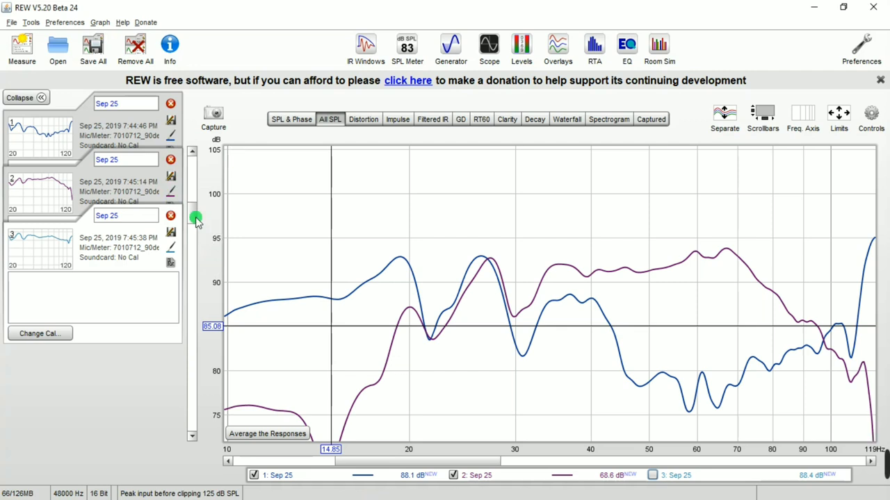
pyautogui.scroll(-2, 195, 219)
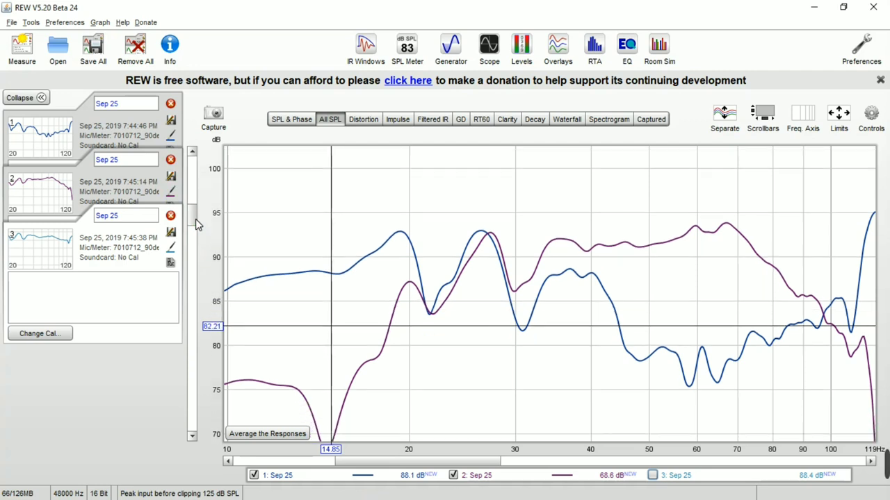
pyautogui.click(653, 475)
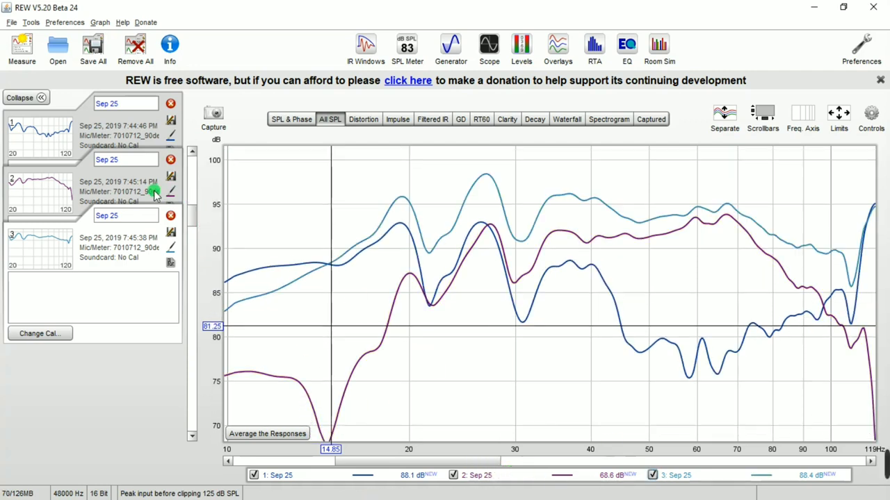
# Change the third measurement's trace colour to light green.
pyautogui.click(170, 263)
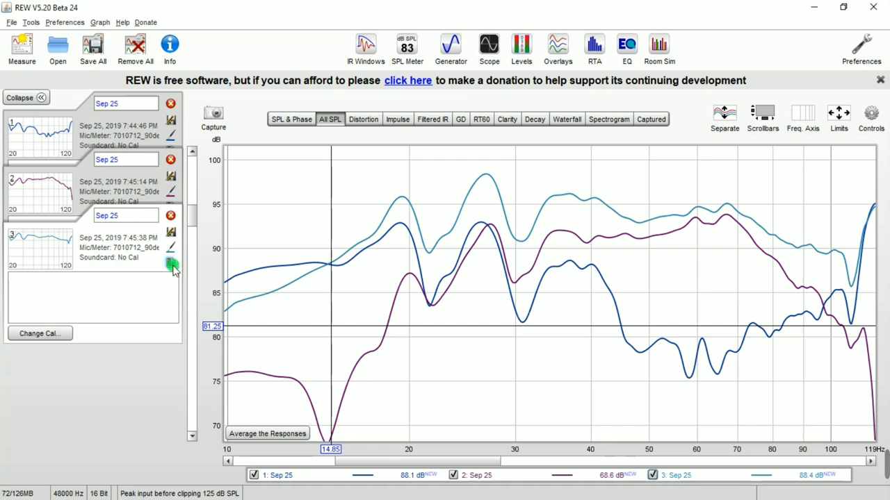
pyautogui.click(172, 265)
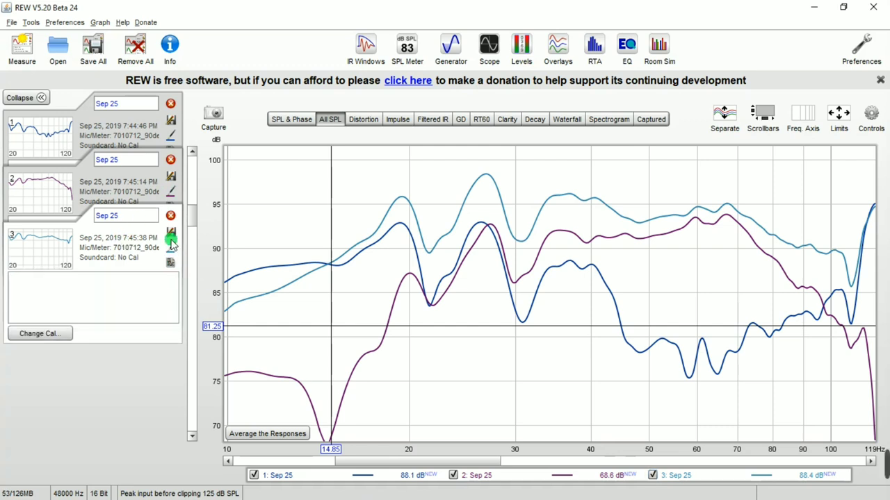
pyautogui.click(172, 248)
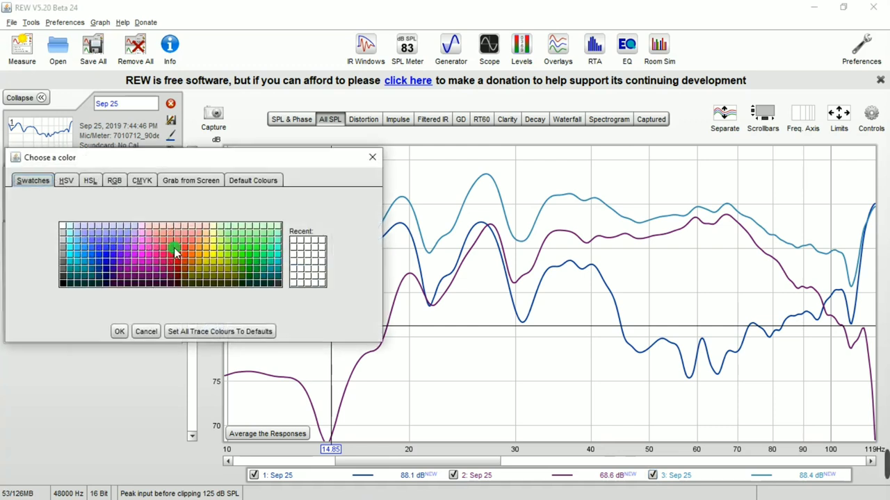
pyautogui.click(236, 248)
pyautogui.click(119, 332)
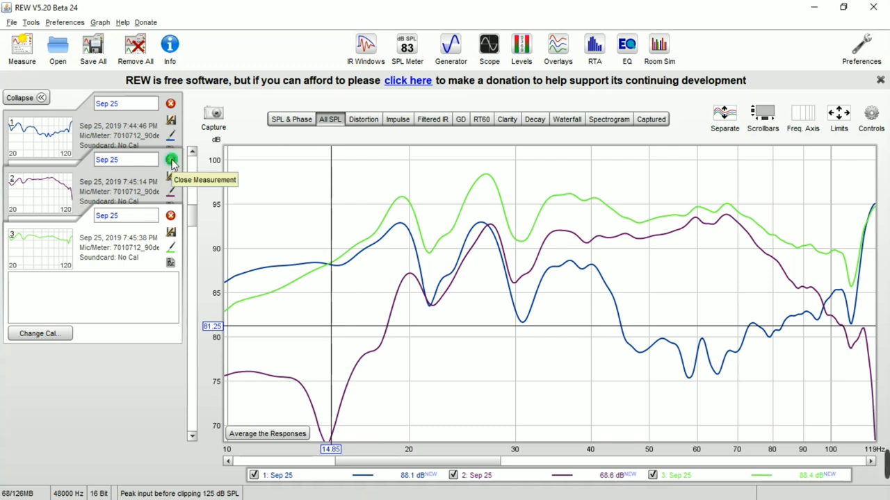
# Close all three remaining measurements so the measurement list is empty.
pyautogui.click(172, 161)
pyautogui.click(170, 105)
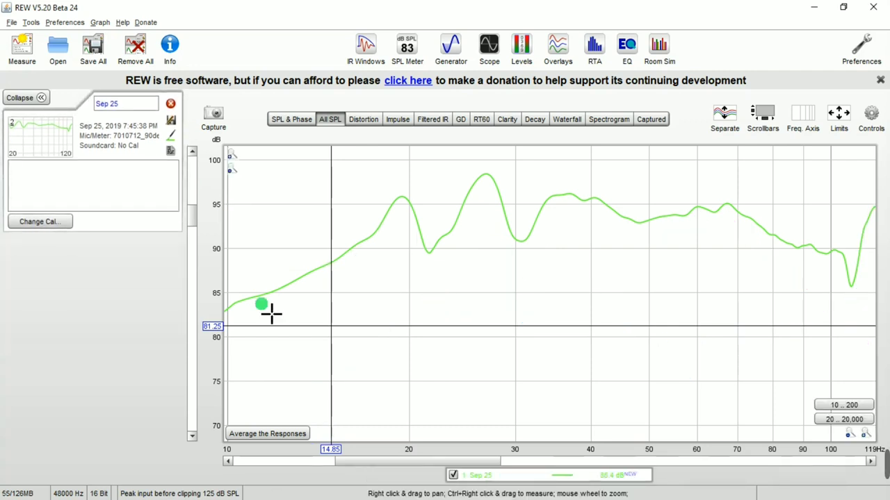
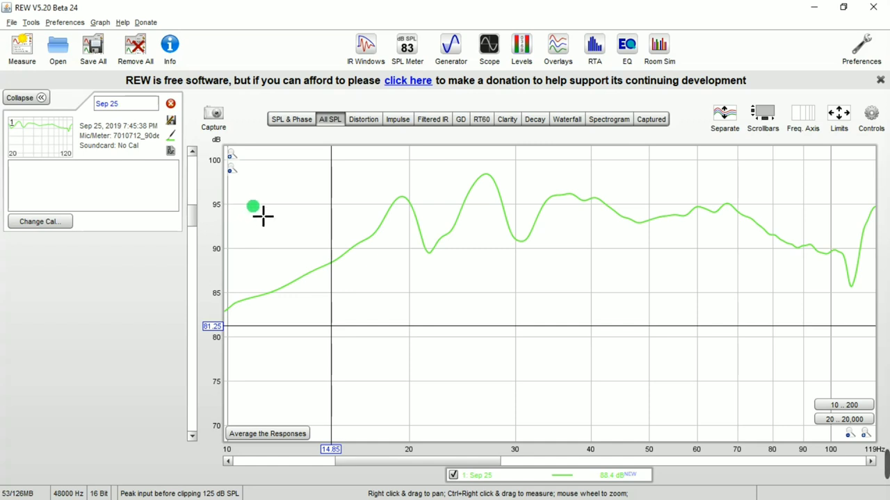
pyautogui.click(170, 102)
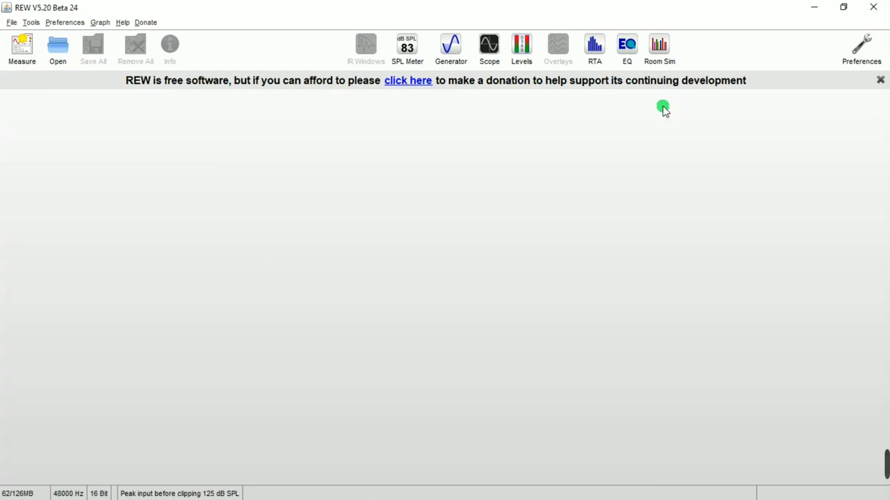
# Switch to MiniDSP-2x4-HD, restore Output4's normal polarity and turn off Input1's routing to Output4, then minimize its window.
pyautogui.click(814, 8)
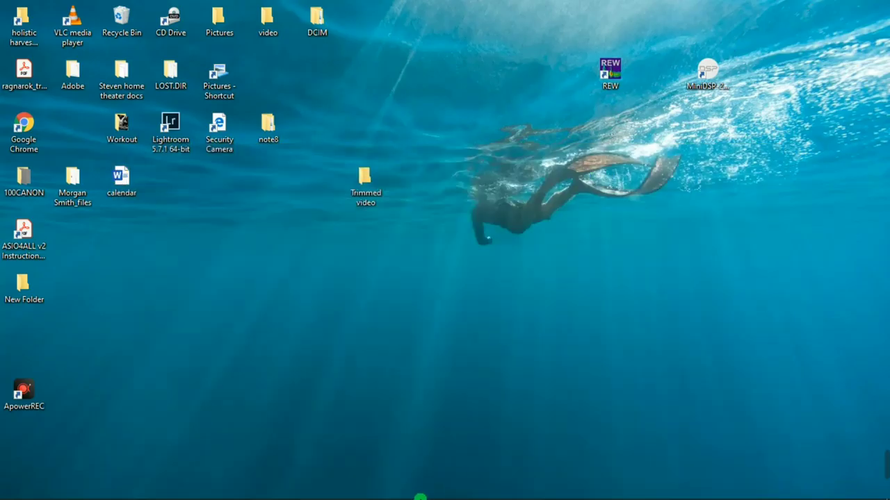
pyautogui.click(422, 492)
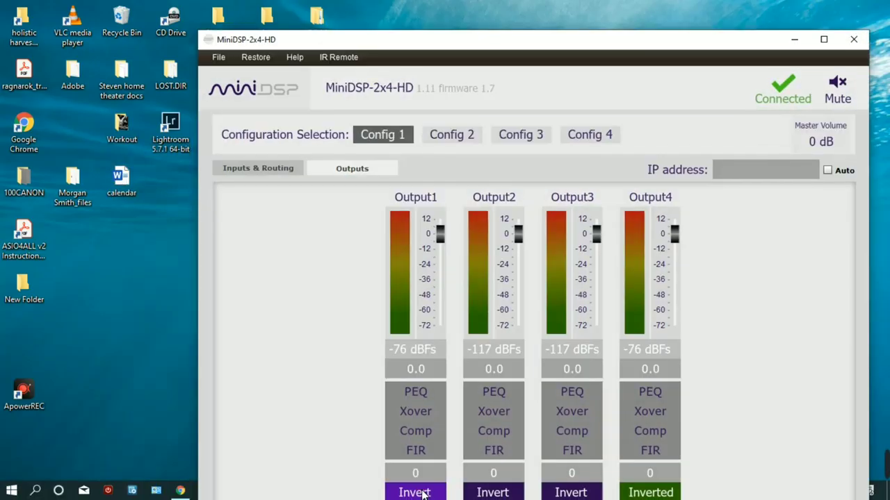
pyautogui.click(631, 492)
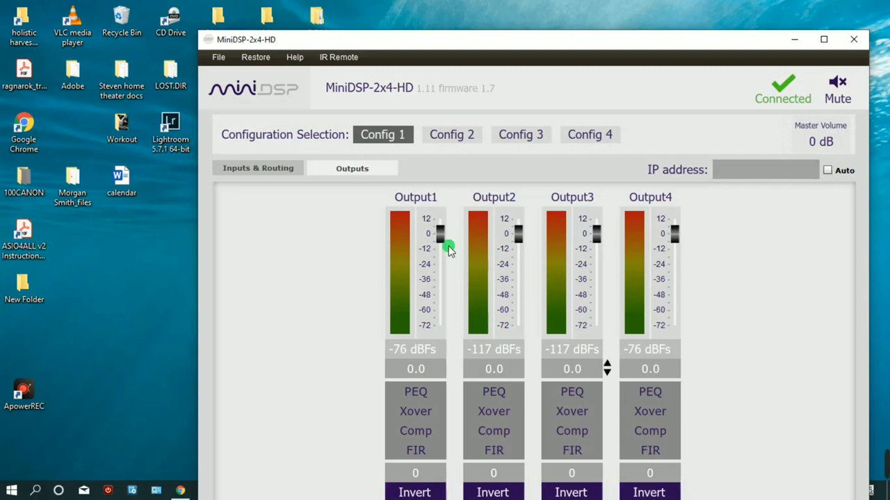
pyautogui.click(352, 170)
pyautogui.click(279, 171)
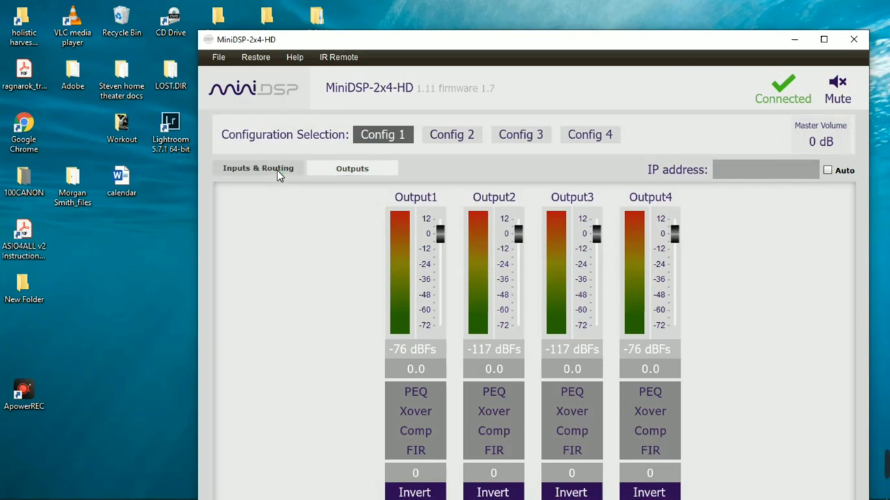
pyautogui.click(762, 348)
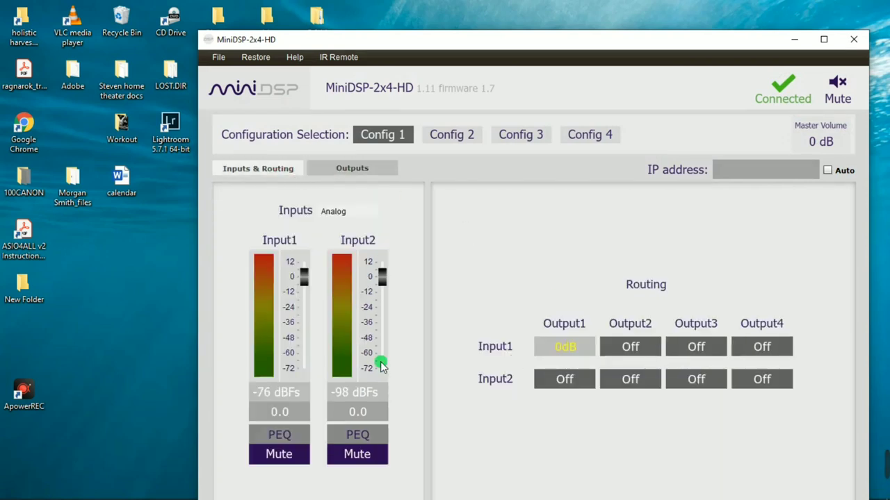
pyautogui.click(796, 42)
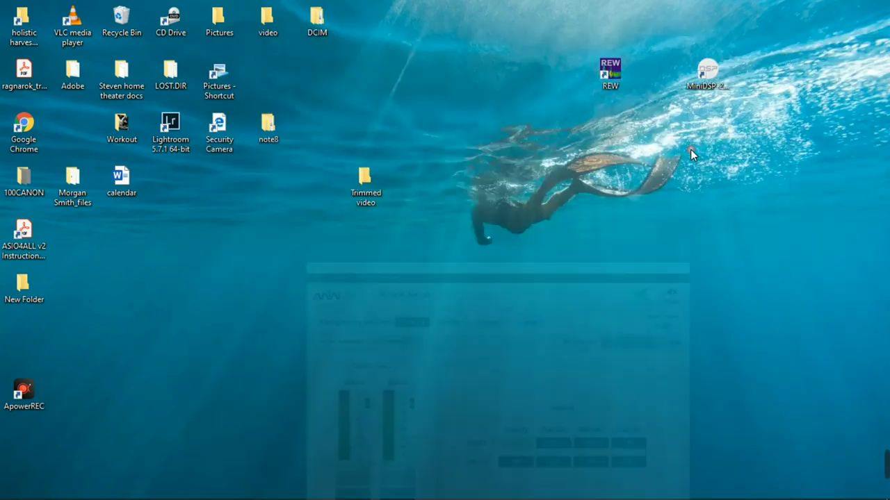
# Return to REW and run a 256k SPL sweep from 10 to 120 Hz with Input1 routed only to Output1.
pyautogui.click(395, 490)
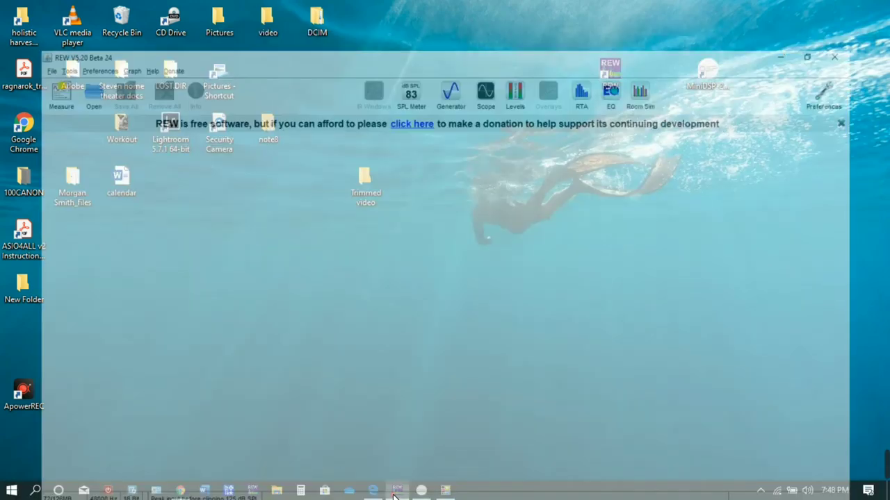
pyautogui.click(23, 46)
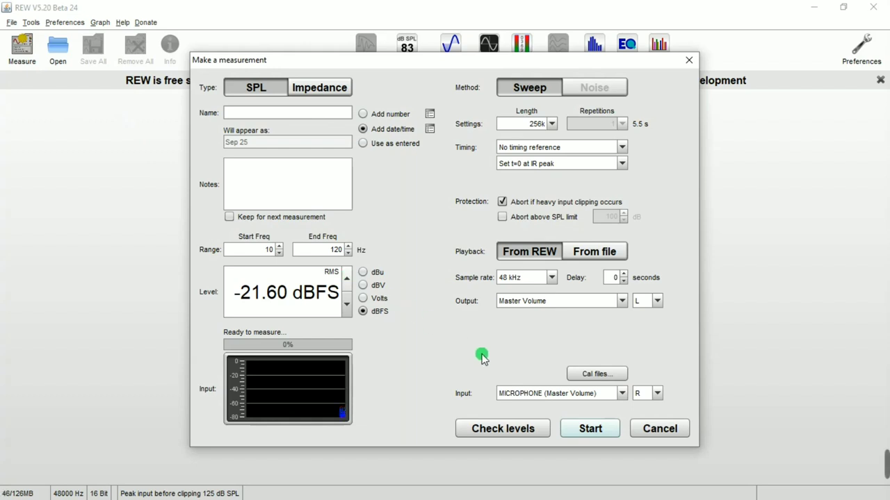
pyautogui.click(577, 425)
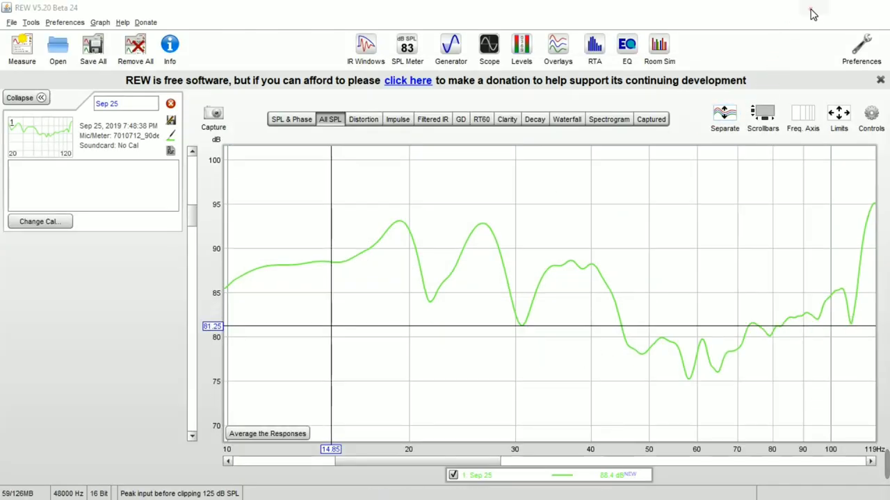
# Switch to MiniDSP-2x4-HD and route Input1 only to Output2, with Output1 off, then minimize its window.
pyautogui.click(814, 7)
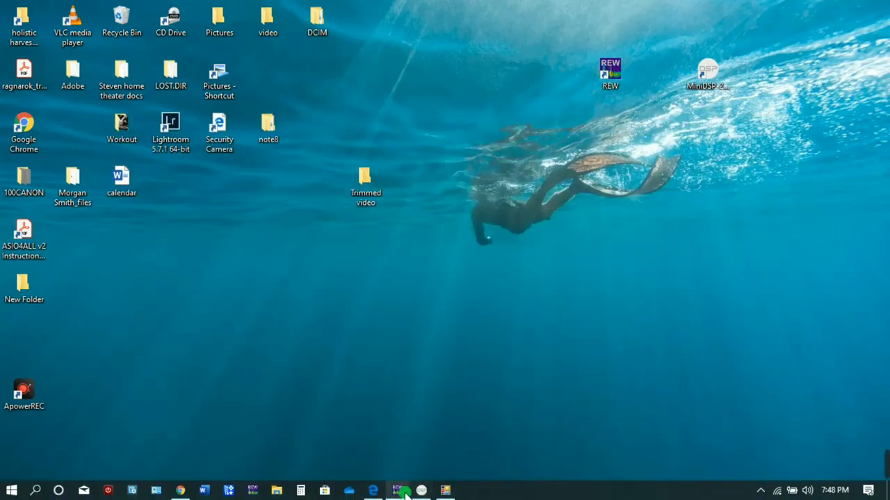
pyautogui.moveTo(399, 492)
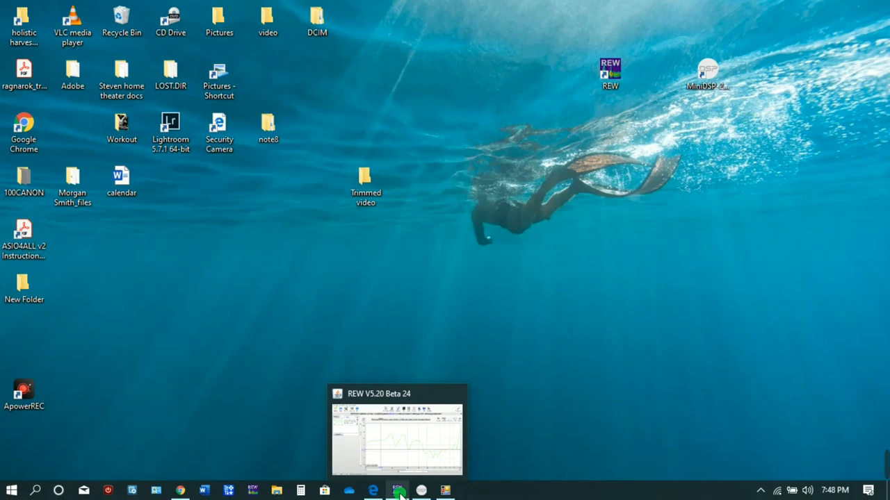
pyautogui.click(421, 490)
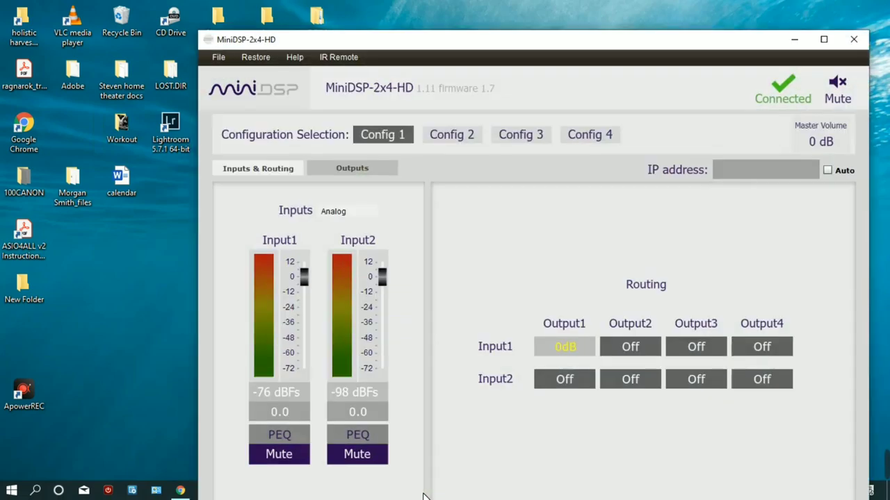
pyautogui.click(626, 346)
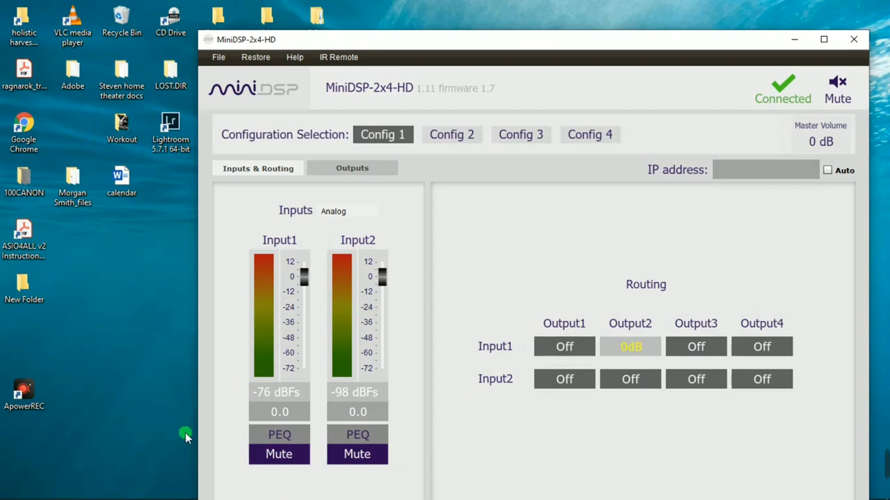
pyautogui.click(794, 38)
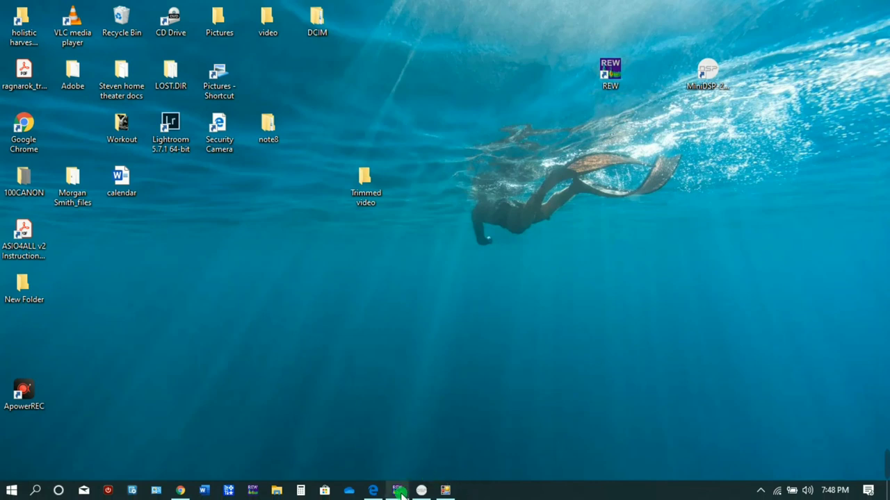
# Return to REW and run a 256k SPL sweep from 10 to 120 Hz with Input1 routed only to Output2.
pyautogui.moveTo(400, 495)
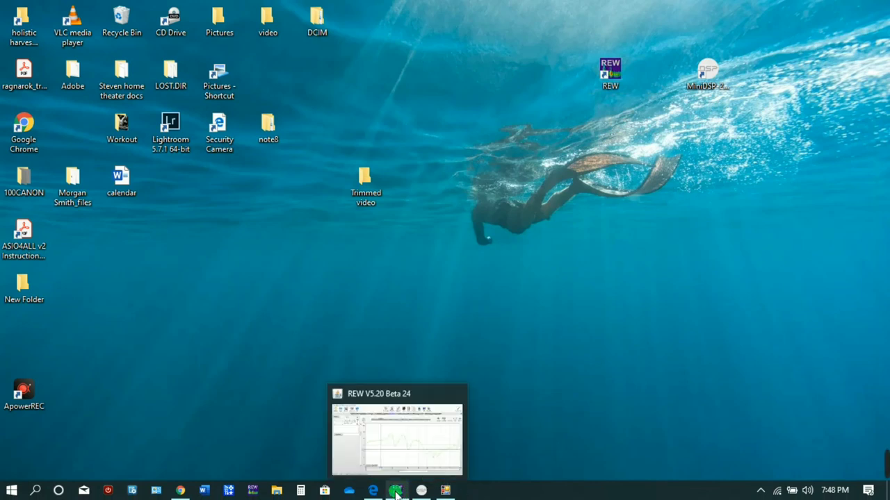
pyautogui.click(395, 492)
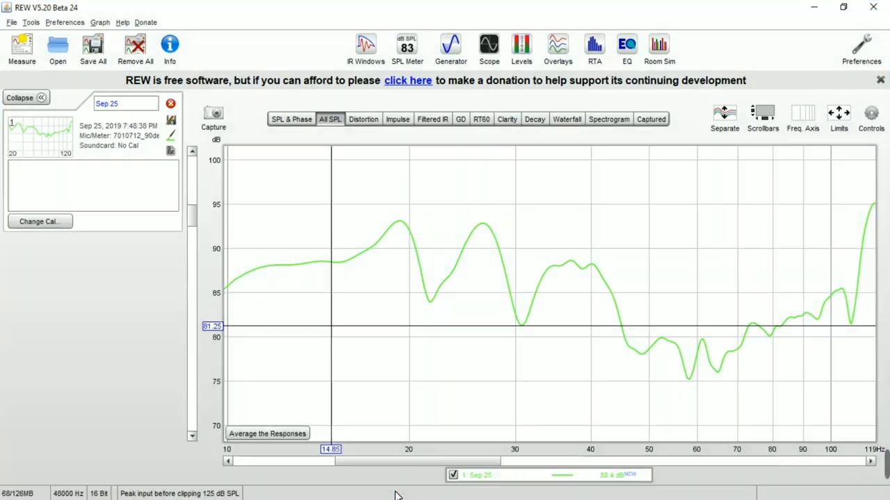
pyautogui.click(21, 52)
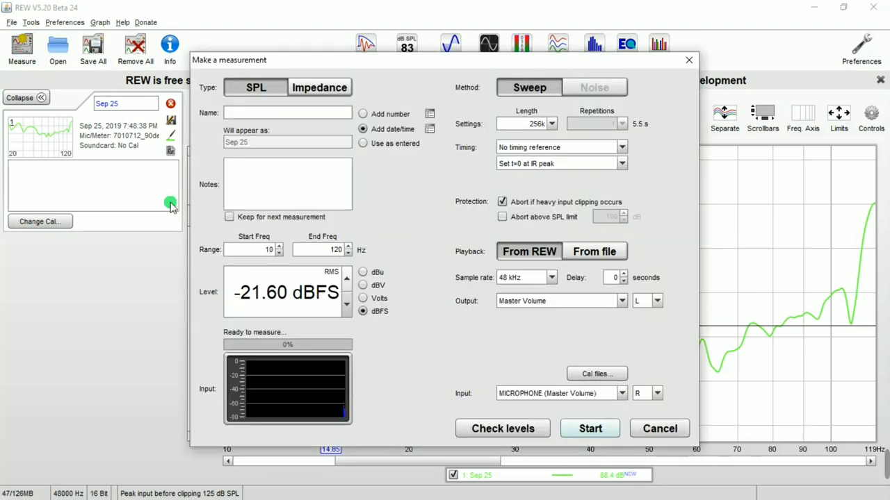
pyautogui.click(591, 429)
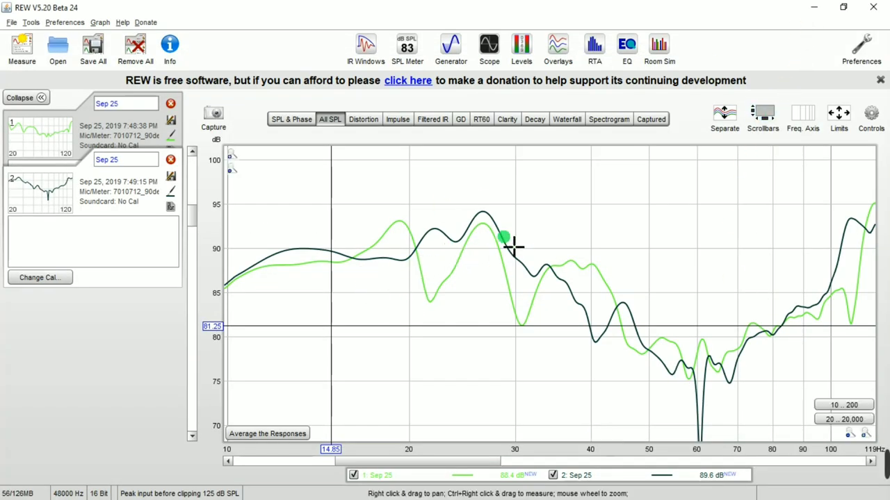
# Switch to MiniDSP-2x4-HD and route Input1 to Output1 in addition to Output2, then minimize its window.
pyautogui.click(811, 9)
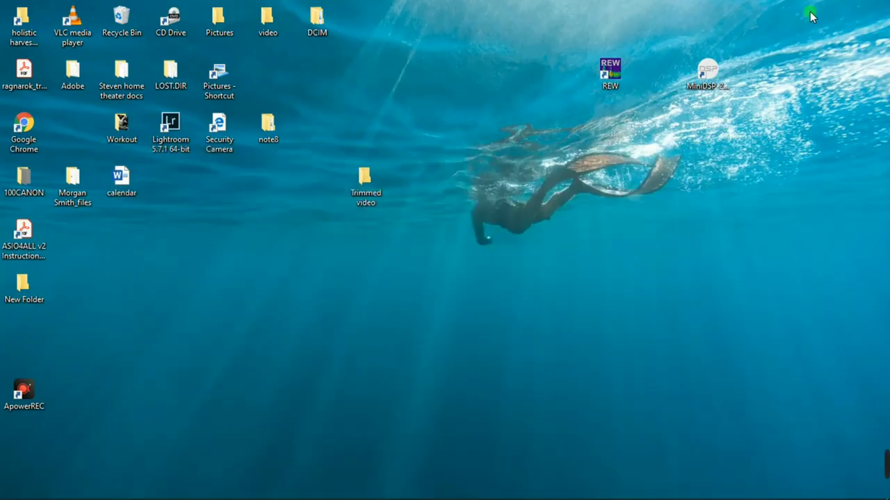
pyautogui.moveTo(475, 496)
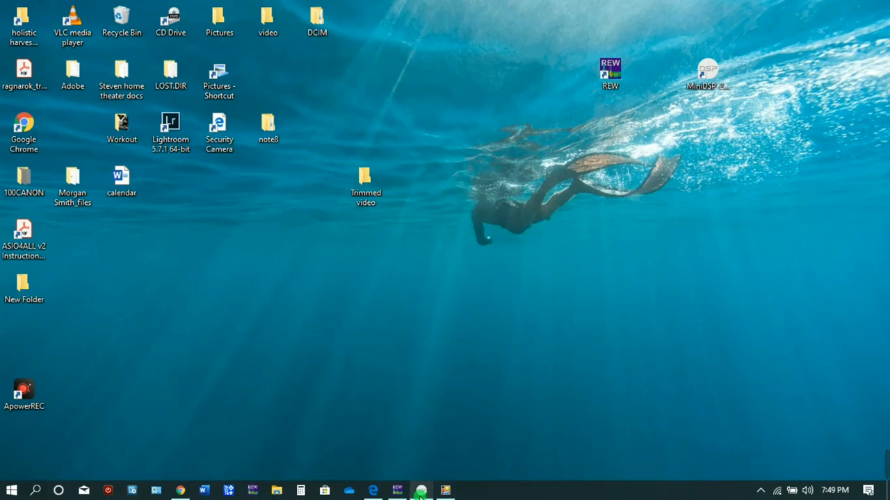
pyautogui.moveTo(420, 495)
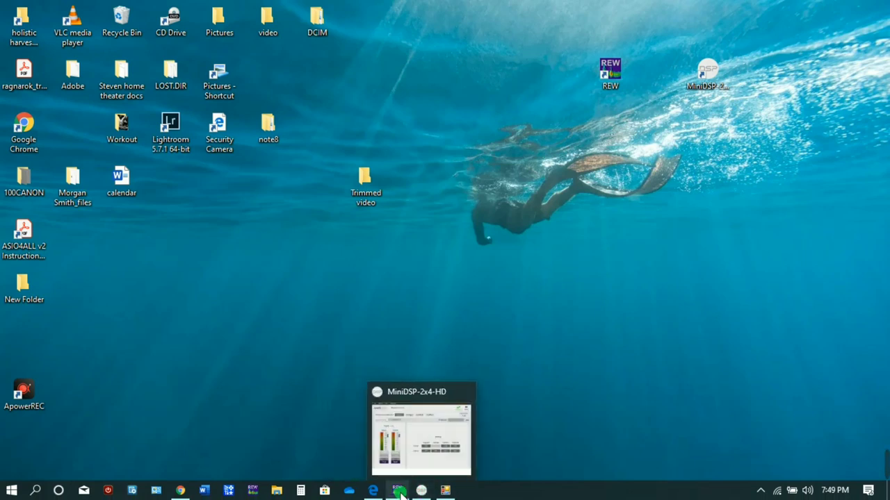
pyautogui.click(422, 493)
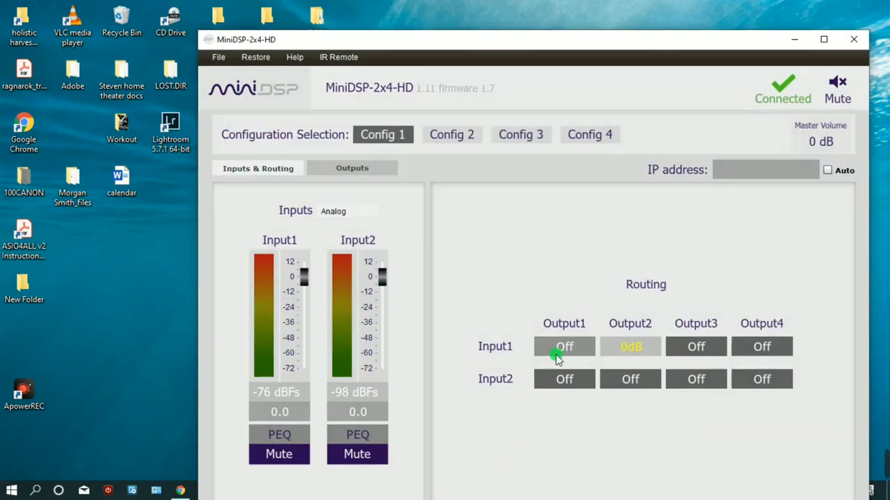
pyautogui.click(555, 349)
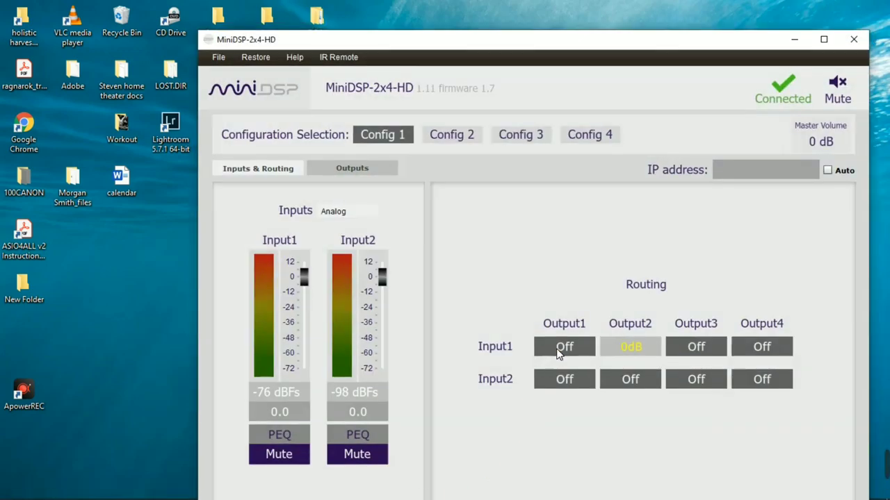
pyautogui.click(793, 40)
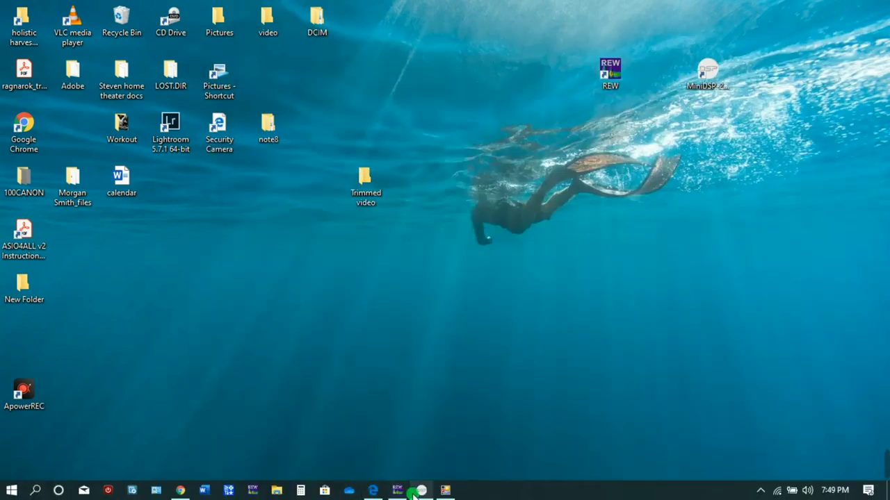
# Return to REW, run a 256k 10 to 120 Hz sweep of Output1 and Output2 combined, and close the two individual-output measurements.
pyautogui.click(396, 492)
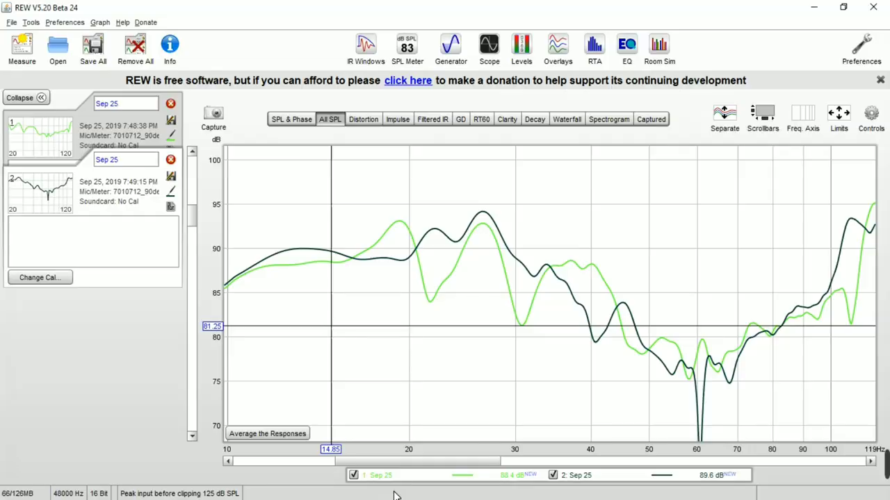
pyautogui.click(22, 48)
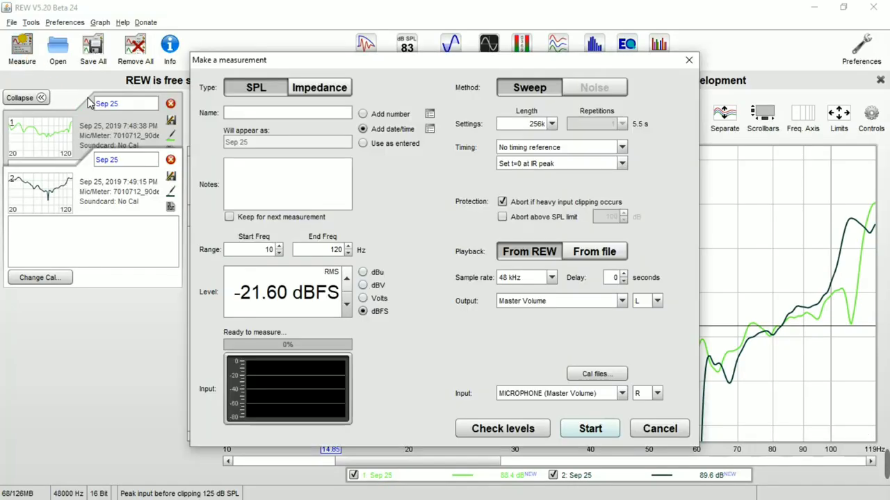
pyautogui.click(589, 429)
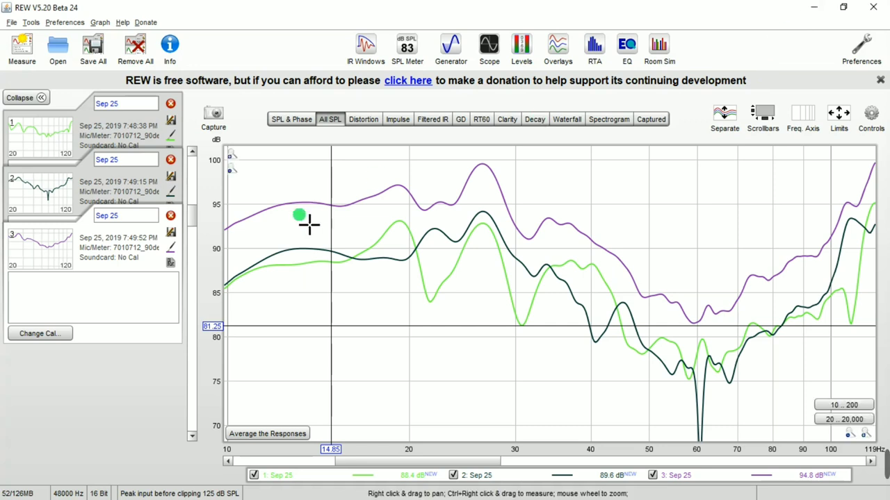
pyautogui.click(171, 160)
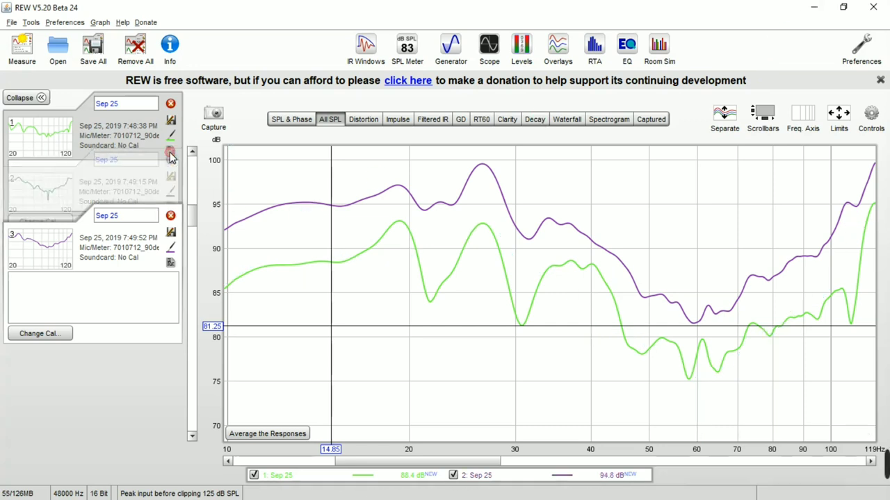
pyautogui.click(171, 104)
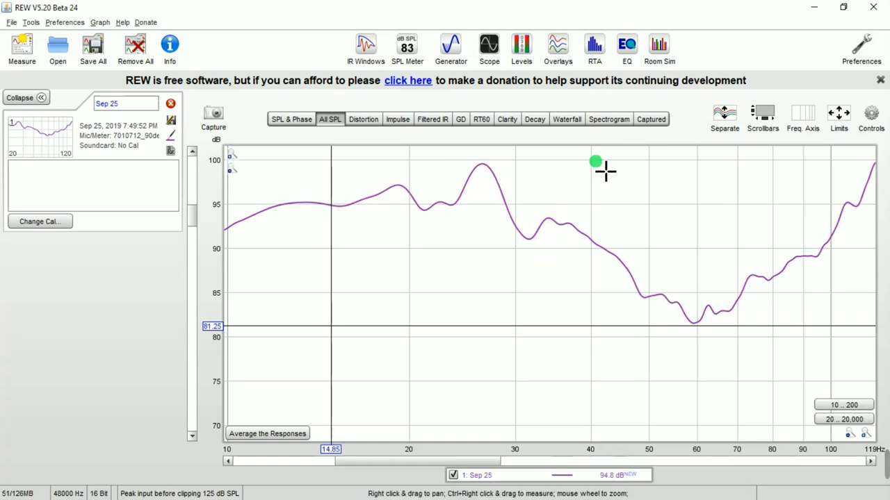
# Switch to MiniDSP-2x4-HD and route Input1 only to Output3, with Output1 and Output2 off, then minimize its window.
pyautogui.click(813, 7)
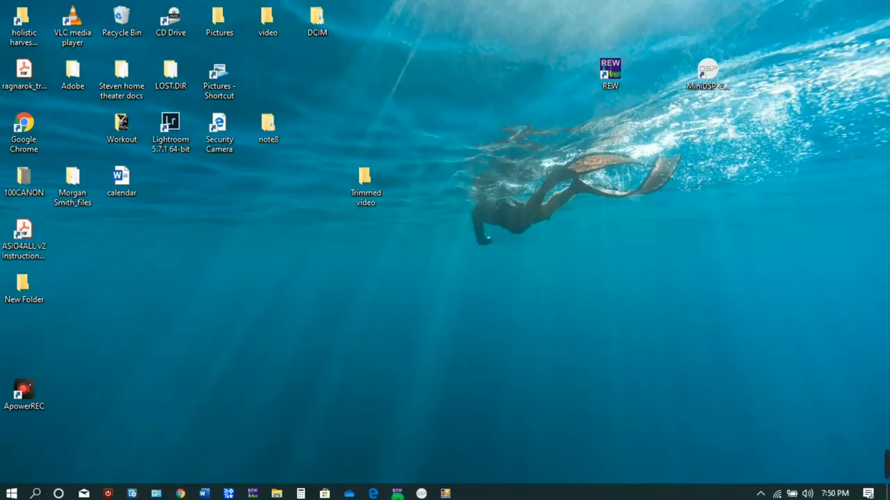
pyautogui.click(421, 493)
pyautogui.click(564, 348)
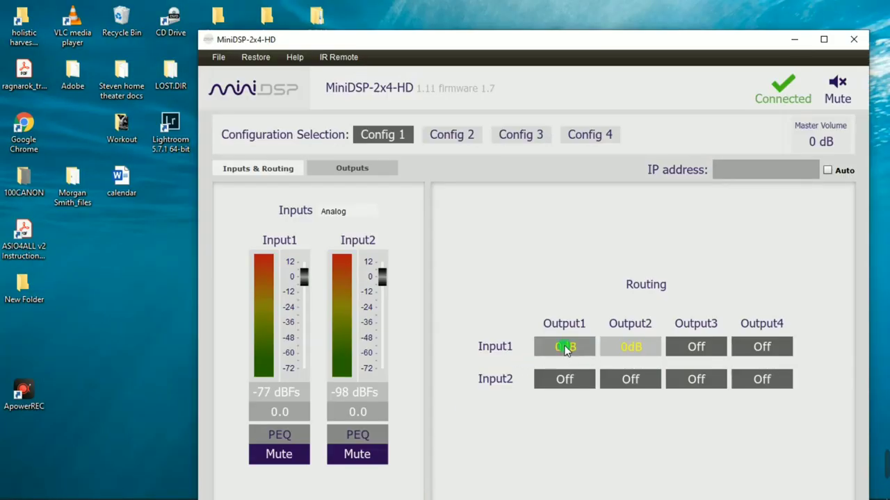
pyautogui.click(693, 348)
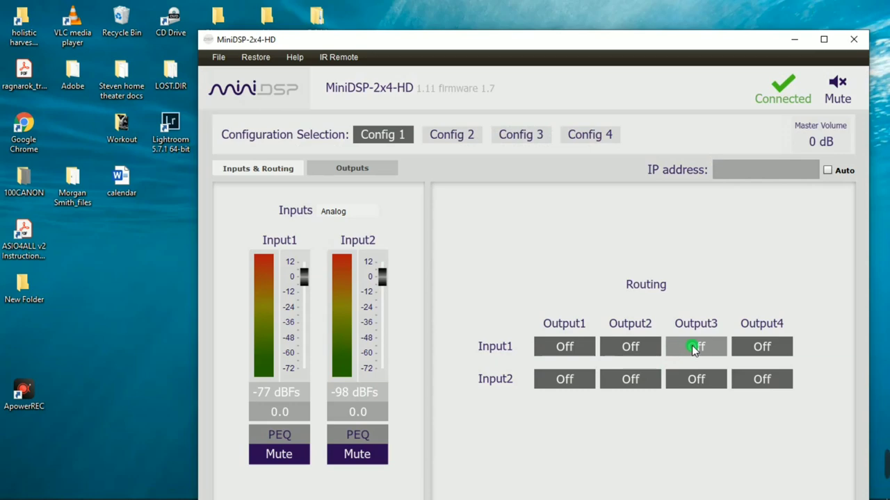
pyautogui.click(794, 39)
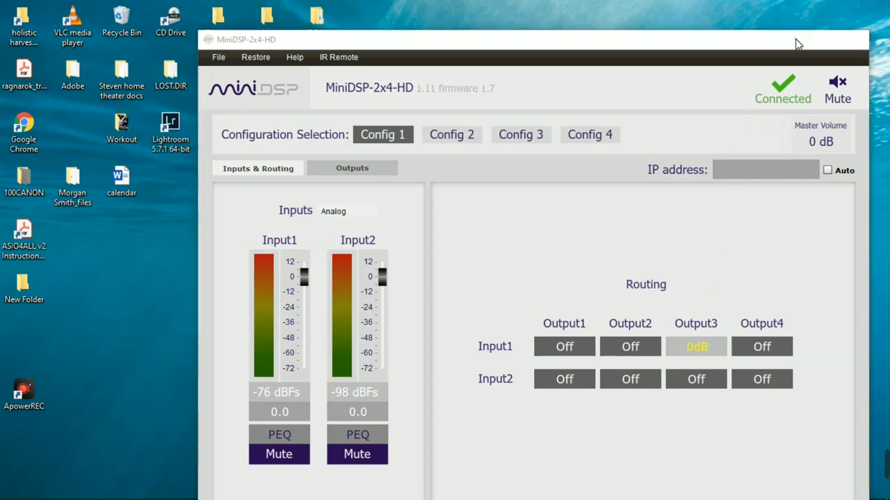
# Return to REW and run a 256k SPL sweep from 10 to 120 Hz with Input1 routed only to Output3.
pyautogui.click(431, 445)
pyautogui.click(408, 492)
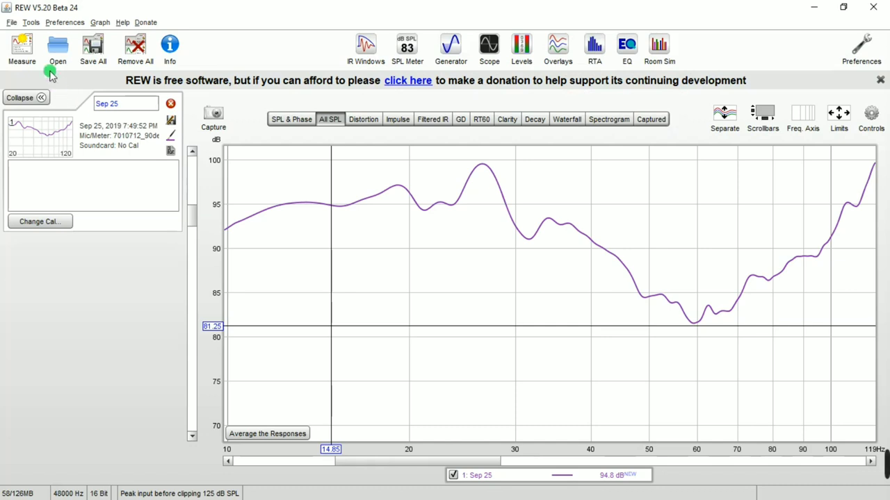
pyautogui.click(21, 47)
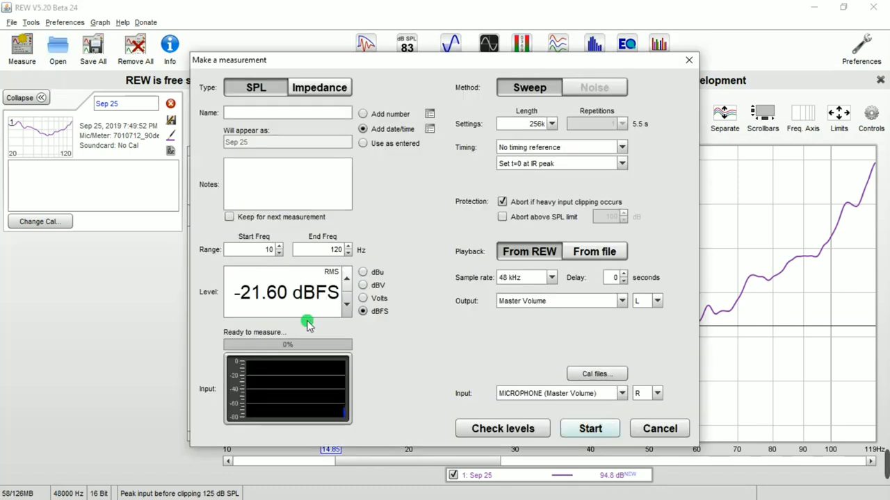
pyautogui.click(570, 422)
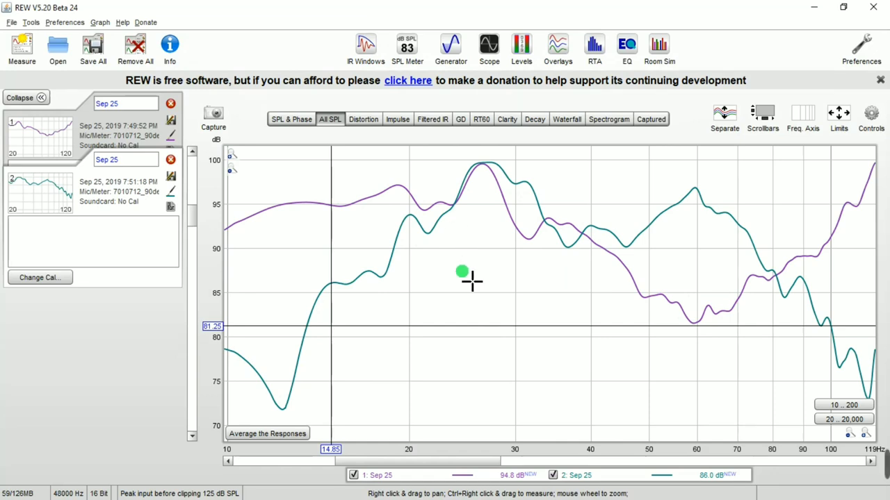
# Switch to MiniDSP-2x4-HD and route Input1 to Output1 and Output2 in addition to Output3, then minimize its window.
pyautogui.click(814, 8)
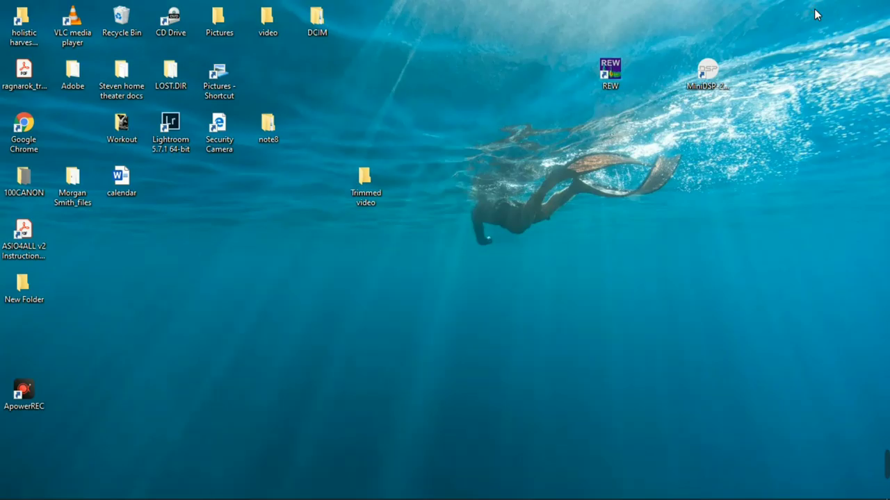
pyautogui.click(422, 490)
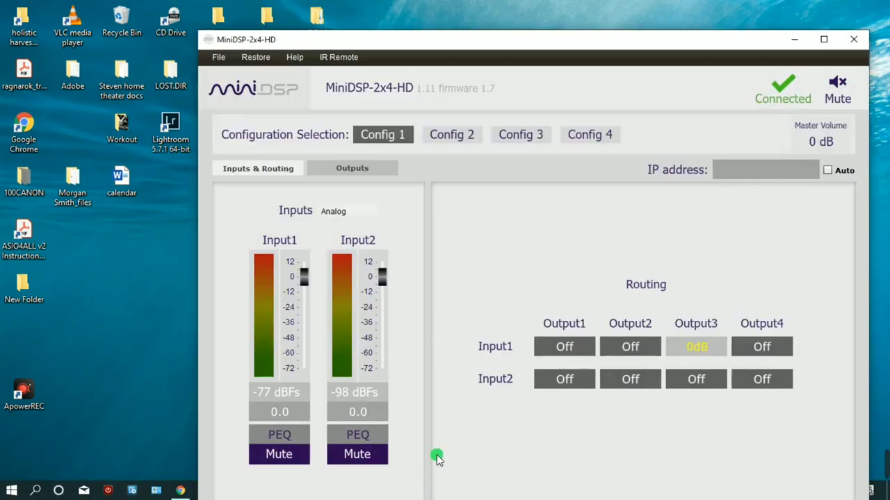
pyautogui.click(583, 346)
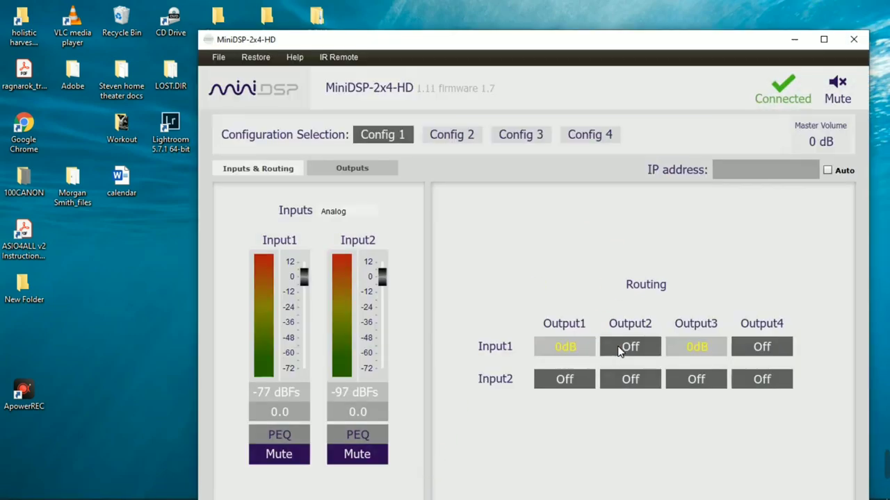
pyautogui.click(628, 346)
pyautogui.click(795, 39)
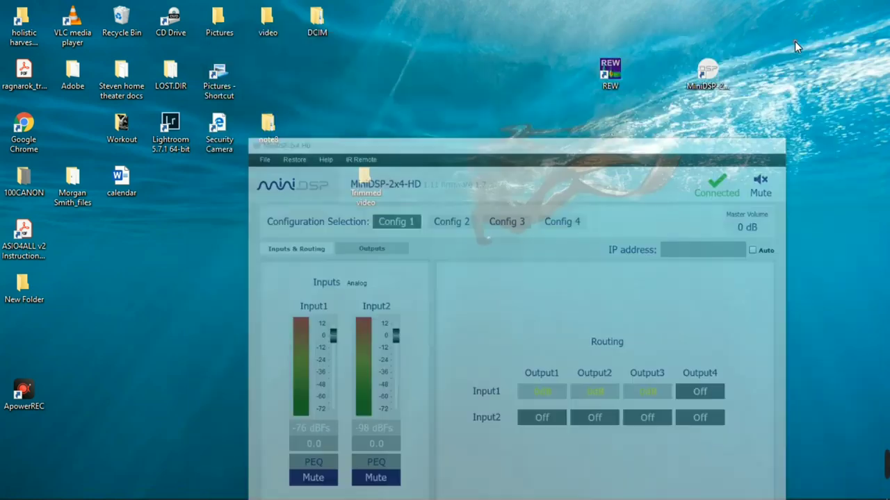
# Return to REW and run a 256k SPL sweep from 10 to 120 Hz with Output1, Output2 and Output3 playing together.
pyautogui.moveTo(323, 498)
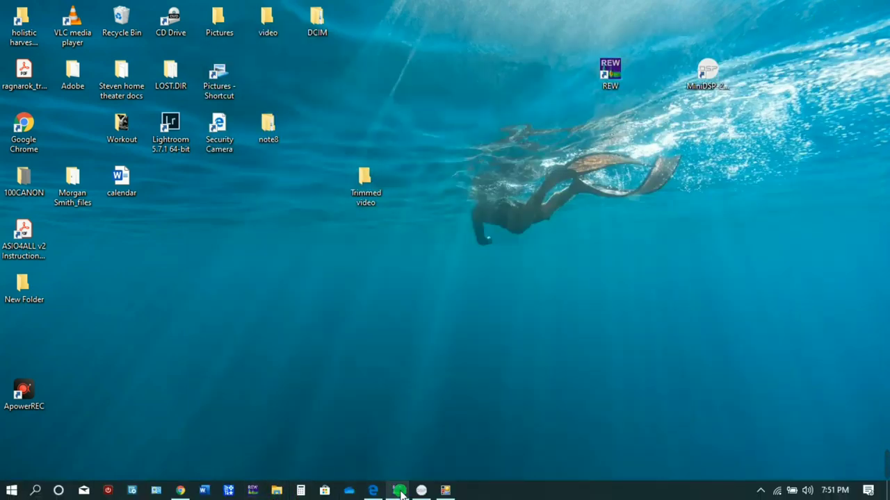
pyautogui.click(397, 490)
pyautogui.click(21, 50)
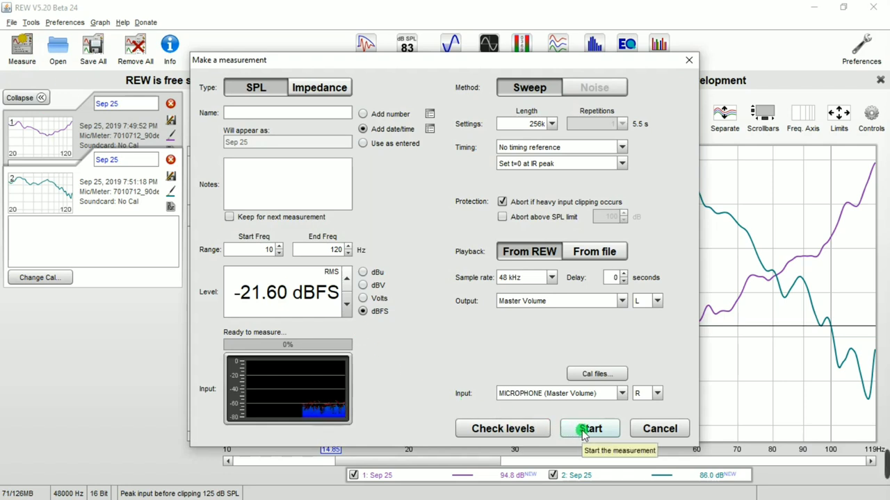
pyautogui.click(583, 430)
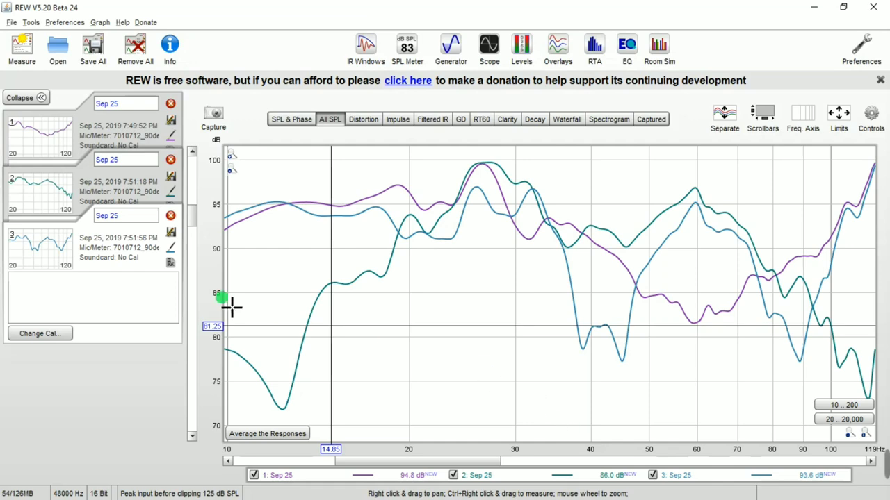
# Change the trace colour of the third measurement, the three-output sweep, to orange-red.
pyautogui.click(171, 246)
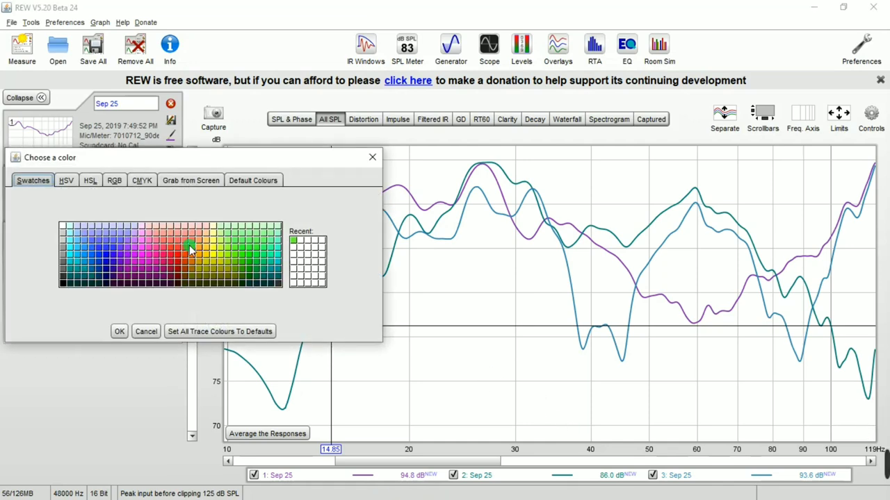
pyautogui.click(180, 246)
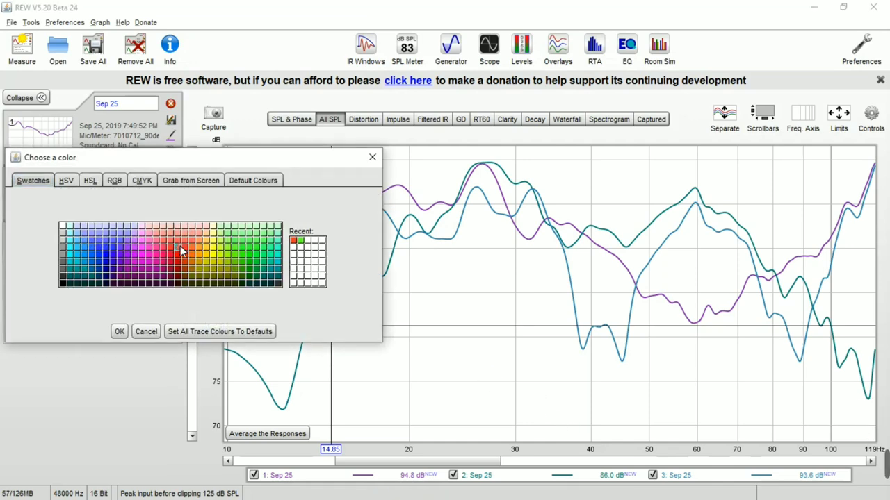
pyautogui.click(119, 332)
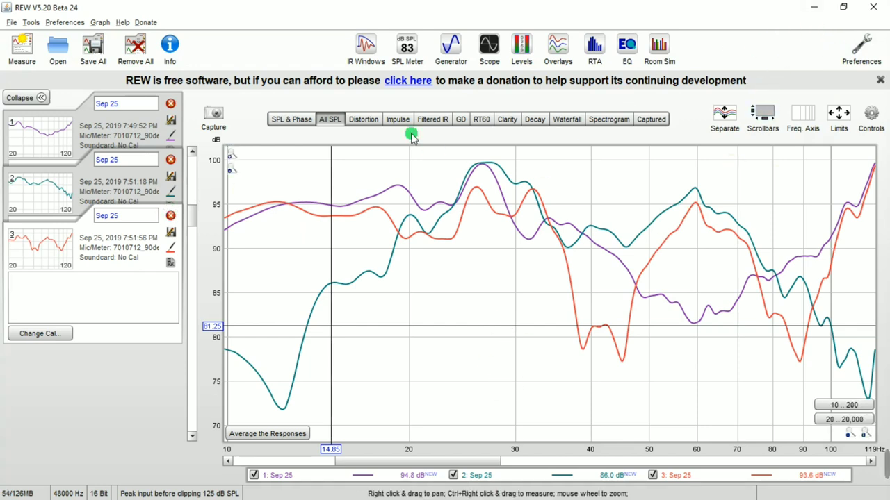
# Switch to MiniDSP-2x4-HD, invert the polarity of Output3, and minimize its window.
pyautogui.click(816, 14)
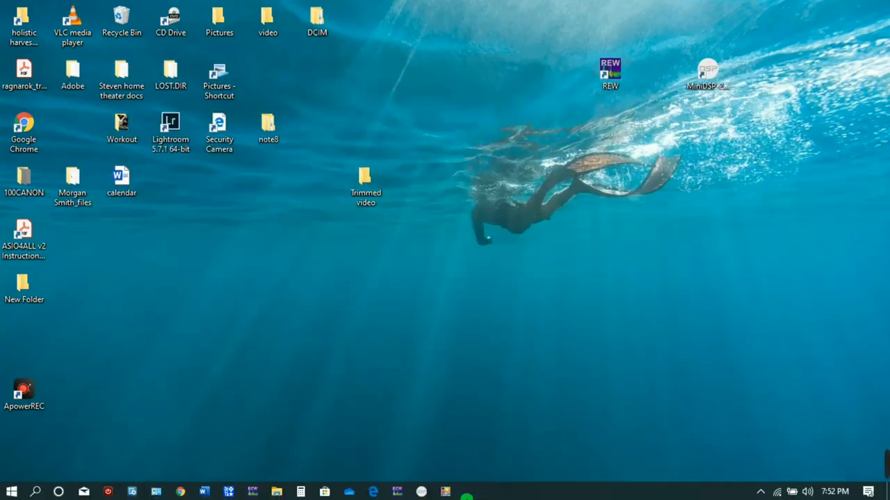
pyautogui.click(421, 491)
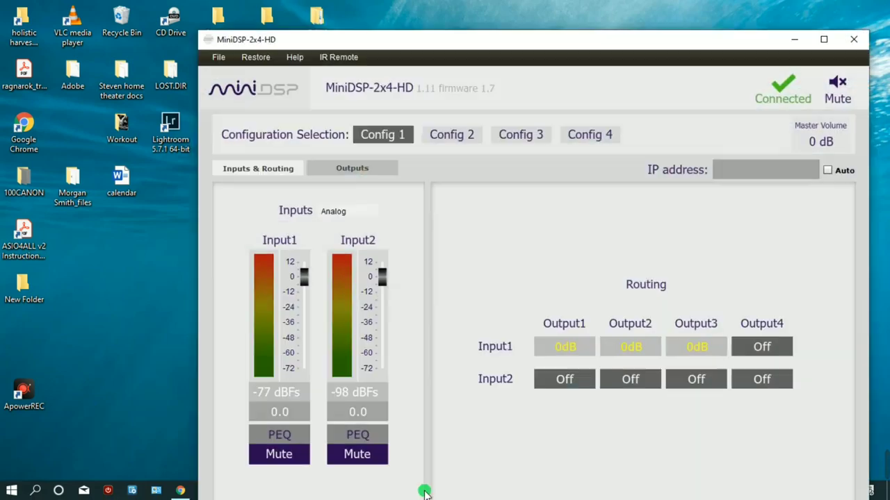
pyautogui.click(358, 174)
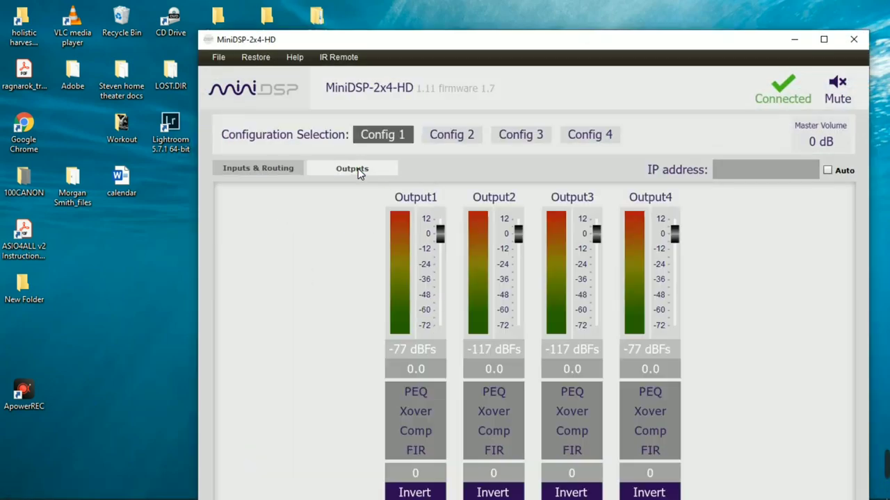
pyautogui.click(580, 491)
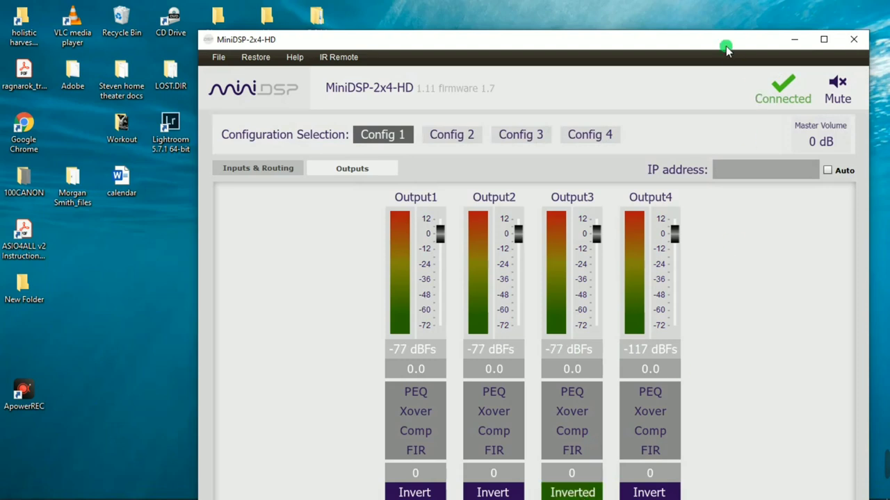
pyautogui.click(797, 41)
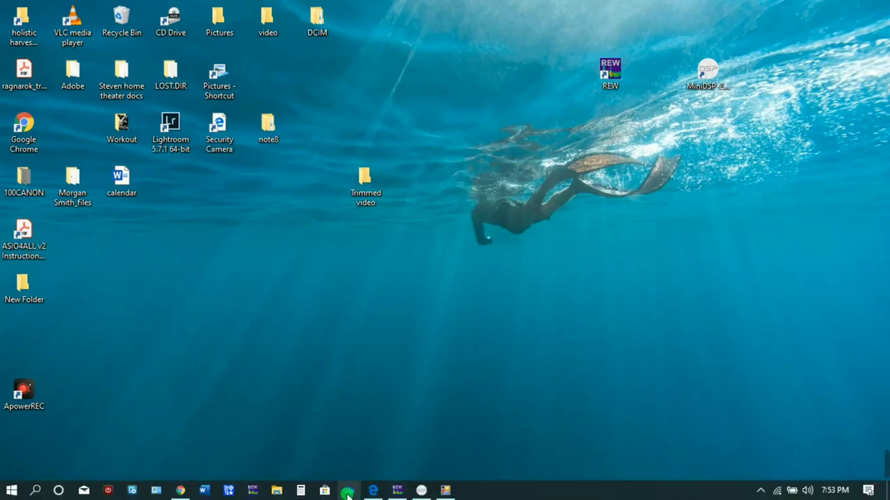
# Return to REW and run a new measurement sweep with Output1, Output2 and the inverted Output3 playing together.
pyautogui.click(393, 490)
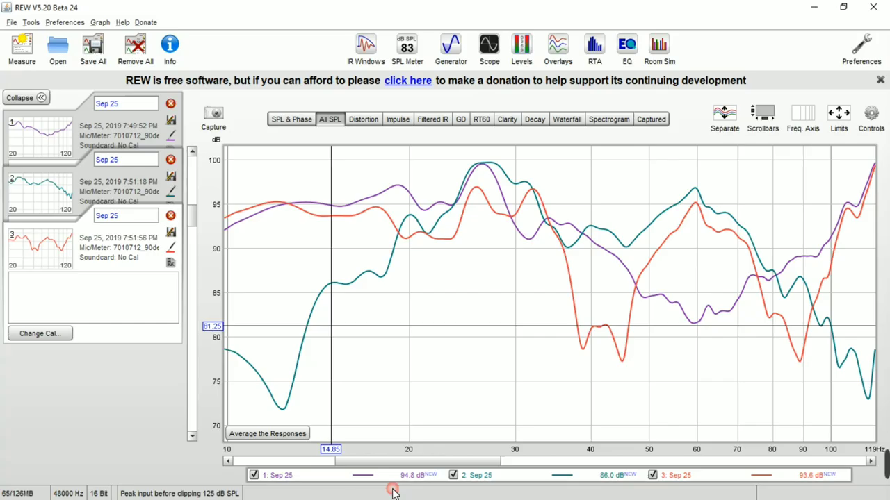
pyautogui.click(21, 44)
pyautogui.click(578, 425)
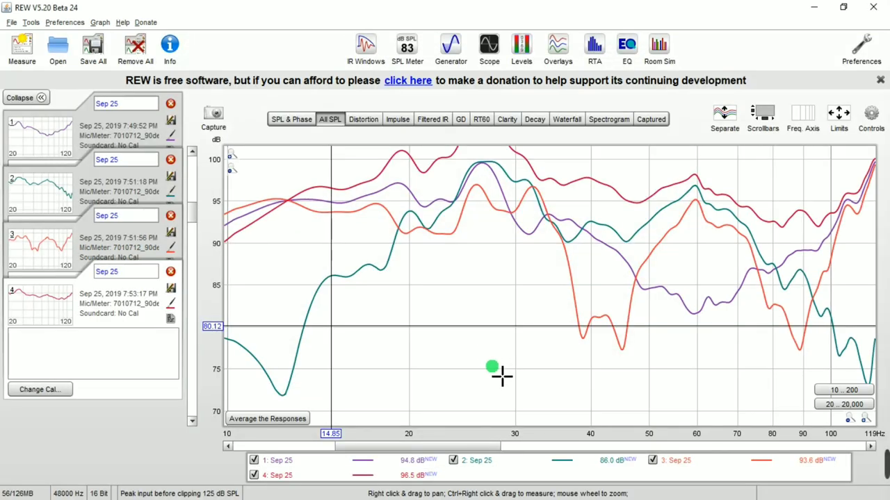
# Change the trace colour of the fourth measurement to magenta.
pyautogui.click(170, 306)
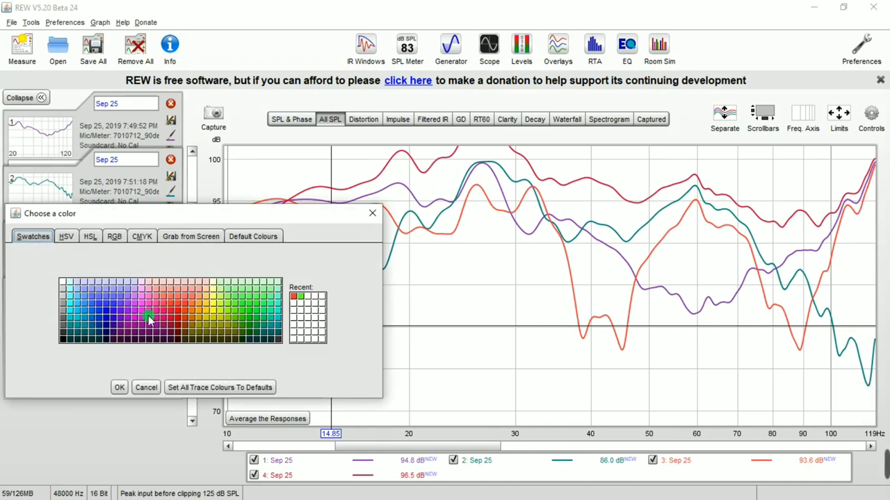
pyautogui.click(143, 321)
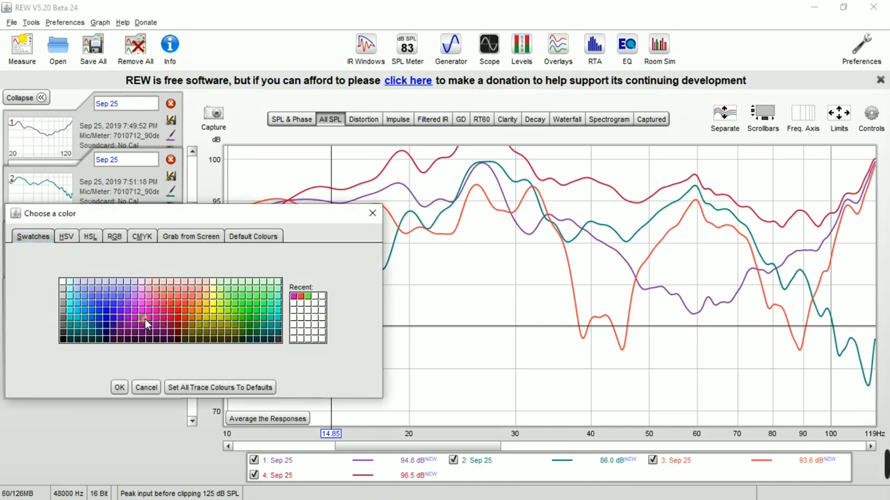
pyautogui.click(119, 388)
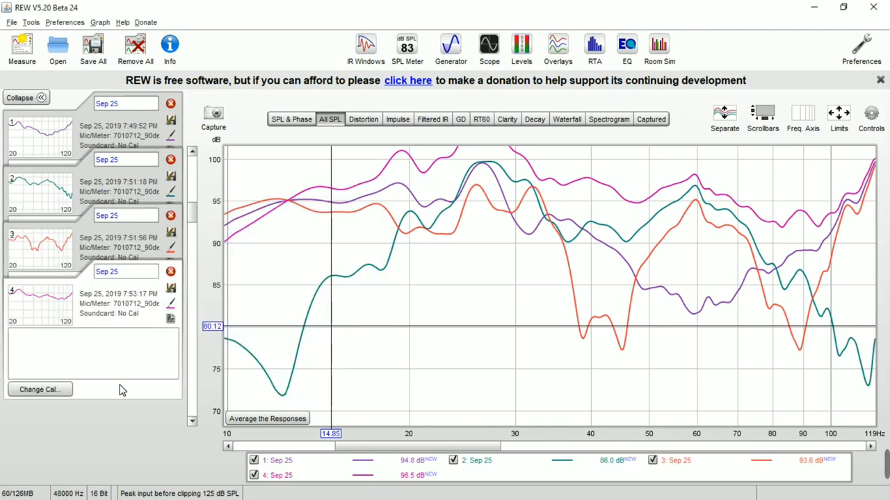
# Change the trace colour of the fourth measurement to dark green.
pyautogui.click(171, 300)
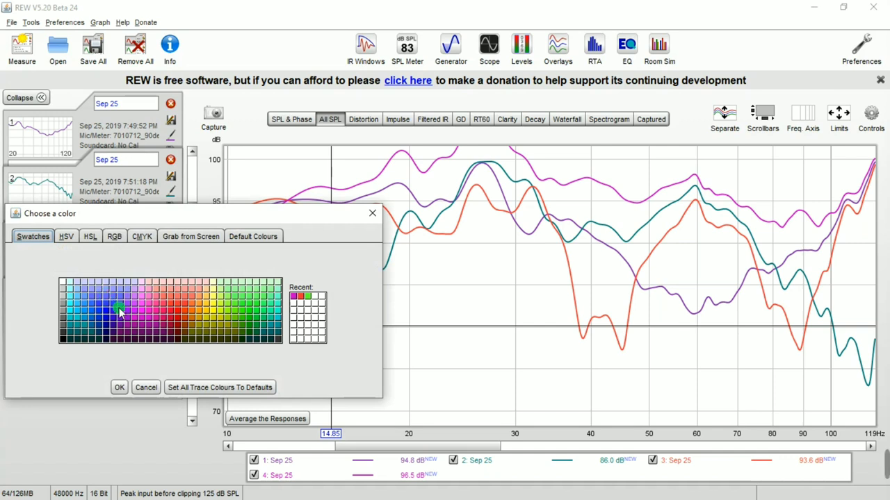
pyautogui.click(242, 326)
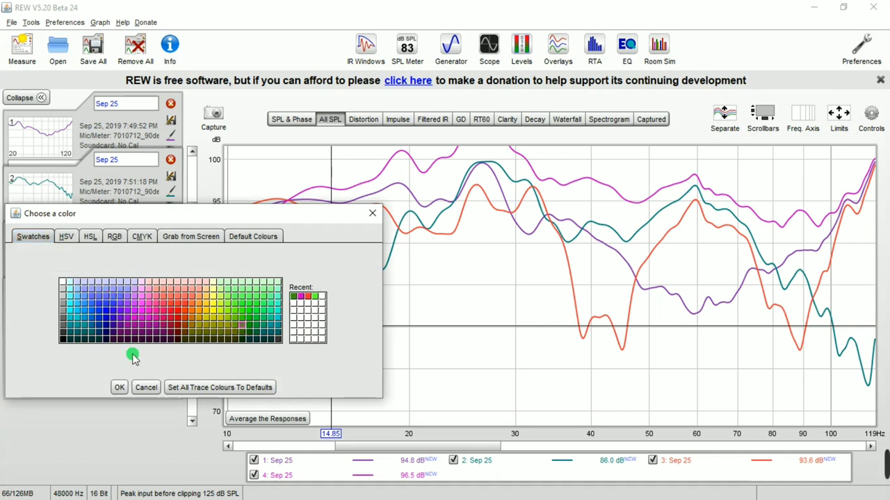
pyautogui.click(118, 388)
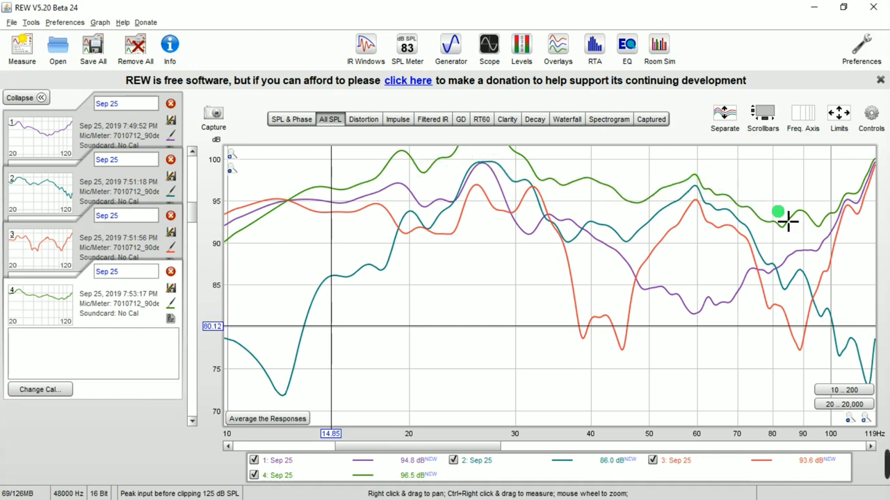
# Hide the third measurement's trace on the All SPL graph to compare the fourth measurement with the first two.
pyautogui.click(192, 153)
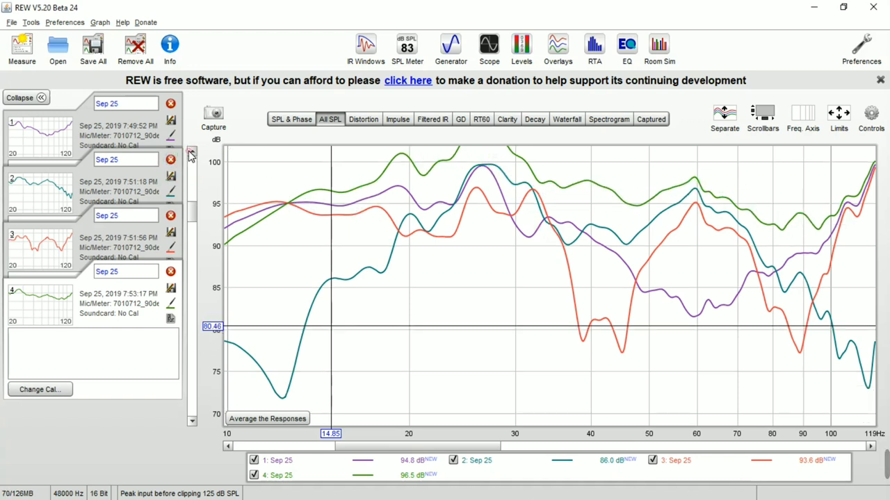
pyautogui.click(192, 153)
pyautogui.click(192, 153)
pyautogui.click(192, 153)
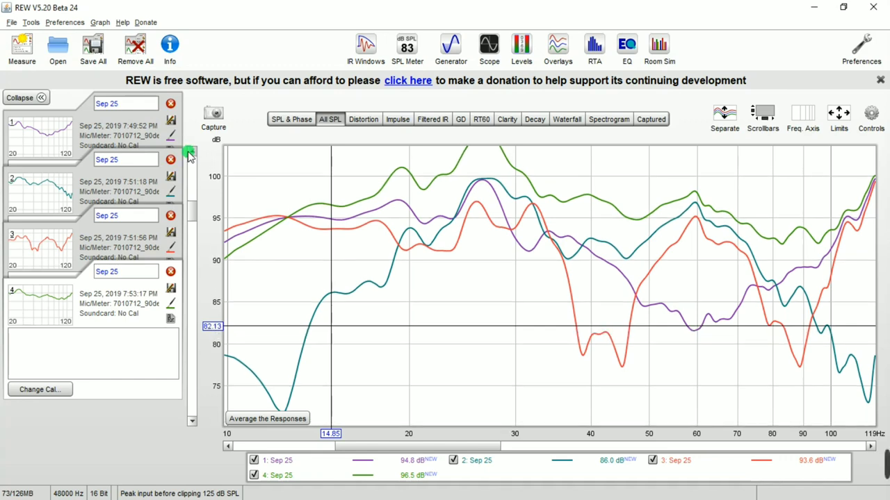
pyautogui.click(253, 476)
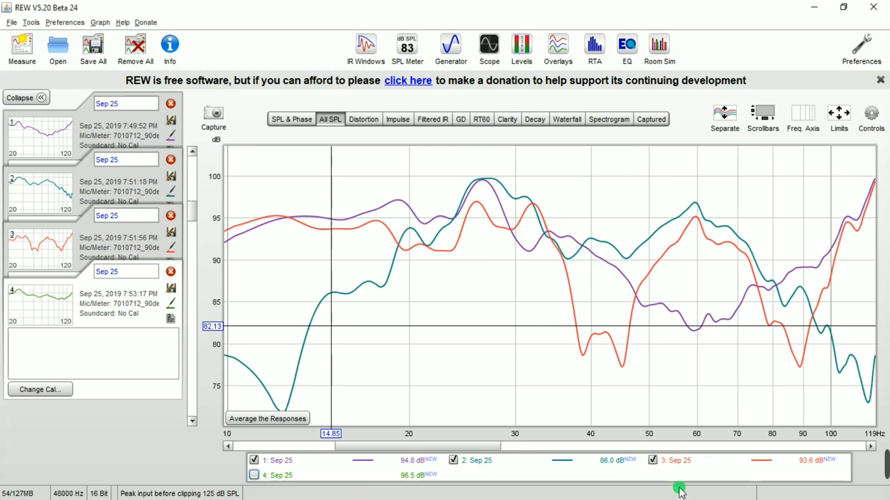
pyautogui.click(654, 462)
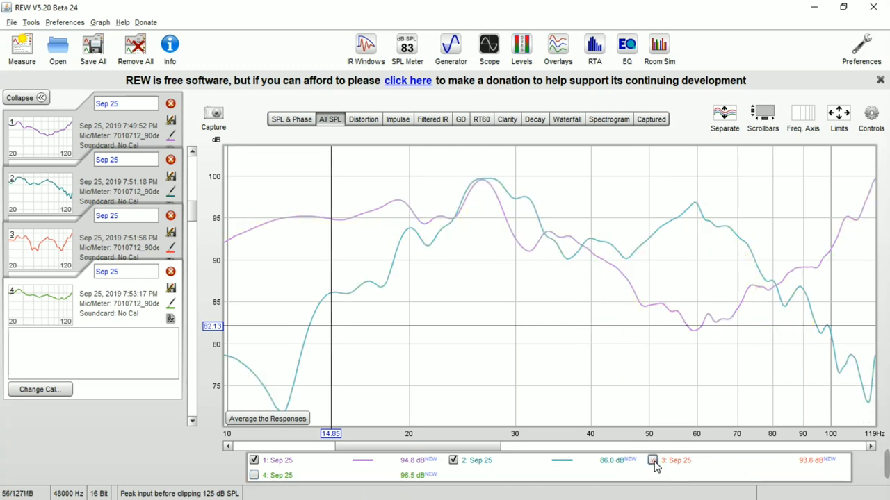
pyautogui.click(255, 476)
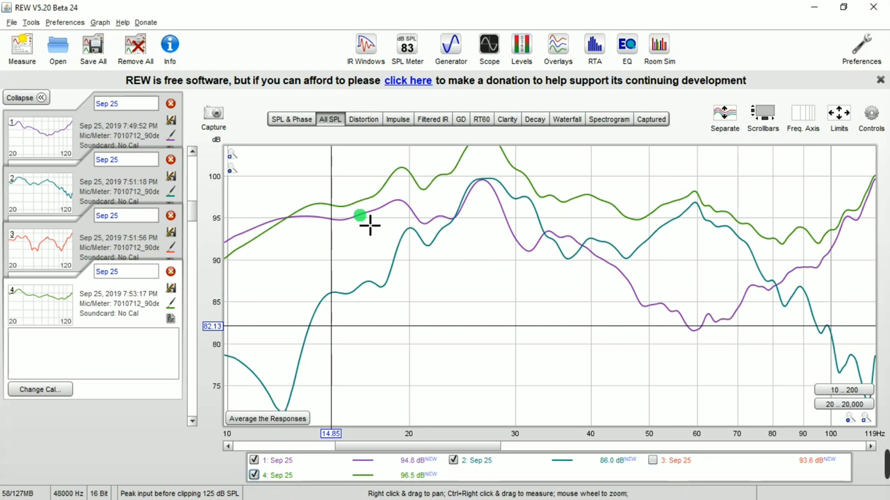
# Place the graph cursor where the first and fourth traces cross, and check the fourth trace's full peak against the others.
pyautogui.click(290, 218)
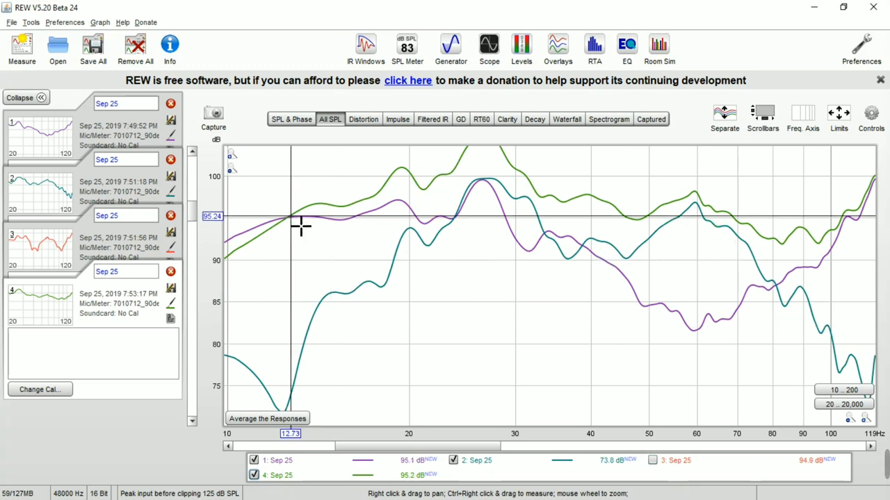
pyautogui.moveTo(300, 228); pyautogui.dragTo(299, 227)
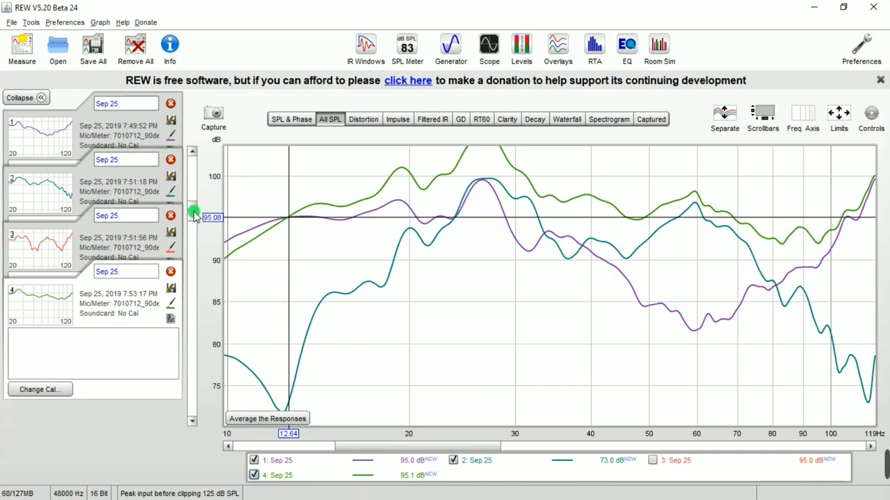
pyautogui.moveTo(194, 213); pyautogui.dragTo(195, 210)
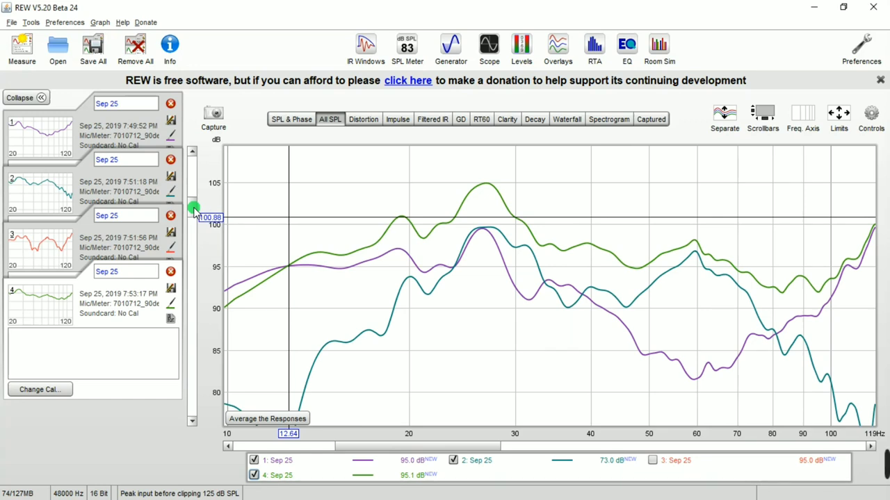
pyautogui.moveTo(194, 213); pyautogui.dragTo(198, 217)
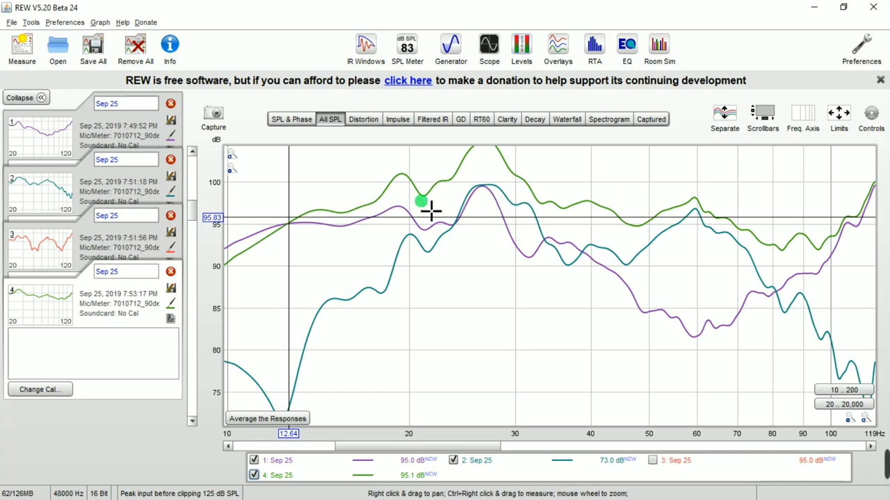
# Remove the first three measurements, keeping only the green sweep taken with Output3 inverted.
pyautogui.click(172, 104)
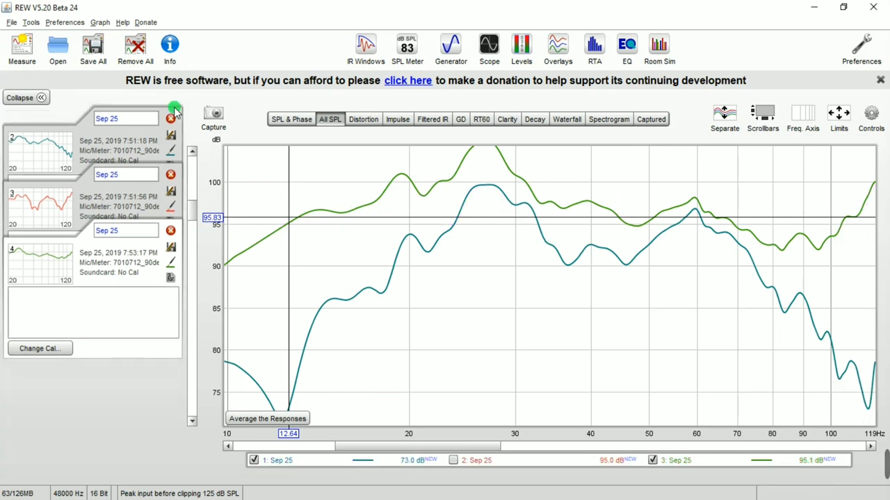
pyautogui.click(171, 104)
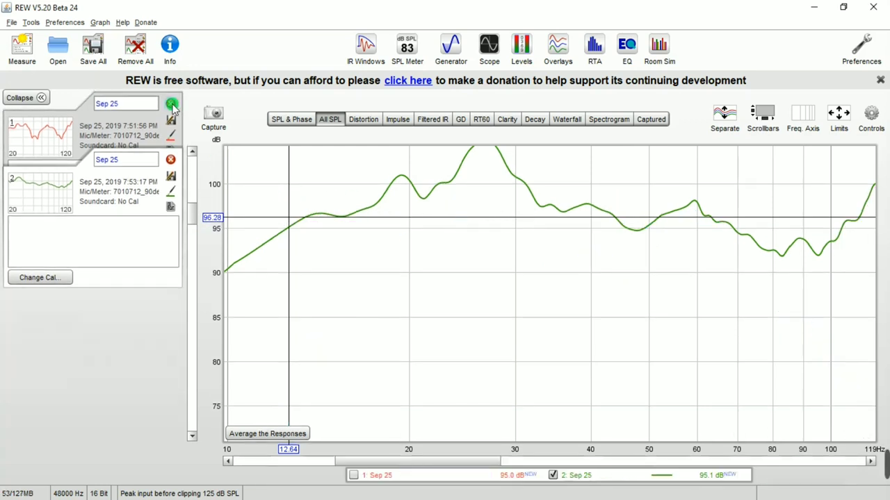
pyautogui.click(171, 105)
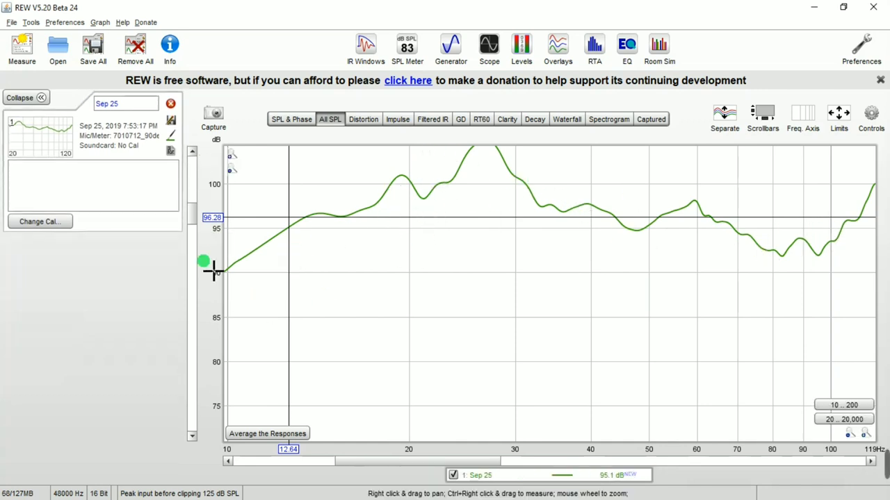
pyautogui.moveTo(191, 219); pyautogui.dragTo(191, 209)
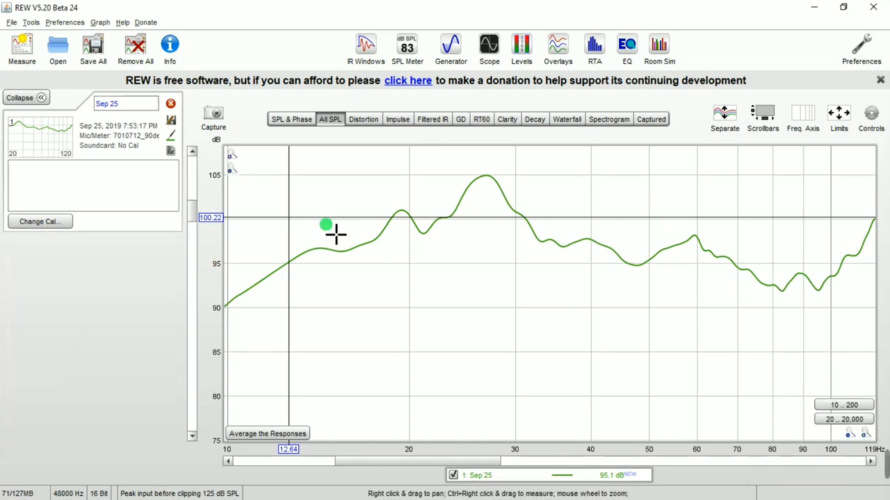
# Switch to MiniDSP-2x4-HD, turn off Input1's routing to Output1, Output2 and Output3, route it only to Output4, and minimize the window.
pyautogui.click(816, 9)
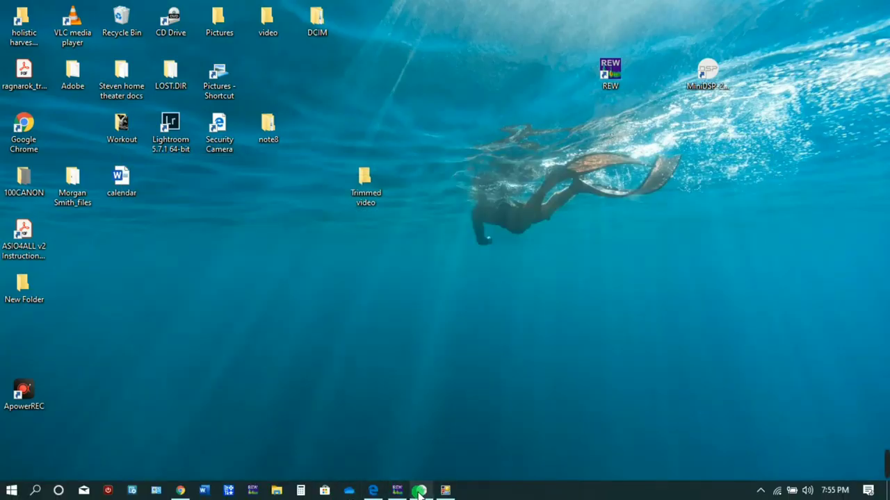
pyautogui.click(417, 491)
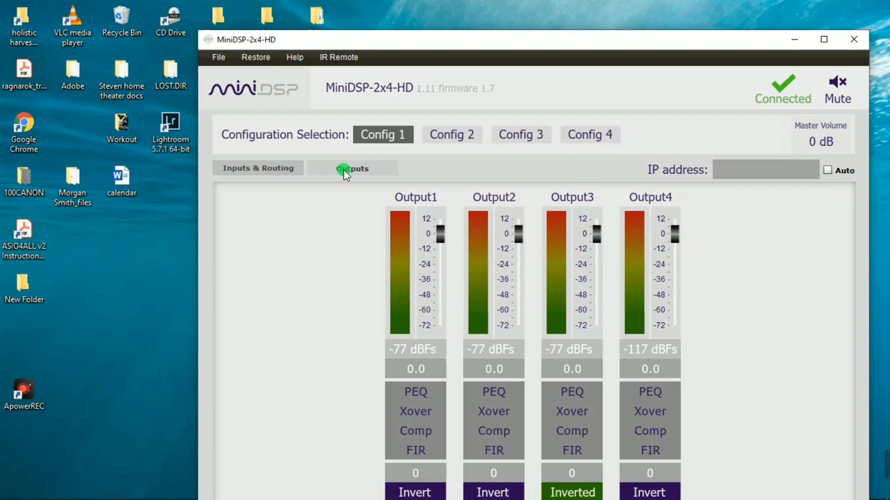
pyautogui.click(303, 171)
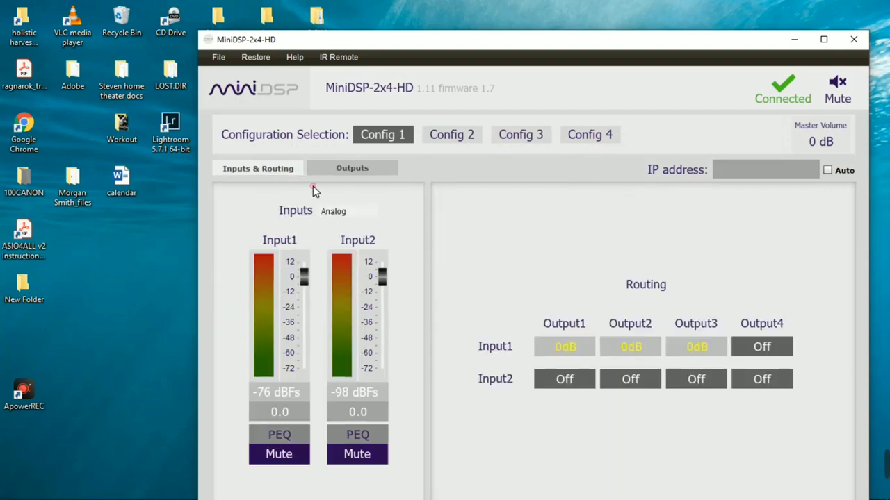
pyautogui.click(581, 349)
pyautogui.click(638, 348)
pyautogui.click(694, 346)
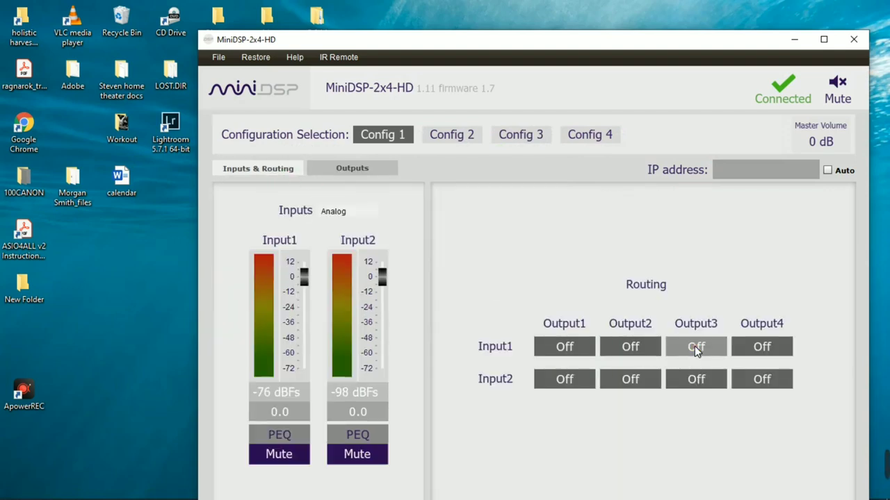
pyautogui.click(755, 348)
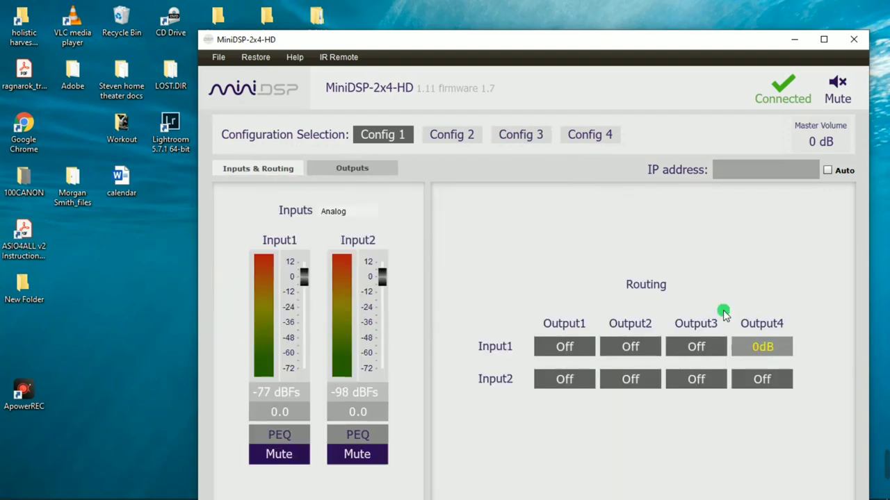
pyautogui.click(785, 39)
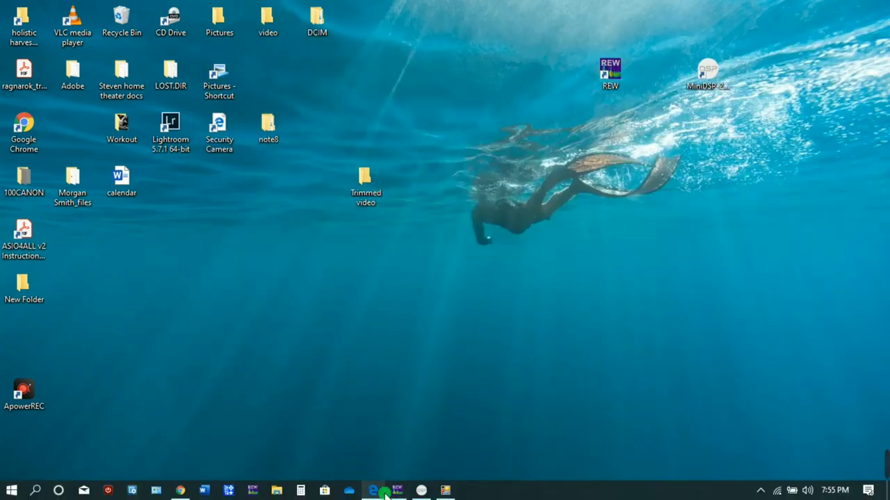
# Return to REW, run a measurement sweep of Output4 alone, and minimize REW.
pyautogui.click(397, 491)
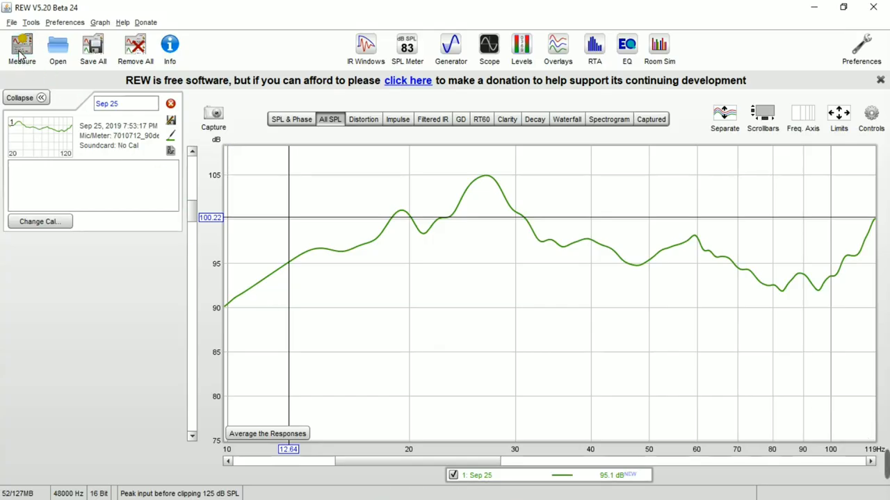
pyautogui.click(22, 50)
pyautogui.click(606, 428)
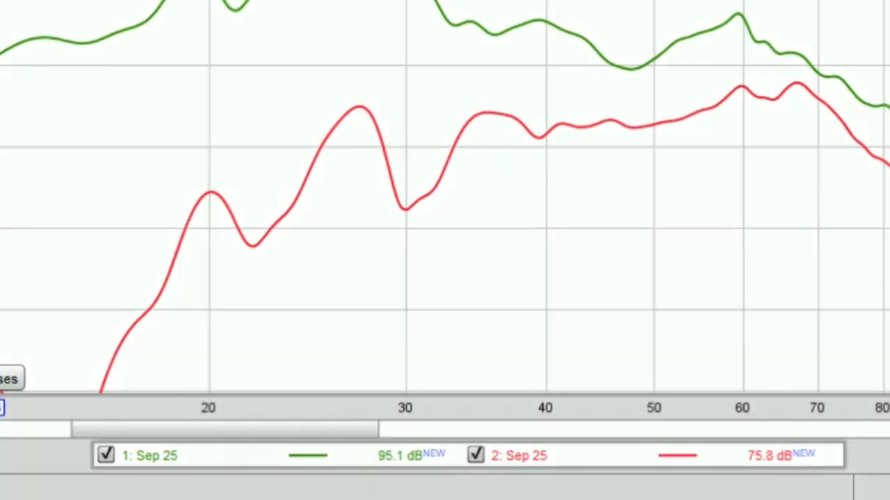
pyautogui.click(813, 8)
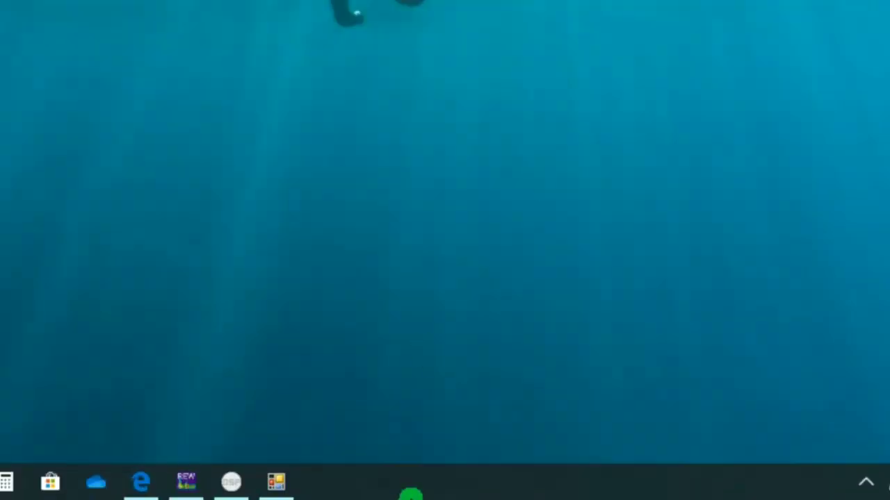
# Switch to MiniDSP-2x4-HD, route Input1 to Output1, Output2 and Output3 in addition to Output4, and minimize the window.
pyautogui.click(231, 482)
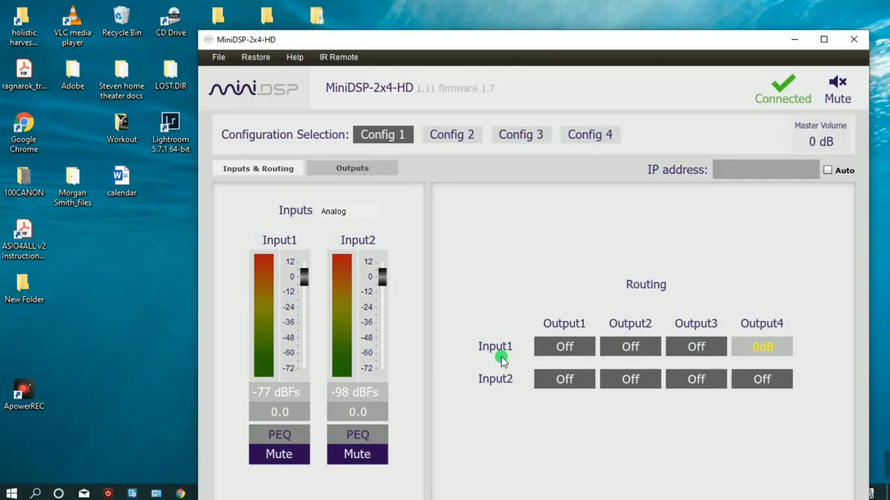
pyautogui.click(584, 345)
pyautogui.click(649, 346)
pyautogui.click(686, 347)
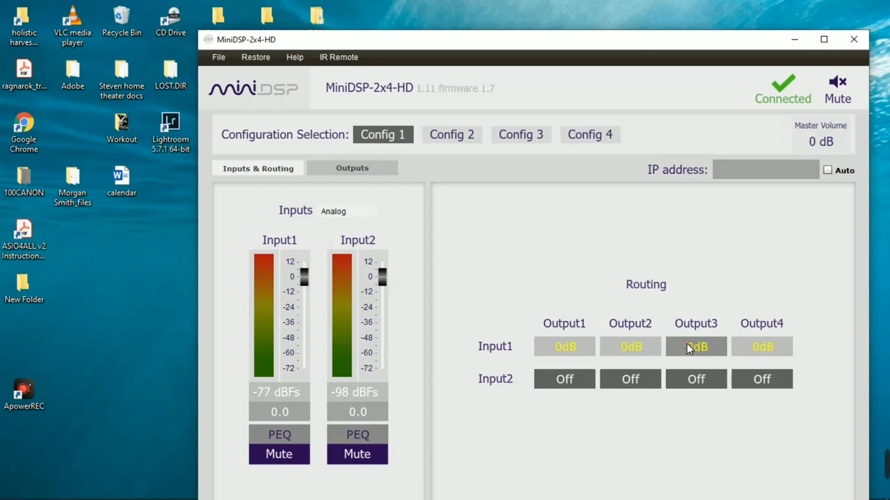
pyautogui.click(792, 40)
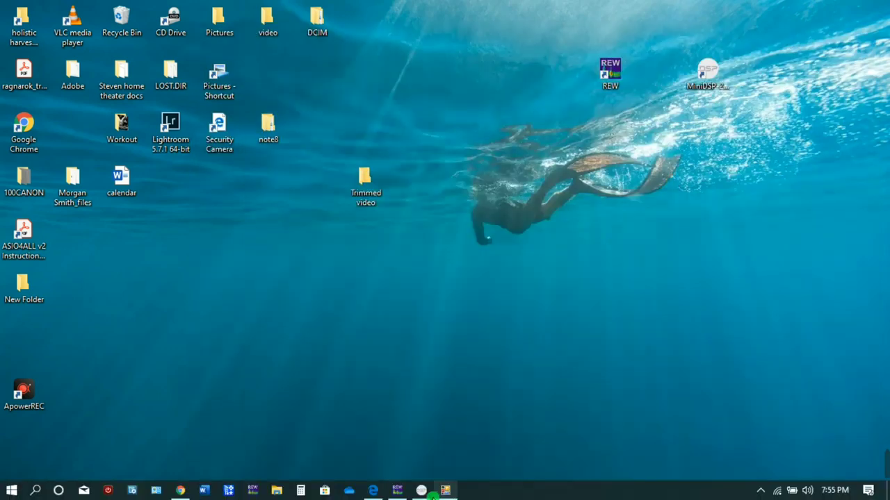
# Return to REW and run a measurement sweep of all four outputs combined.
pyautogui.click(397, 491)
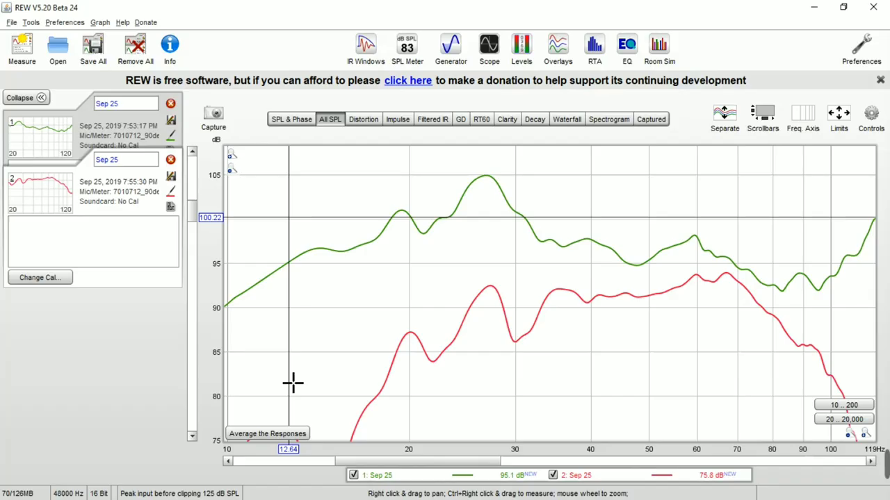
pyautogui.click(21, 50)
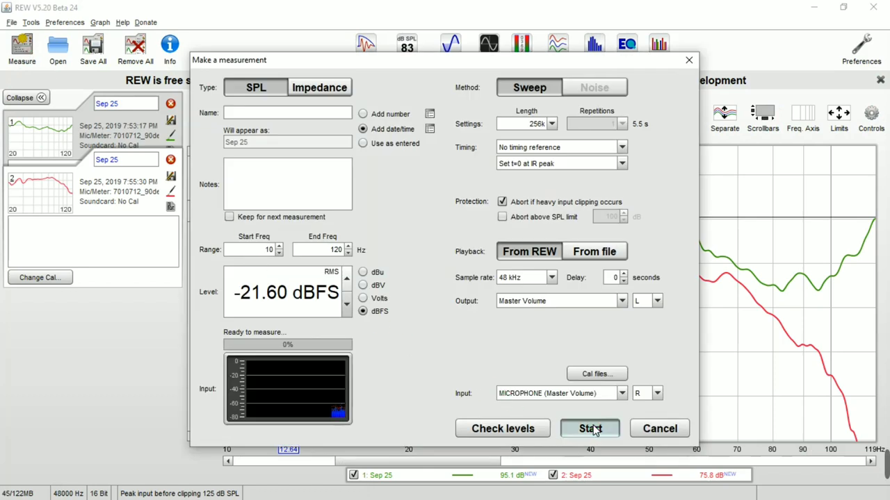
pyautogui.click(590, 429)
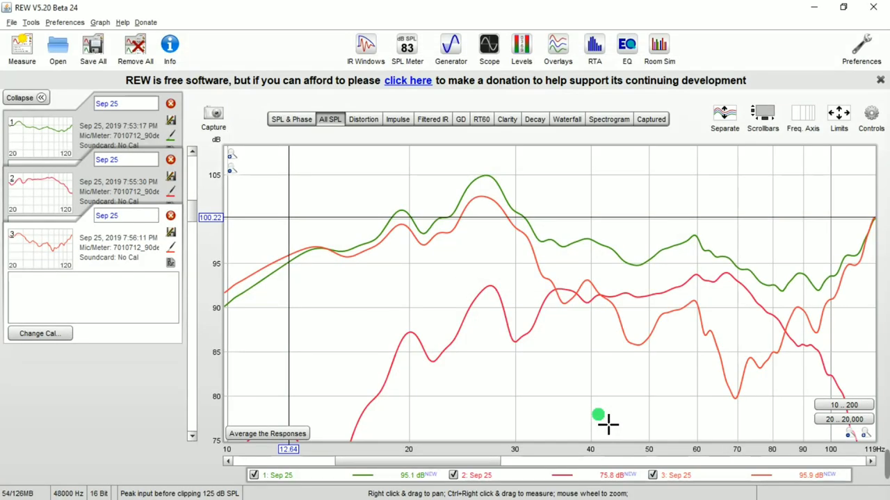
# Change the third measurement's trace colour to light yellow-orange and minimize REW.
pyautogui.click(172, 249)
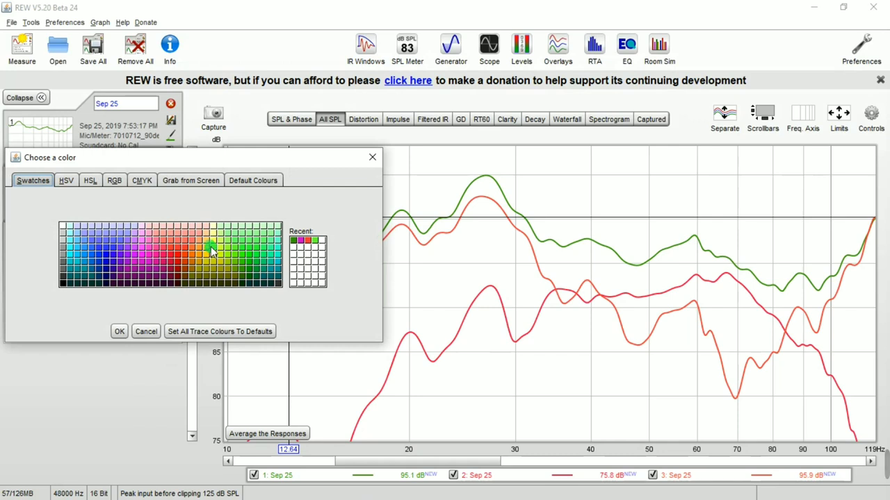
pyautogui.click(205, 241)
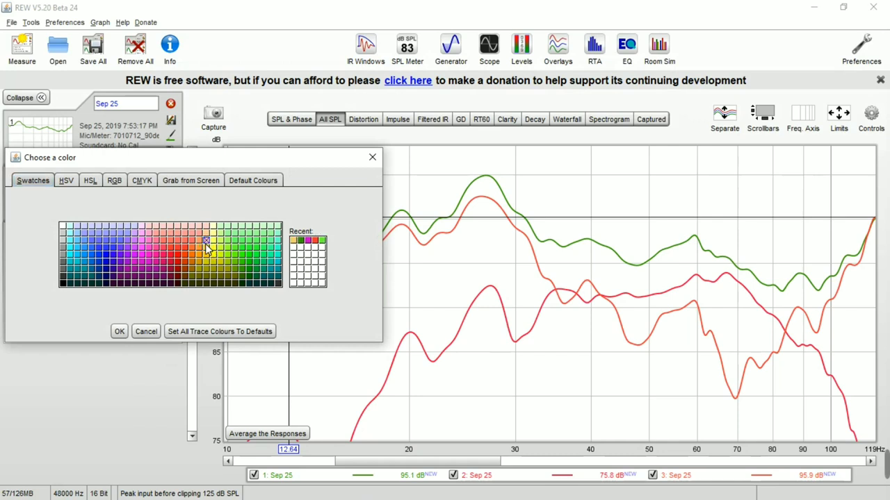
pyautogui.click(119, 332)
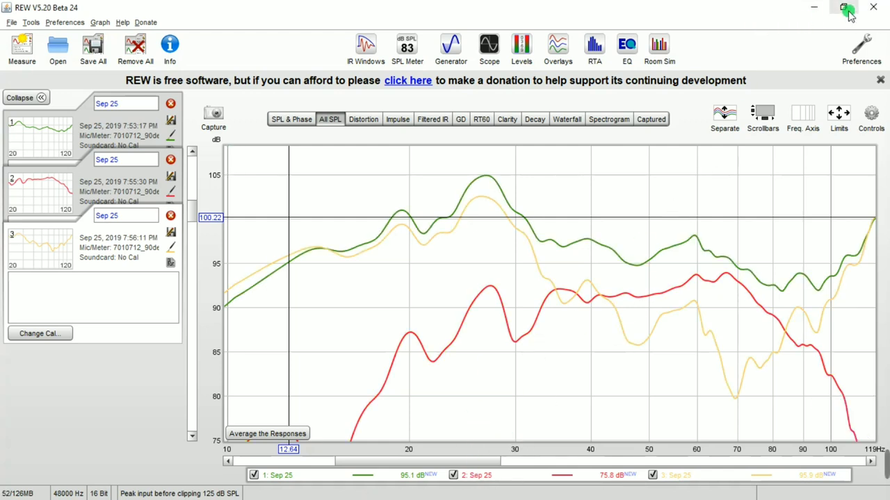
pyautogui.click(814, 7)
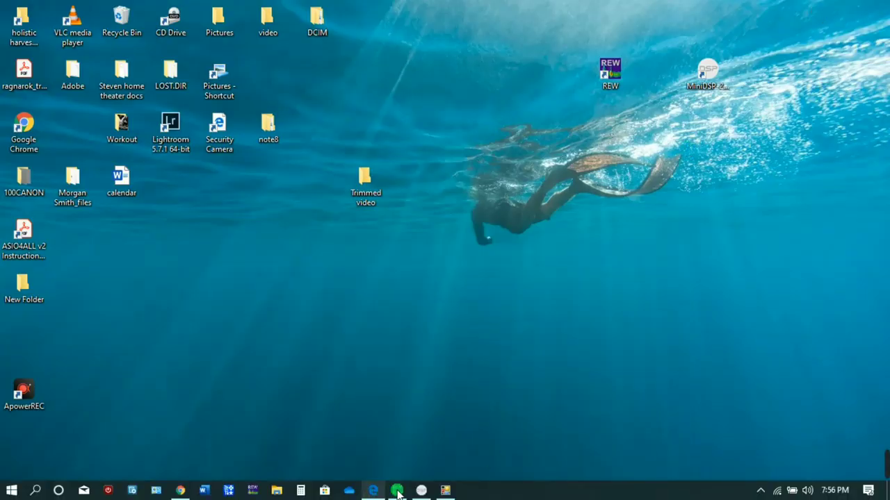
# Switch to MiniDSP-2x4-HD, invert the polarity of Output4, and minimize the window.
pyautogui.click(424, 491)
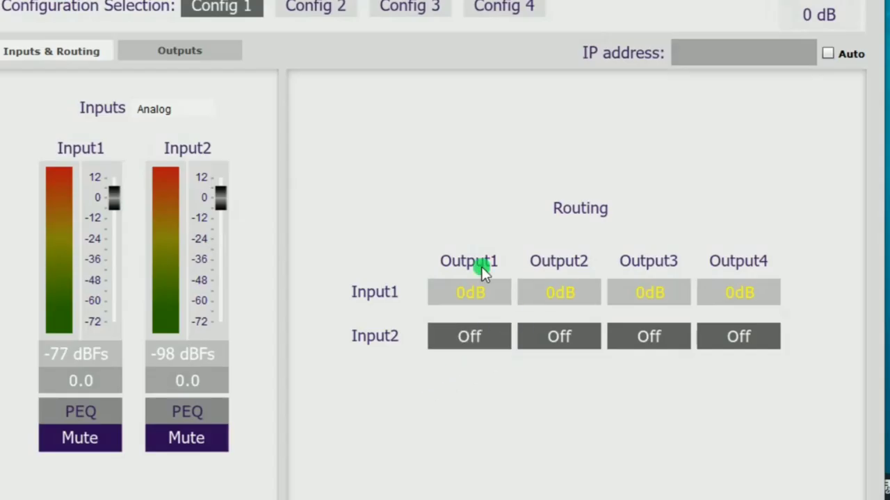
pyautogui.click(343, 167)
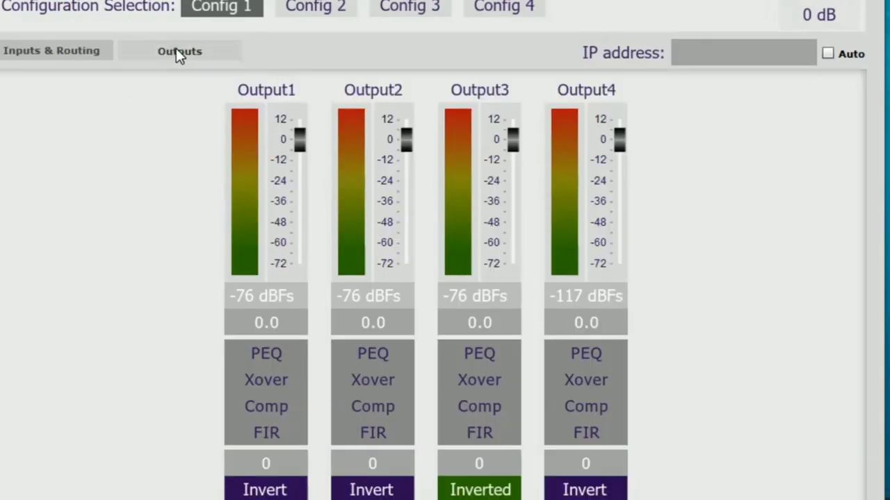
pyautogui.click(582, 490)
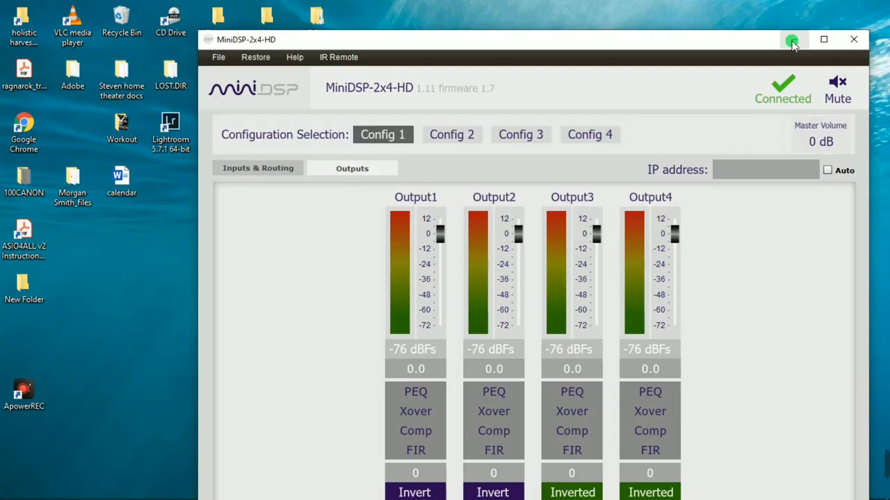
pyautogui.click(792, 39)
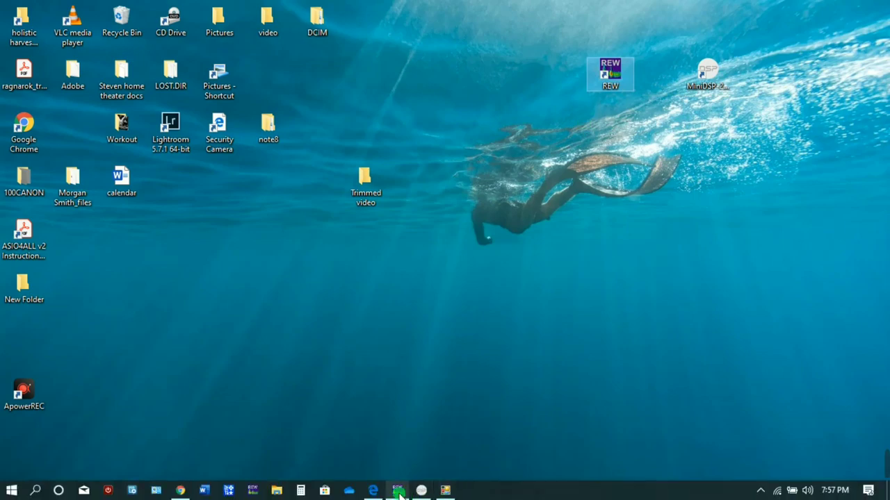
# Return to REW, sweep all four outputs with Output4 inverted, and place the graph cursor where the three combined-output traces meet.
pyautogui.click(397, 492)
pyautogui.click(19, 55)
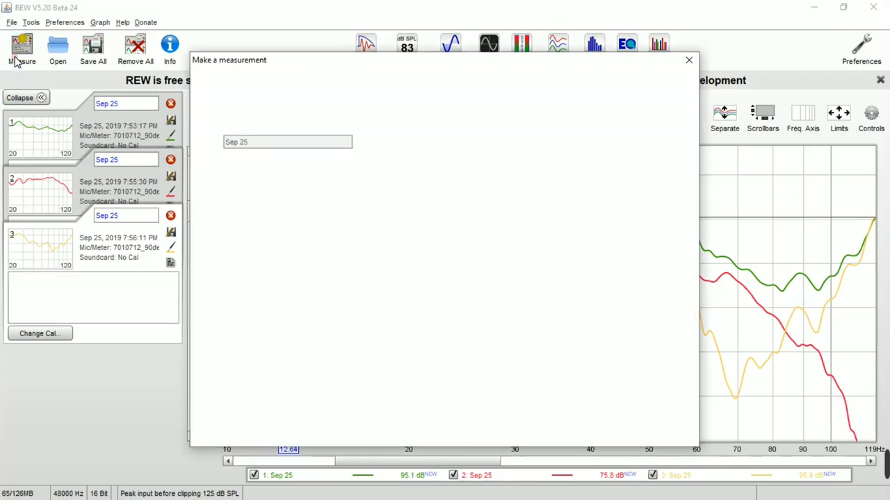
pyautogui.click(573, 428)
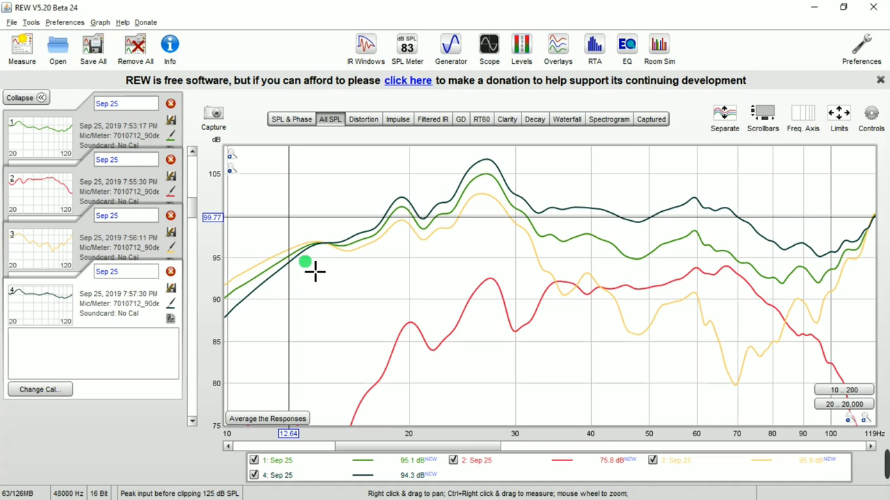
pyautogui.click(333, 260)
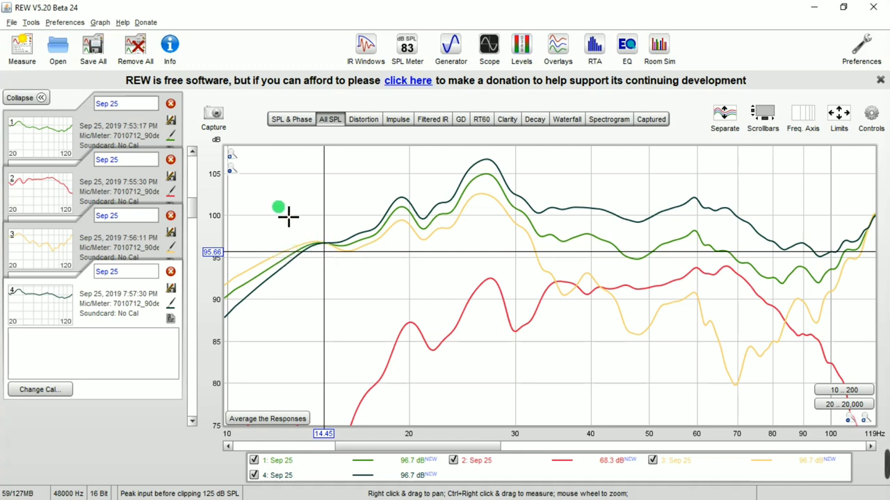
# Remove the yellow, red and green measurements, keeping only the dark sweep taken with Output4 inverted.
pyautogui.click(175, 216)
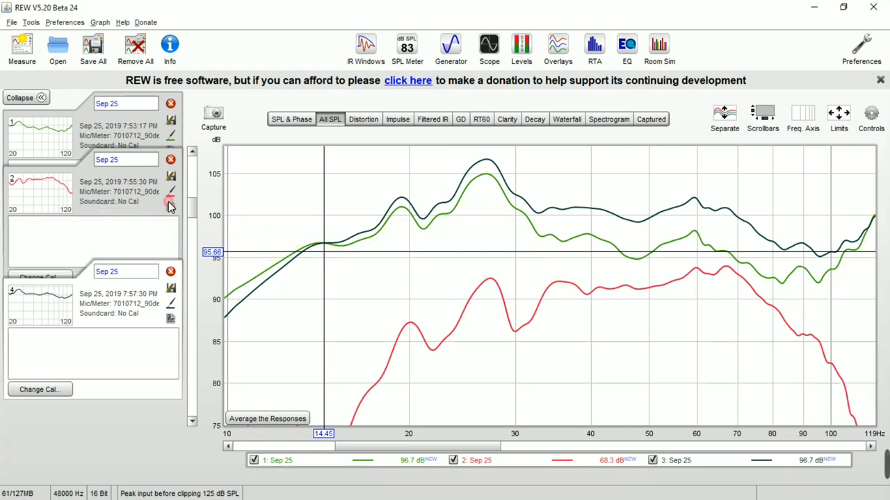
pyautogui.click(173, 158)
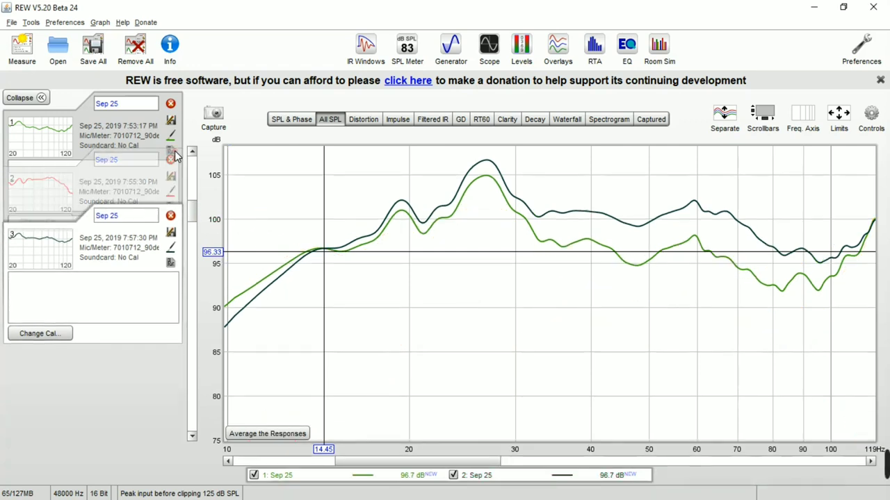
pyautogui.click(171, 105)
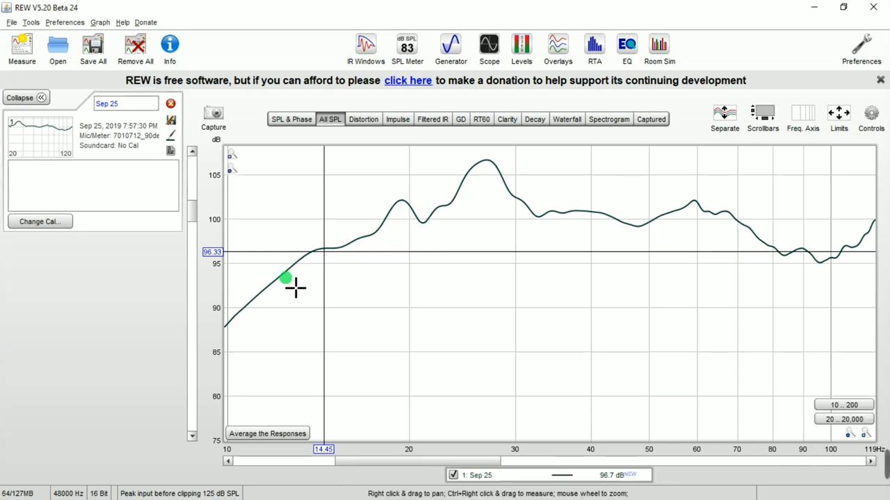